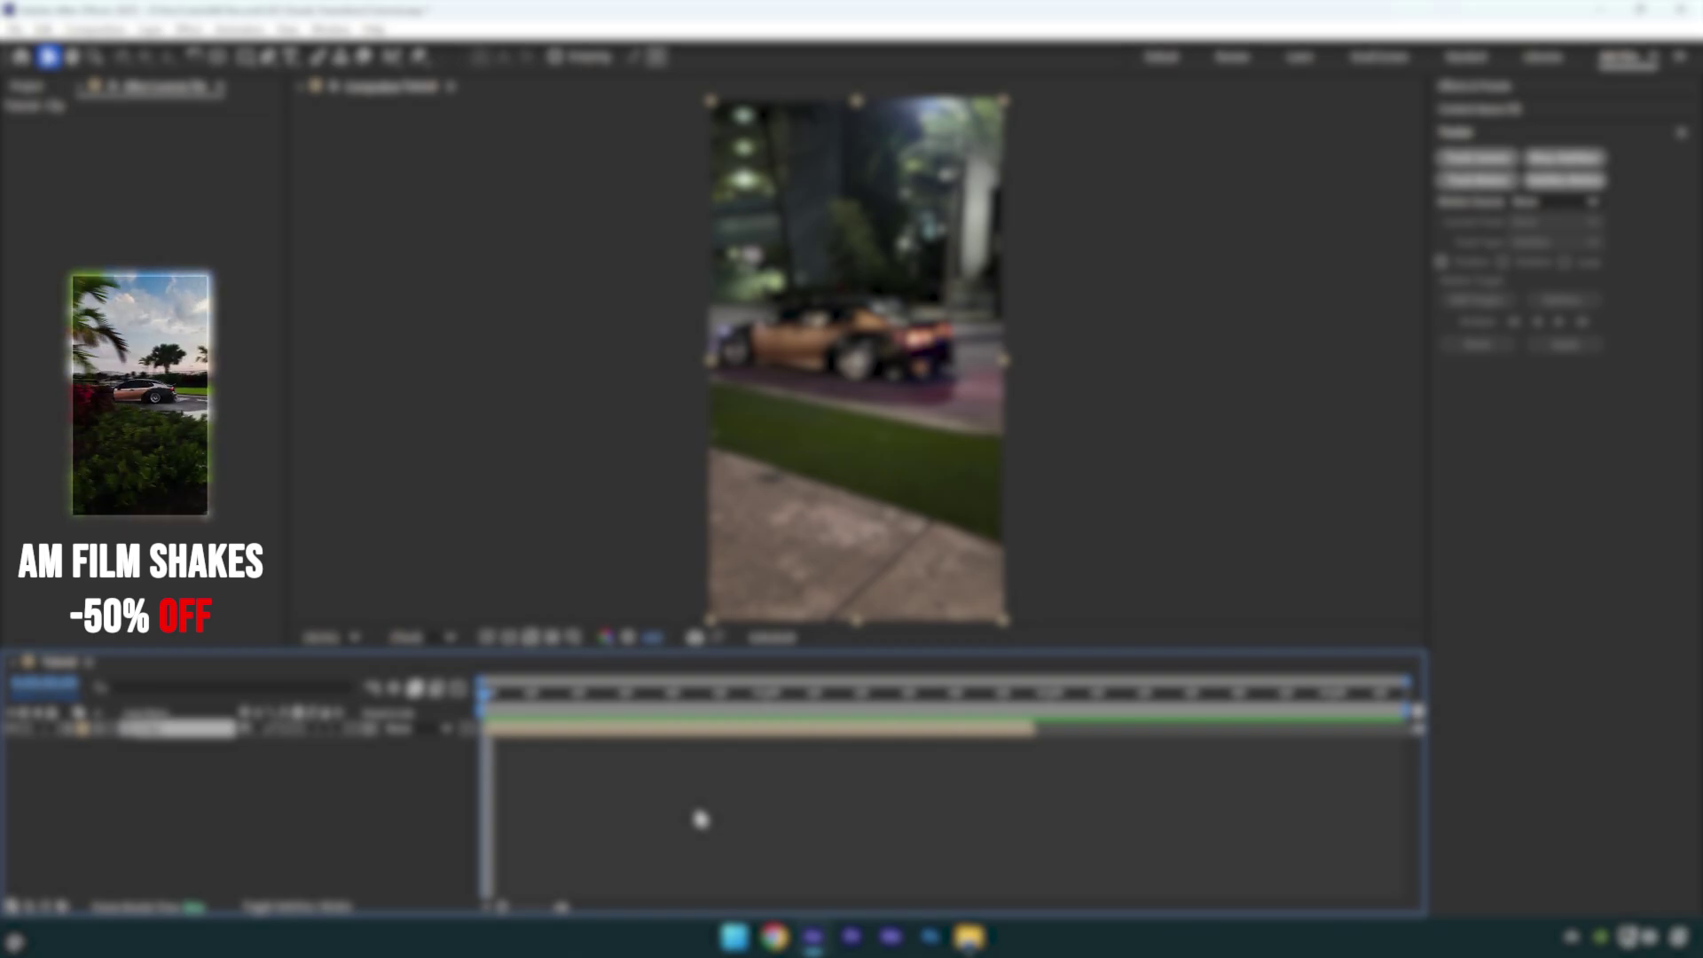
Shift the Clip layer to start at 0;00;01;18 and move the playhead to its first frame.
{"action": "left_click_drag", "start_coordinate": [498, 725], "coordinate": [867, 738]}
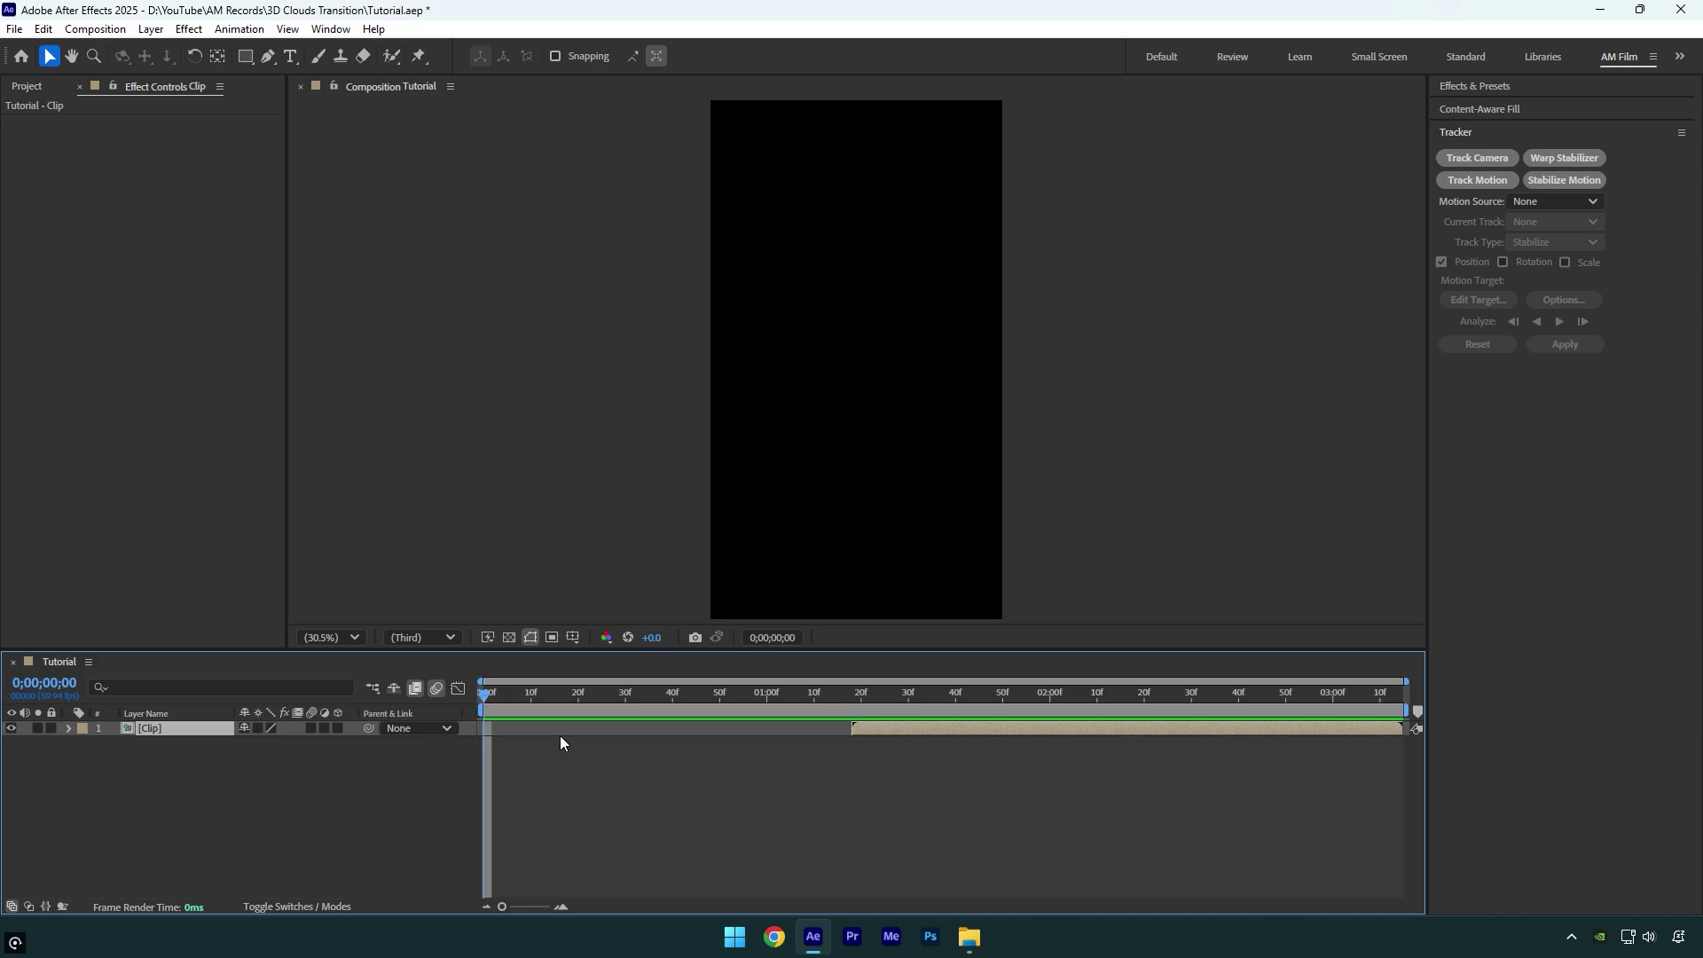
{"action": "left_click_drag", "start_coordinate": [516, 701], "coordinate": [851, 697]}
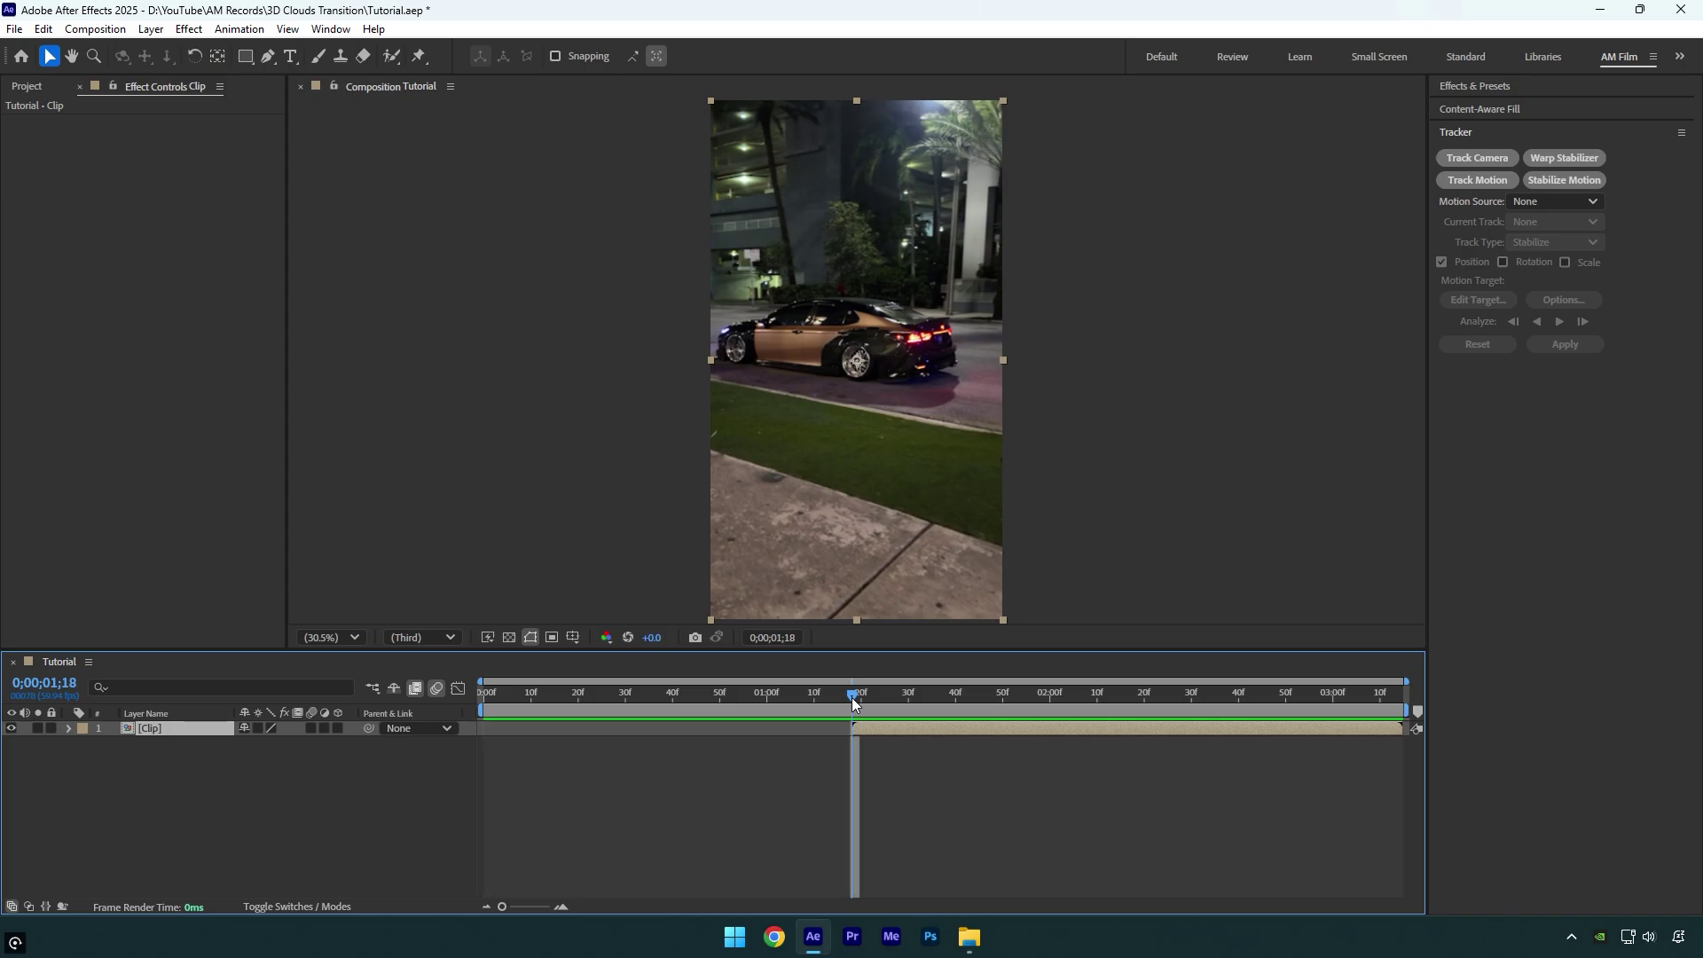
Render the current frame to Background.psd with Save Frame As.
{"action": "left_click", "coordinate": [95, 28]}
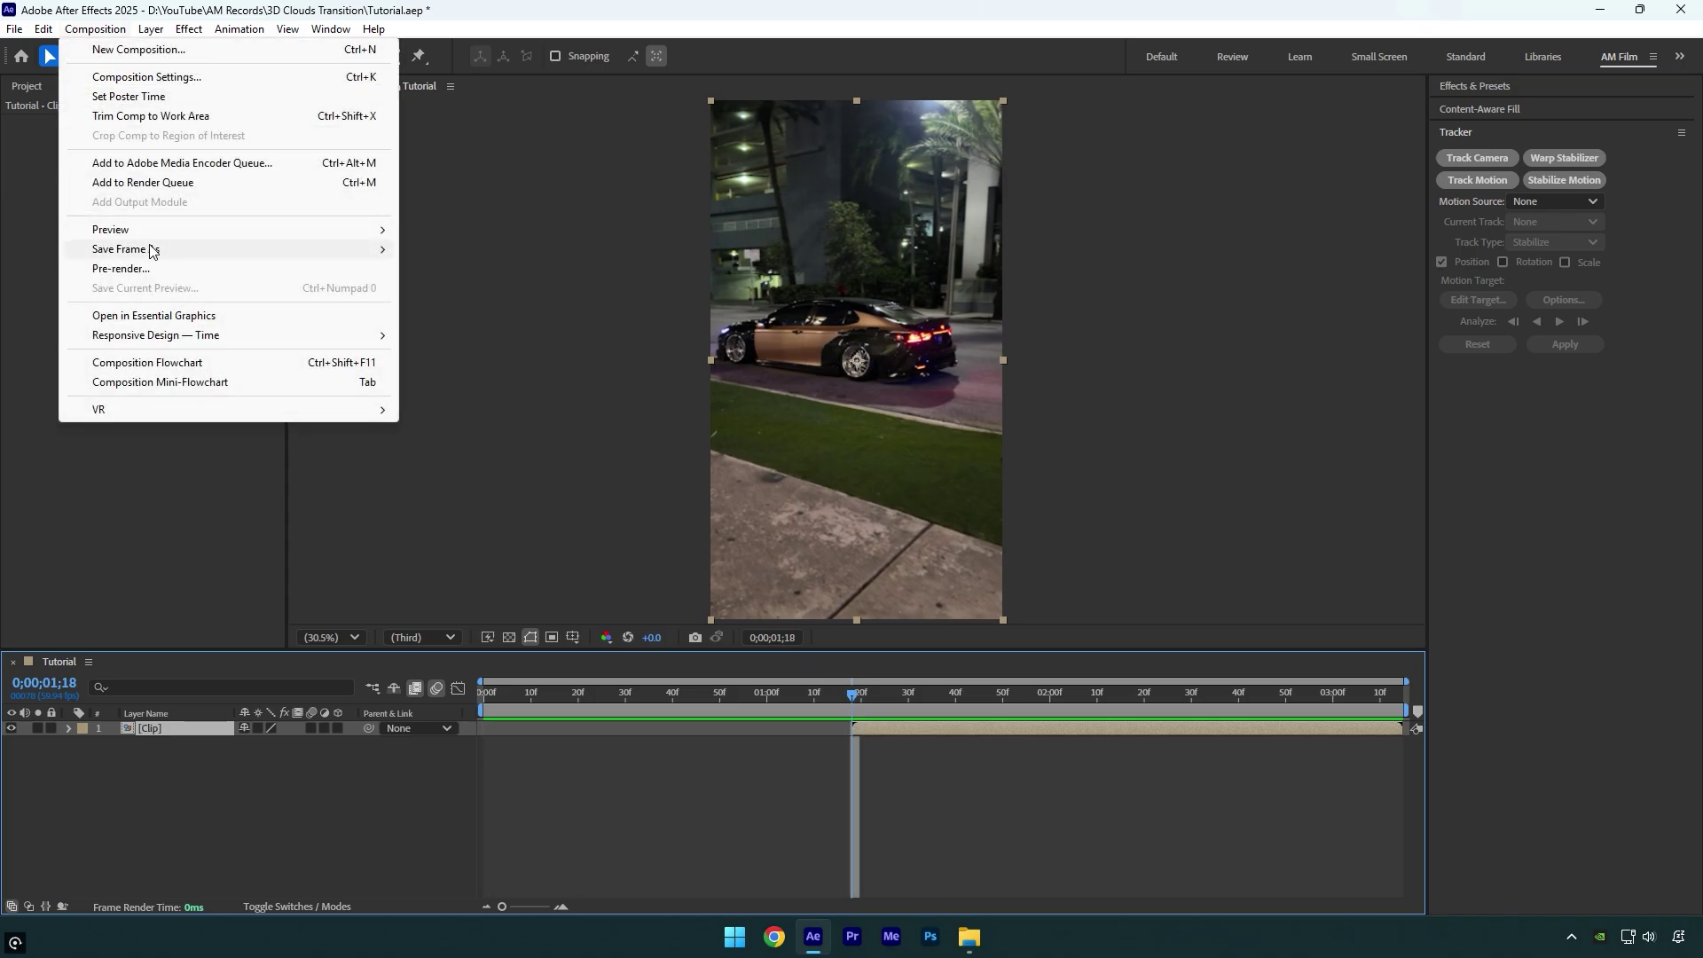
{"action": "mouse_move", "coordinate": [152, 250]}
{"action": "left_click", "coordinate": [435, 251]}
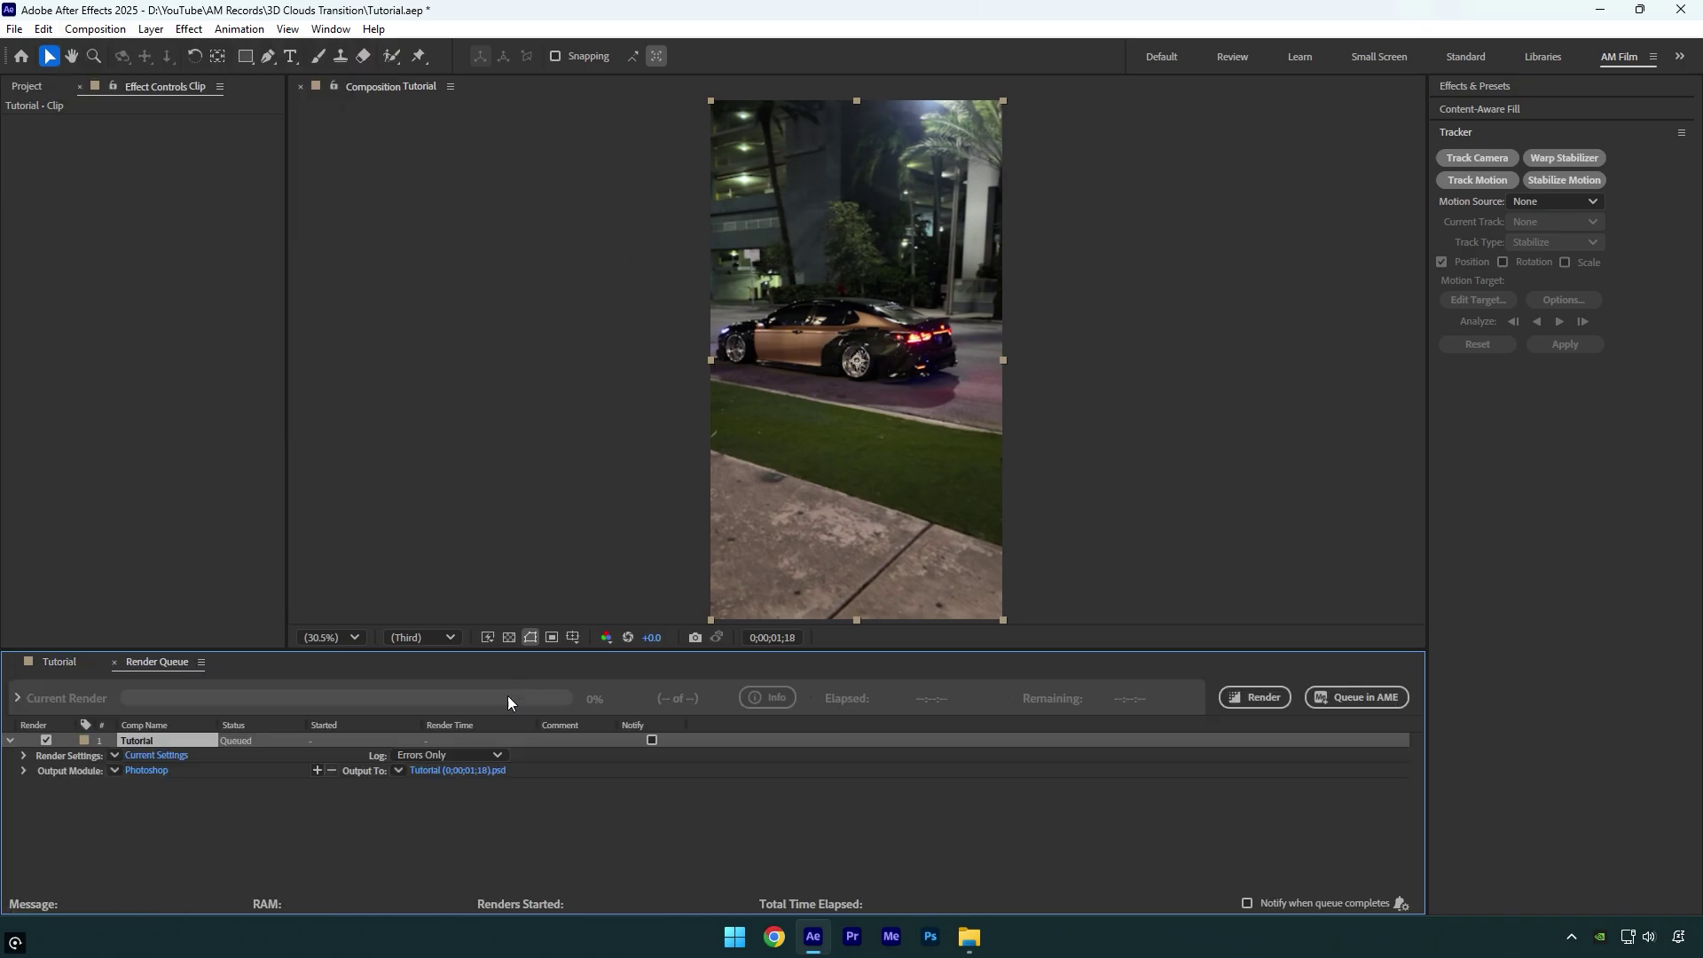
{"action": "left_click", "coordinate": [479, 769]}
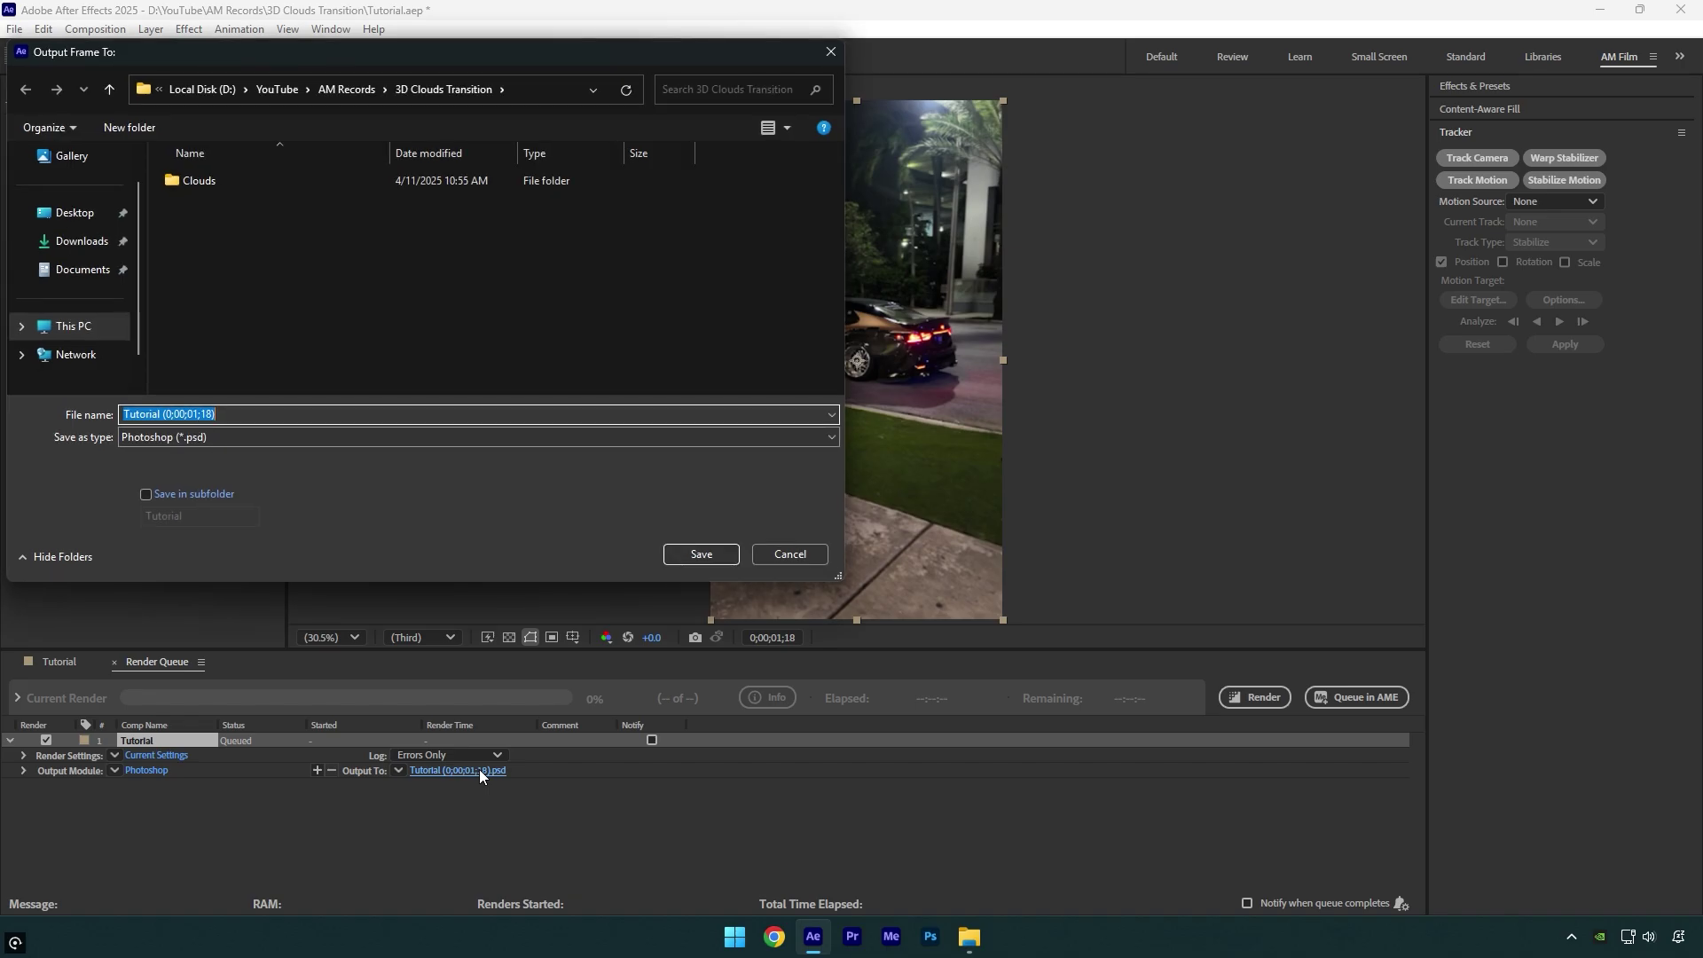
{"action": "type", "text": "Background"}
{"action": "left_click", "coordinate": [701, 553]}
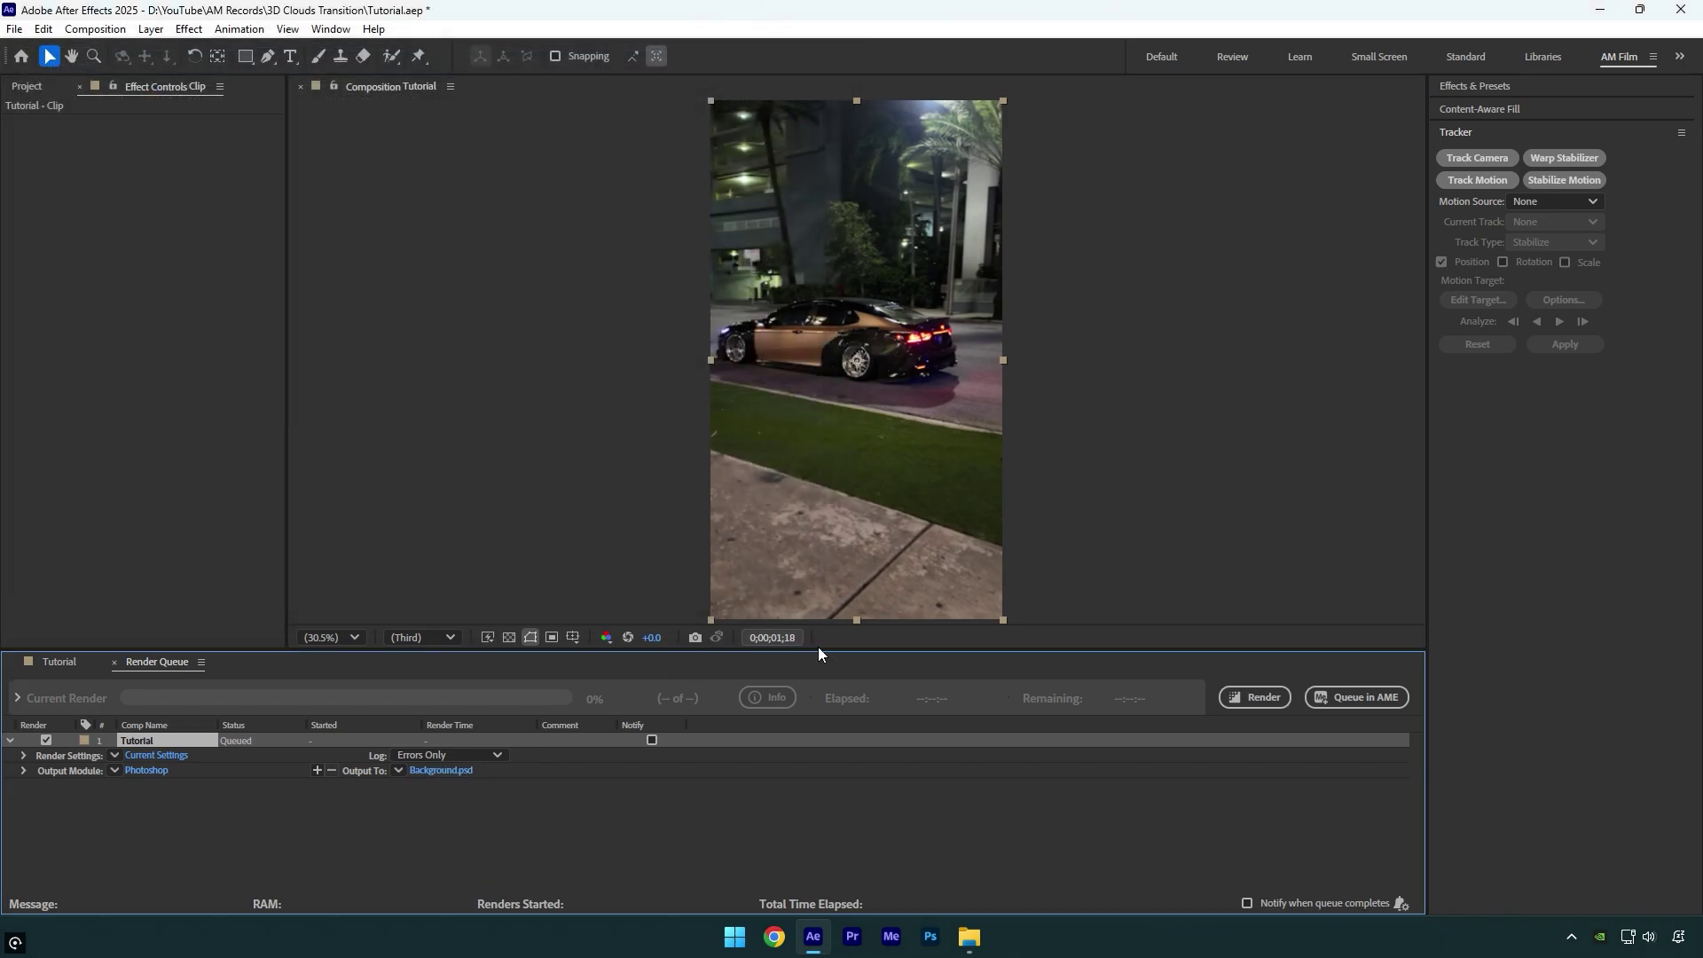
{"action": "left_click", "coordinate": [1252, 697]}
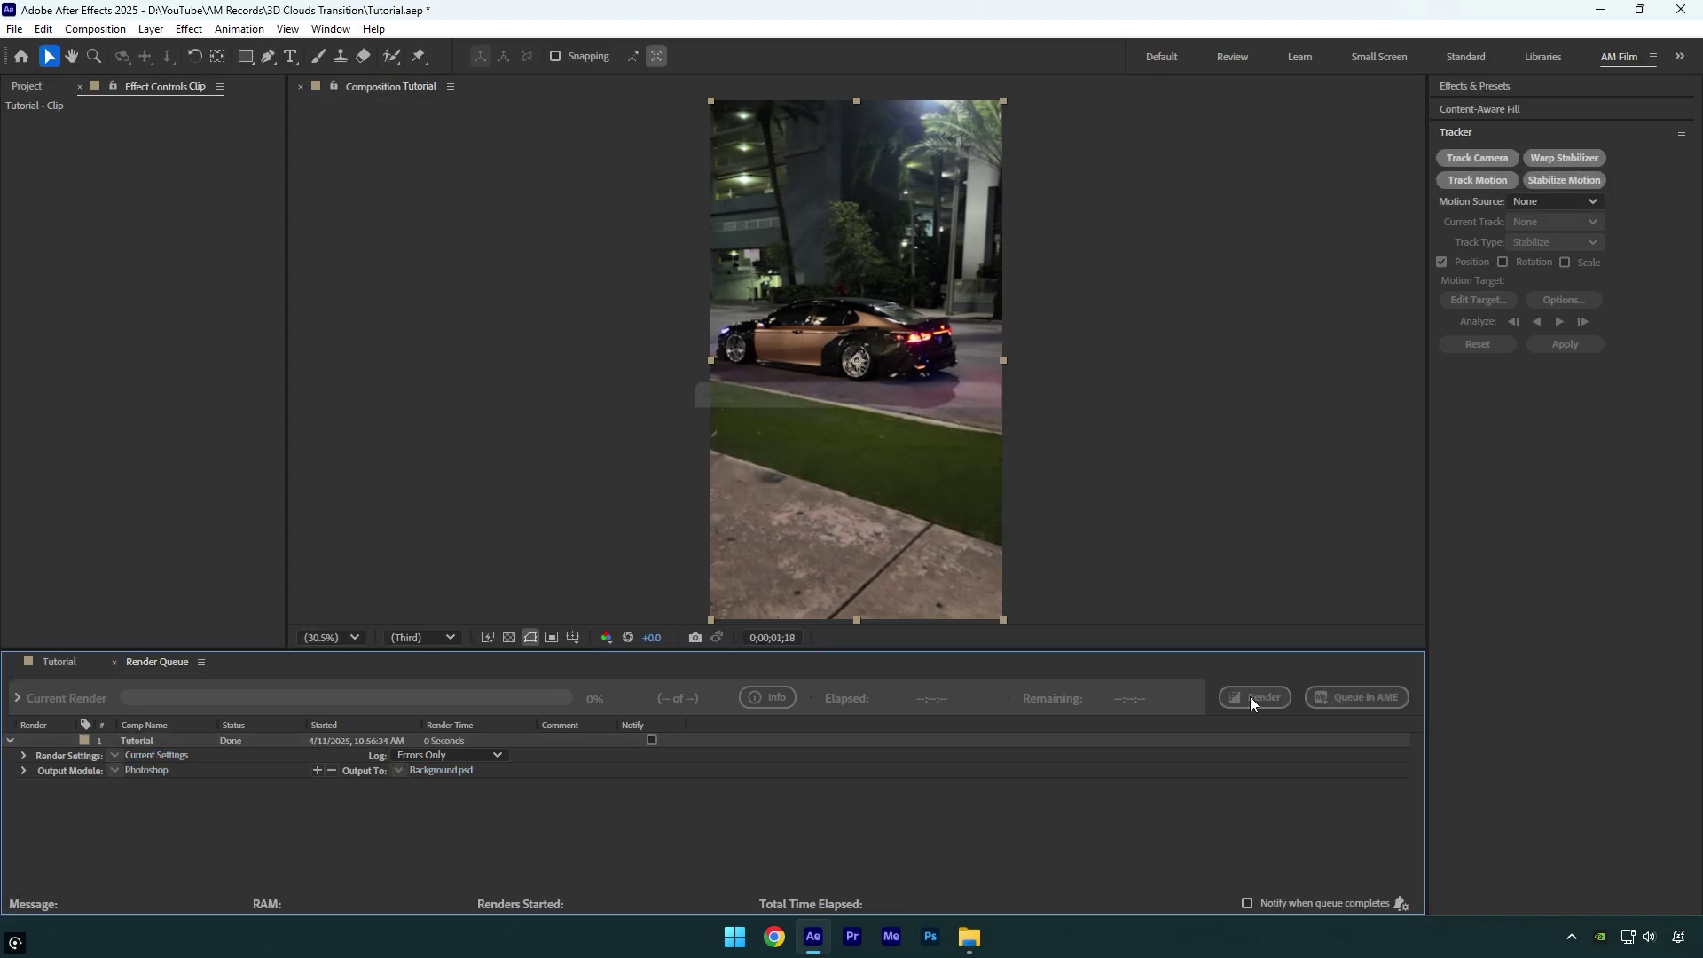
Close the Render Queue and open Background.psd in Photoshop.
{"action": "left_click", "coordinate": [116, 662]}
{"action": "left_click", "coordinate": [969, 938]}
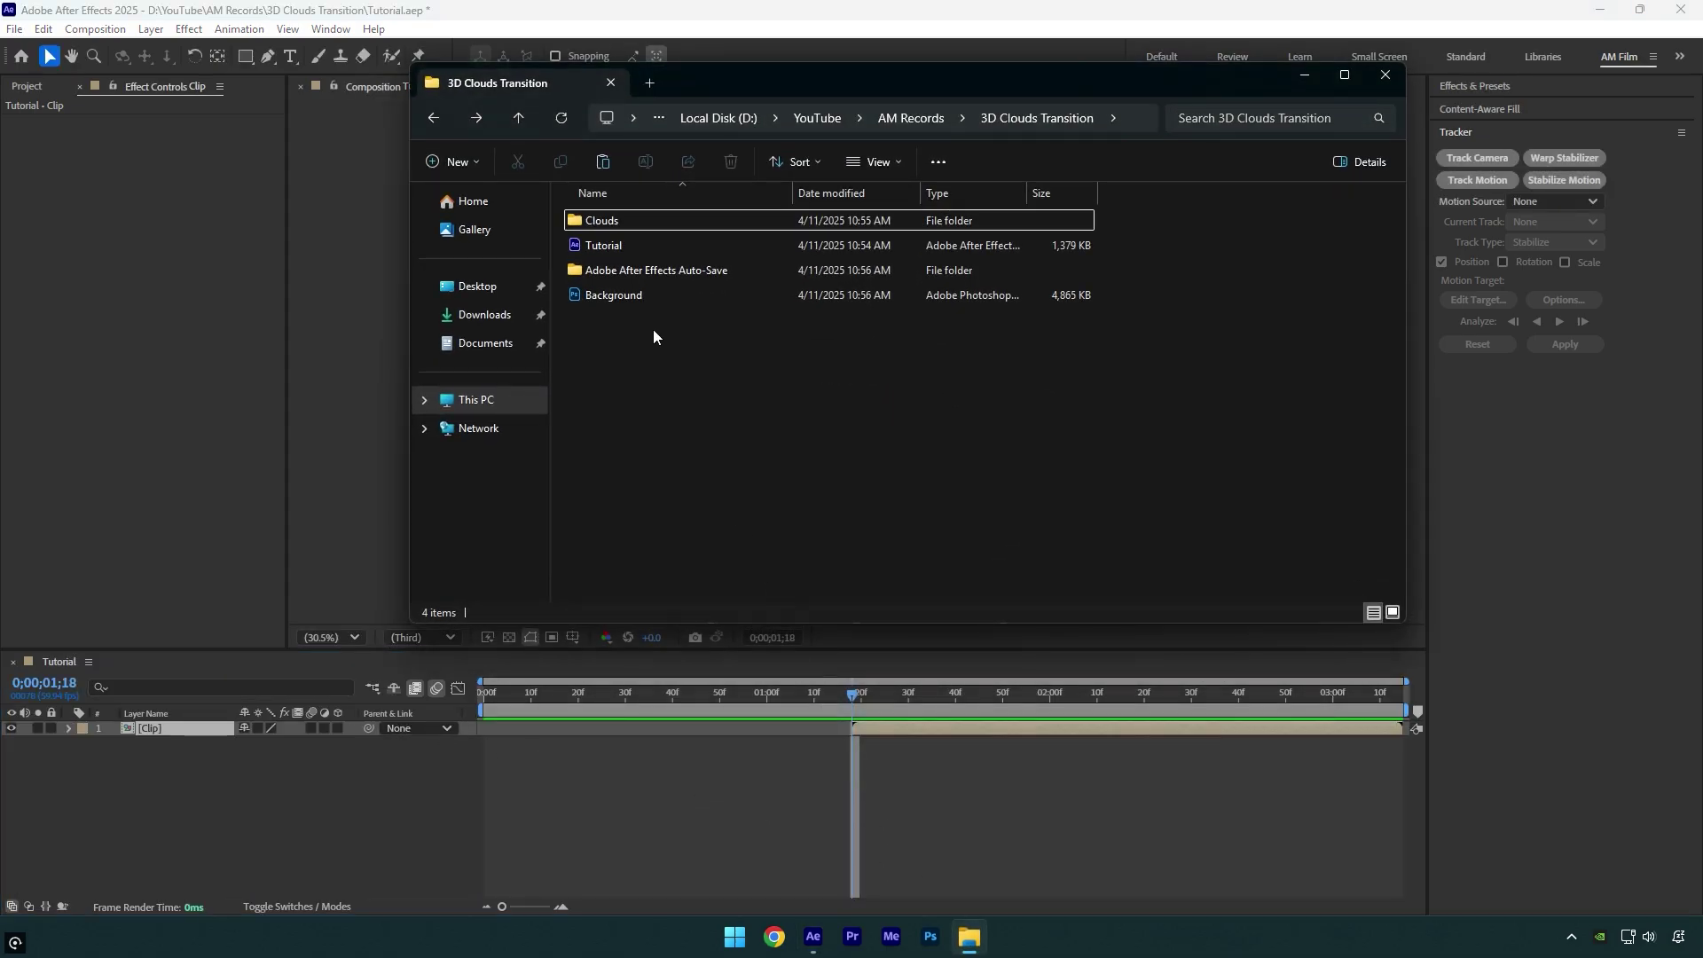
{"action": "double_click", "coordinate": [635, 297]}
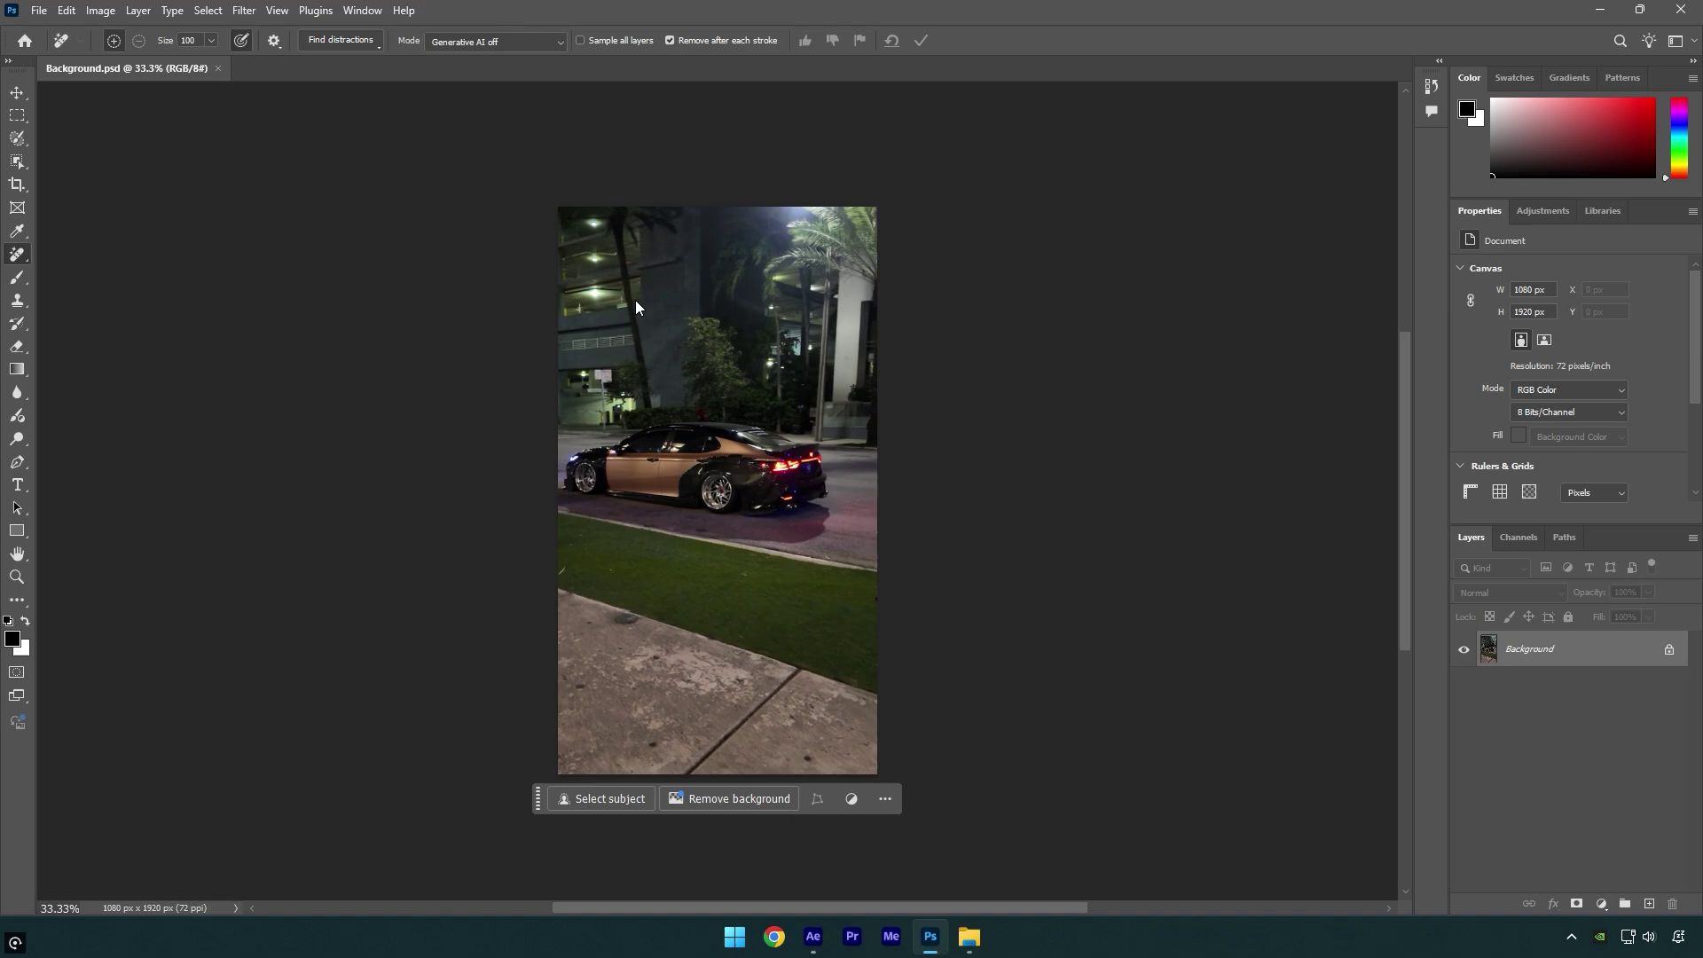
Erase the car from the street frame with the Remove tool.
{"action": "right_click", "coordinate": [17, 255]}
{"action": "left_click", "coordinate": [88, 273]}
{"action": "mouse_move", "coordinate": [589, 467]}
{"action": "left_mouse_down"}
{"action": "mouse_move", "coordinate": [687, 502]}
{"action": "mouse_move", "coordinate": [819, 489]}
{"action": "mouse_move", "coordinate": [757, 437]}
{"action": "mouse_move", "coordinate": [597, 459]}
{"action": "mouse_move", "coordinate": [806, 478]}
{"action": "mouse_move", "coordinate": [716, 486]}
{"action": "mouse_move", "coordinate": [845, 492]}
{"action": "left_mouse_up"}
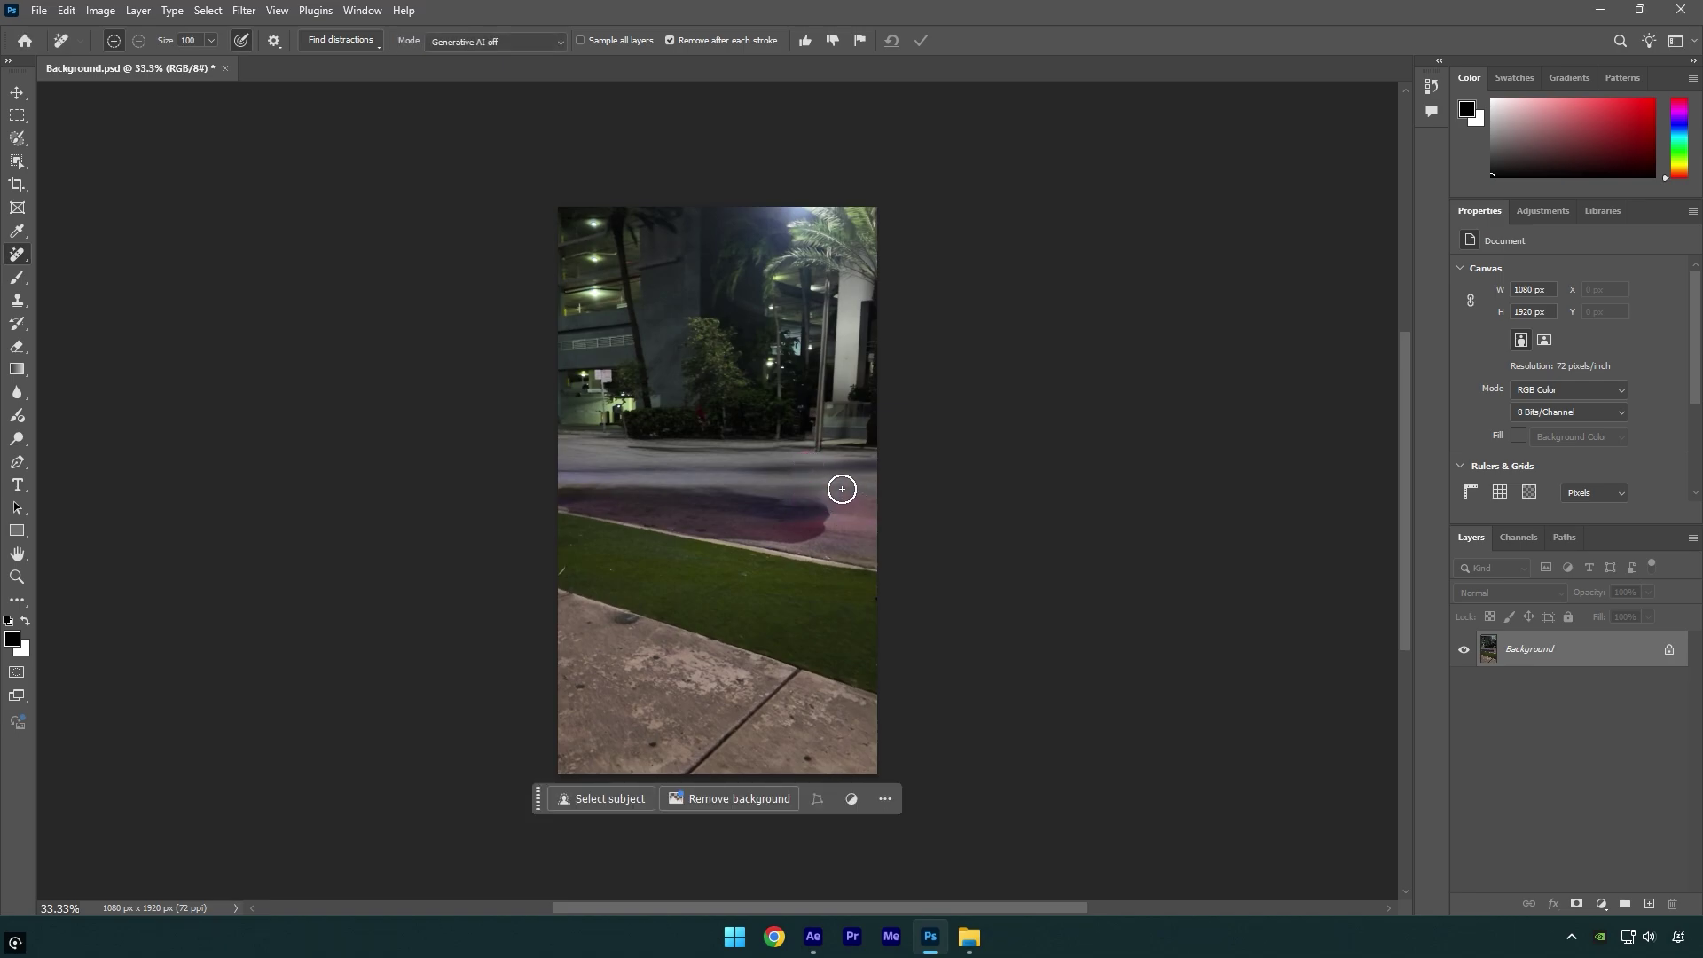
Quick Export the layer as Background.png and quit Photoshop.
{"action": "right_click", "coordinate": [1587, 661]}
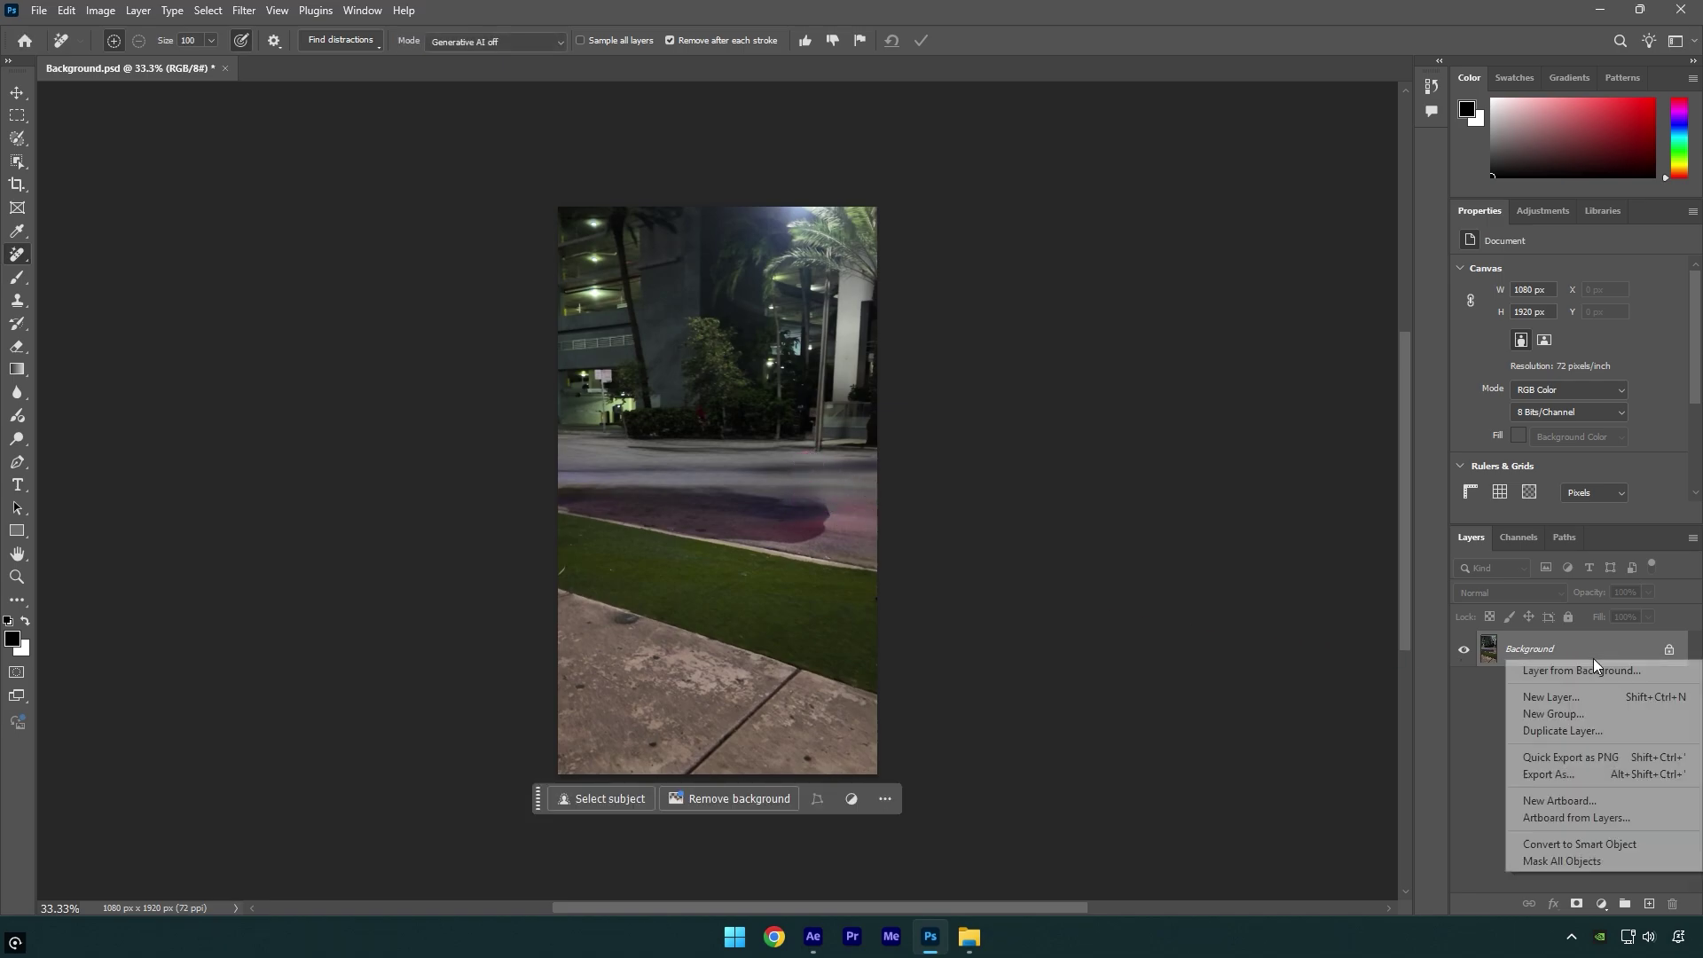
{"action": "left_click", "coordinate": [1620, 757]}
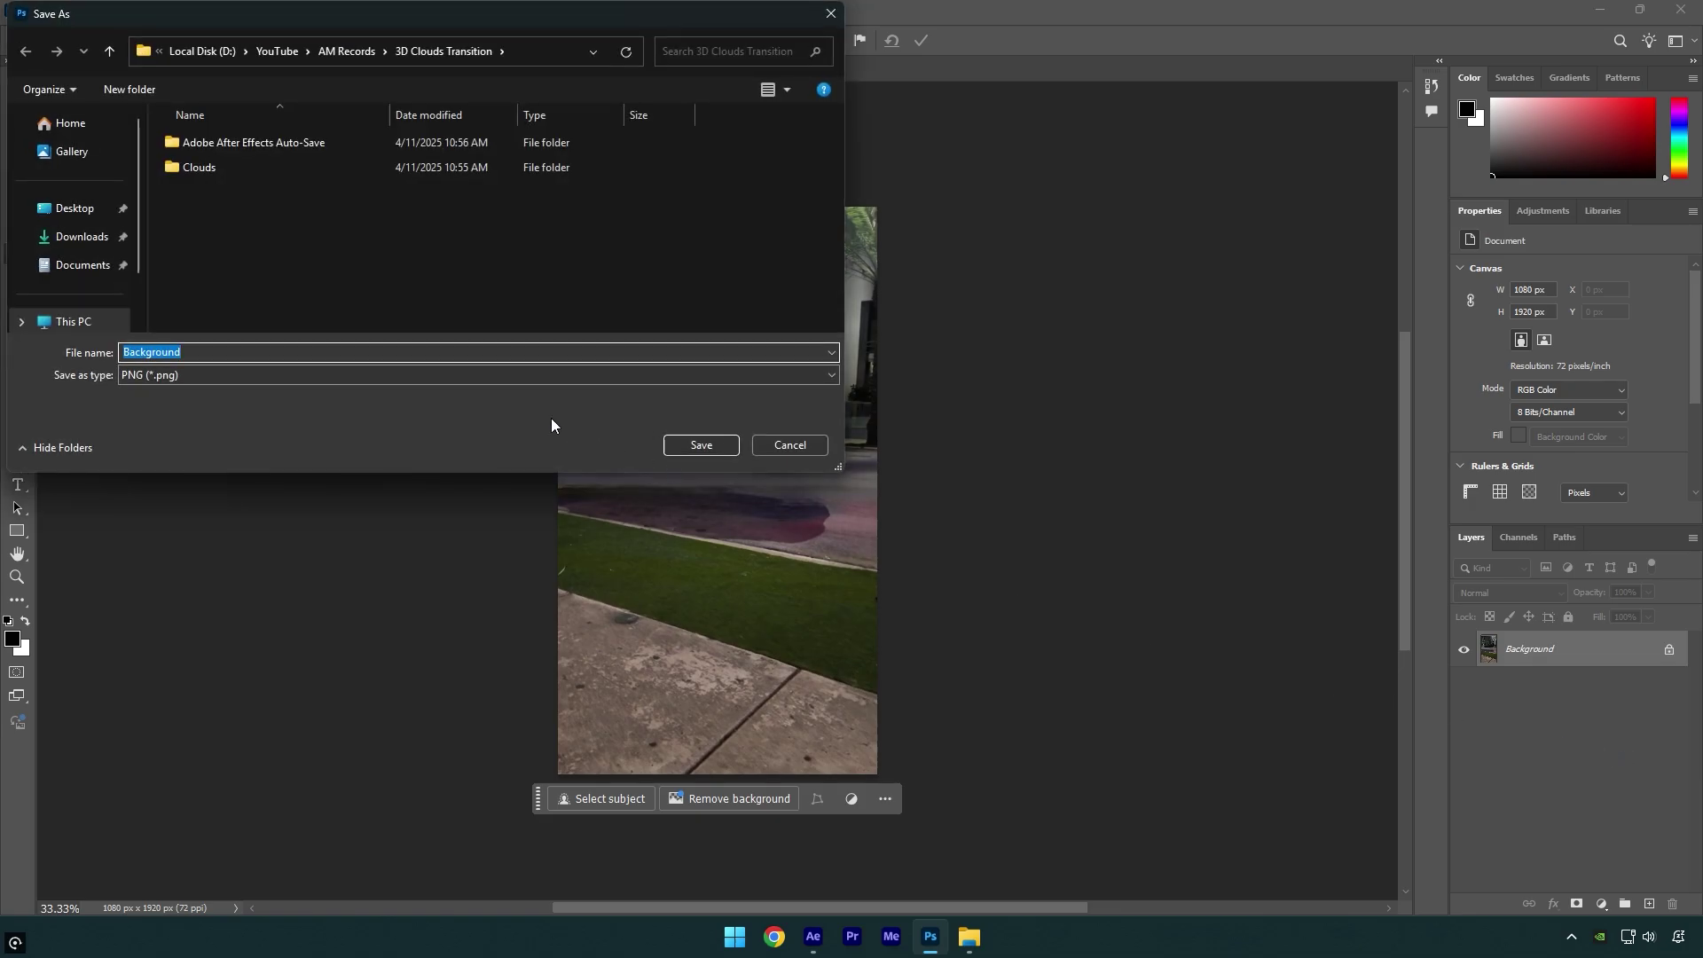
{"action": "left_click", "coordinate": [678, 445]}
{"action": "left_click", "coordinate": [1680, 10]}
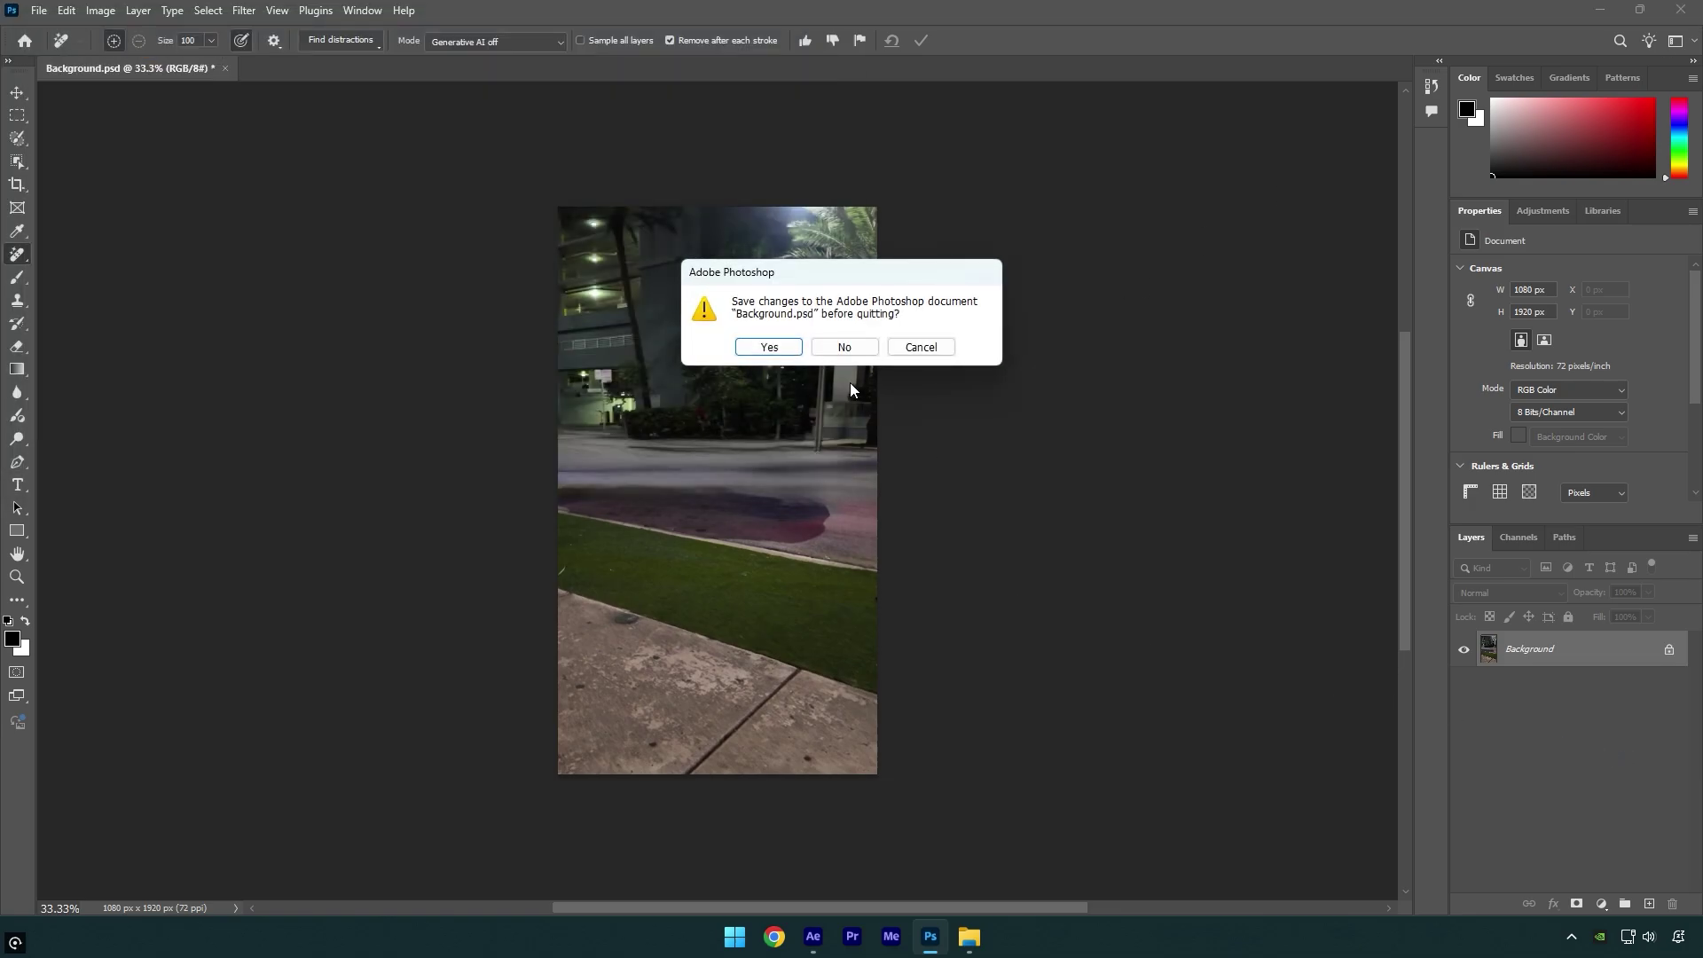
Discard the PSD changes, add Background.png above Clip, and trim it to end at the clip's start.
{"action": "left_click", "coordinate": [849, 348]}
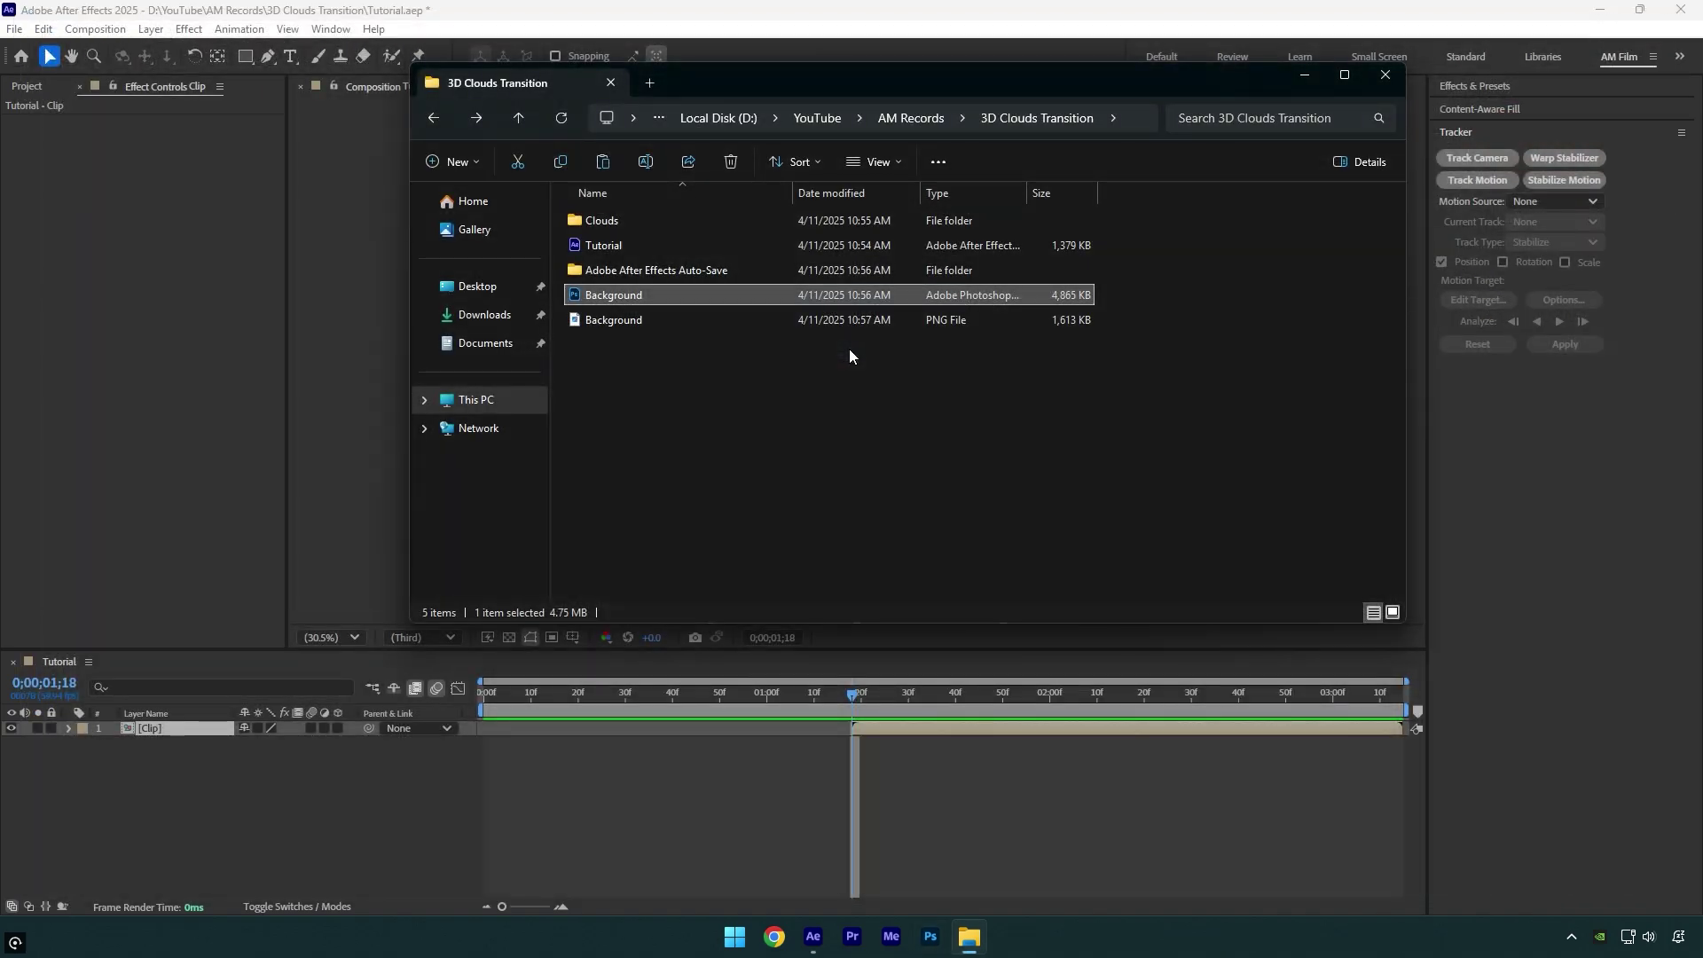
{"action": "left_click_drag", "start_coordinate": [656, 320], "coordinate": [305, 805]}
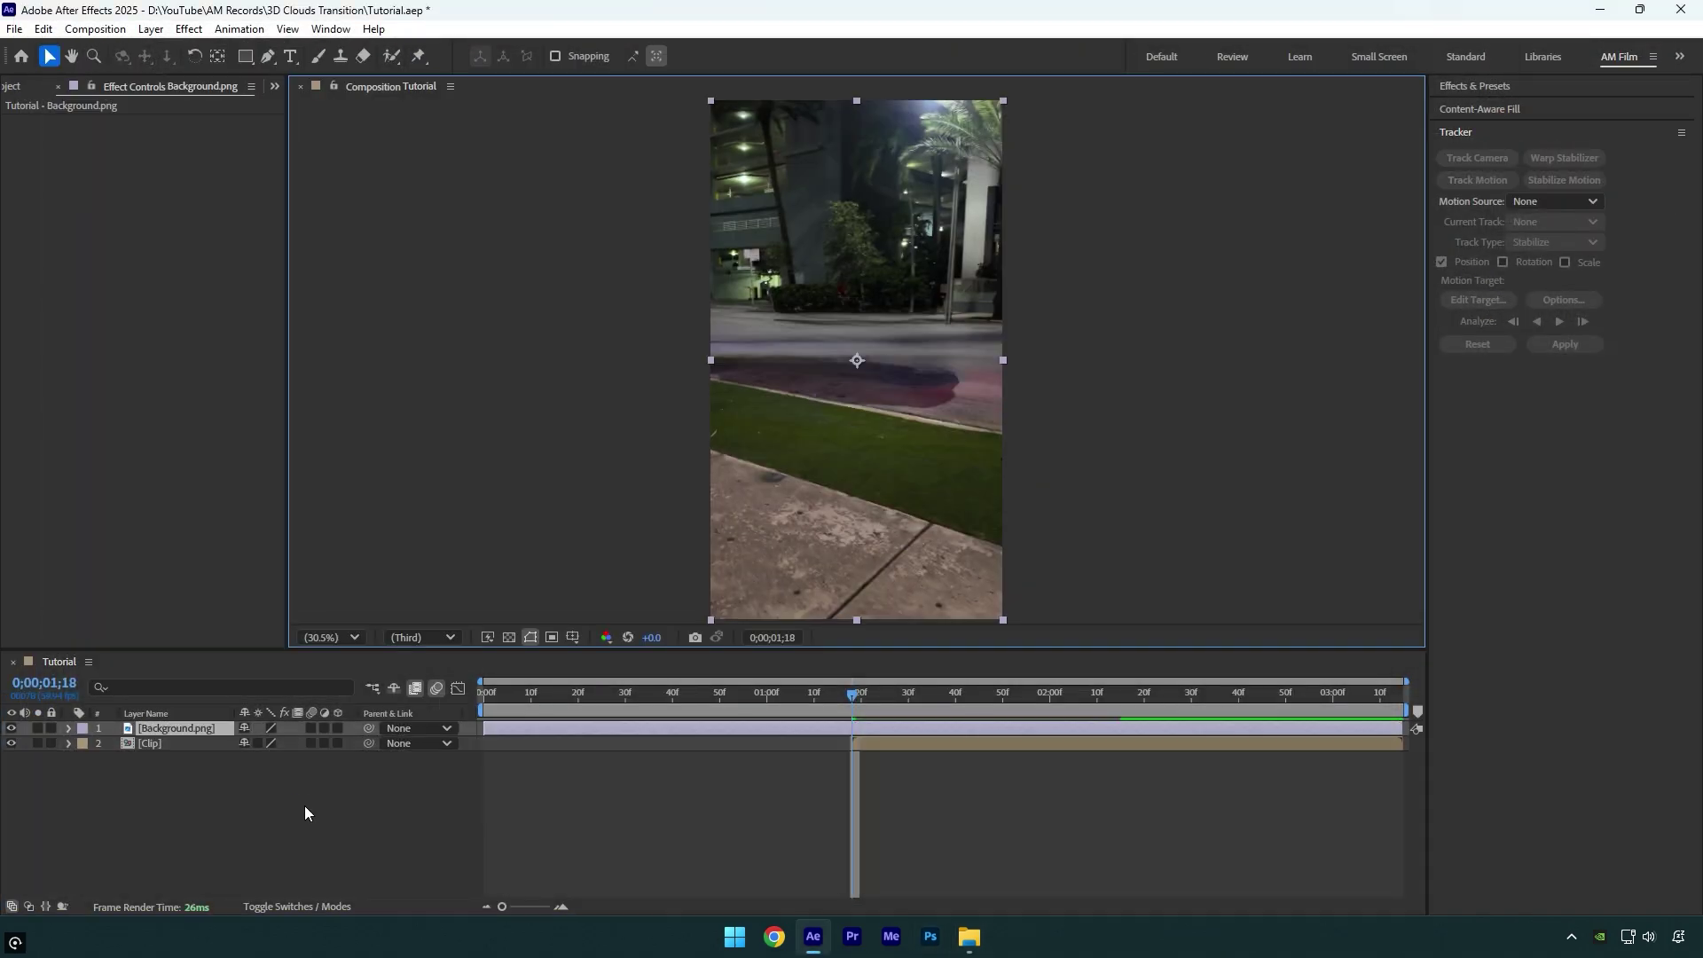
{"action": "left_click_drag", "start_coordinate": [1402, 728], "coordinate": [852, 783]}
{"action": "left_click_drag", "start_coordinate": [842, 704], "coordinate": [718, 711]}
Create a two-node 35mm Camera 1 and trim it to end with Background.png.
{"action": "right_click", "coordinate": [297, 821]}
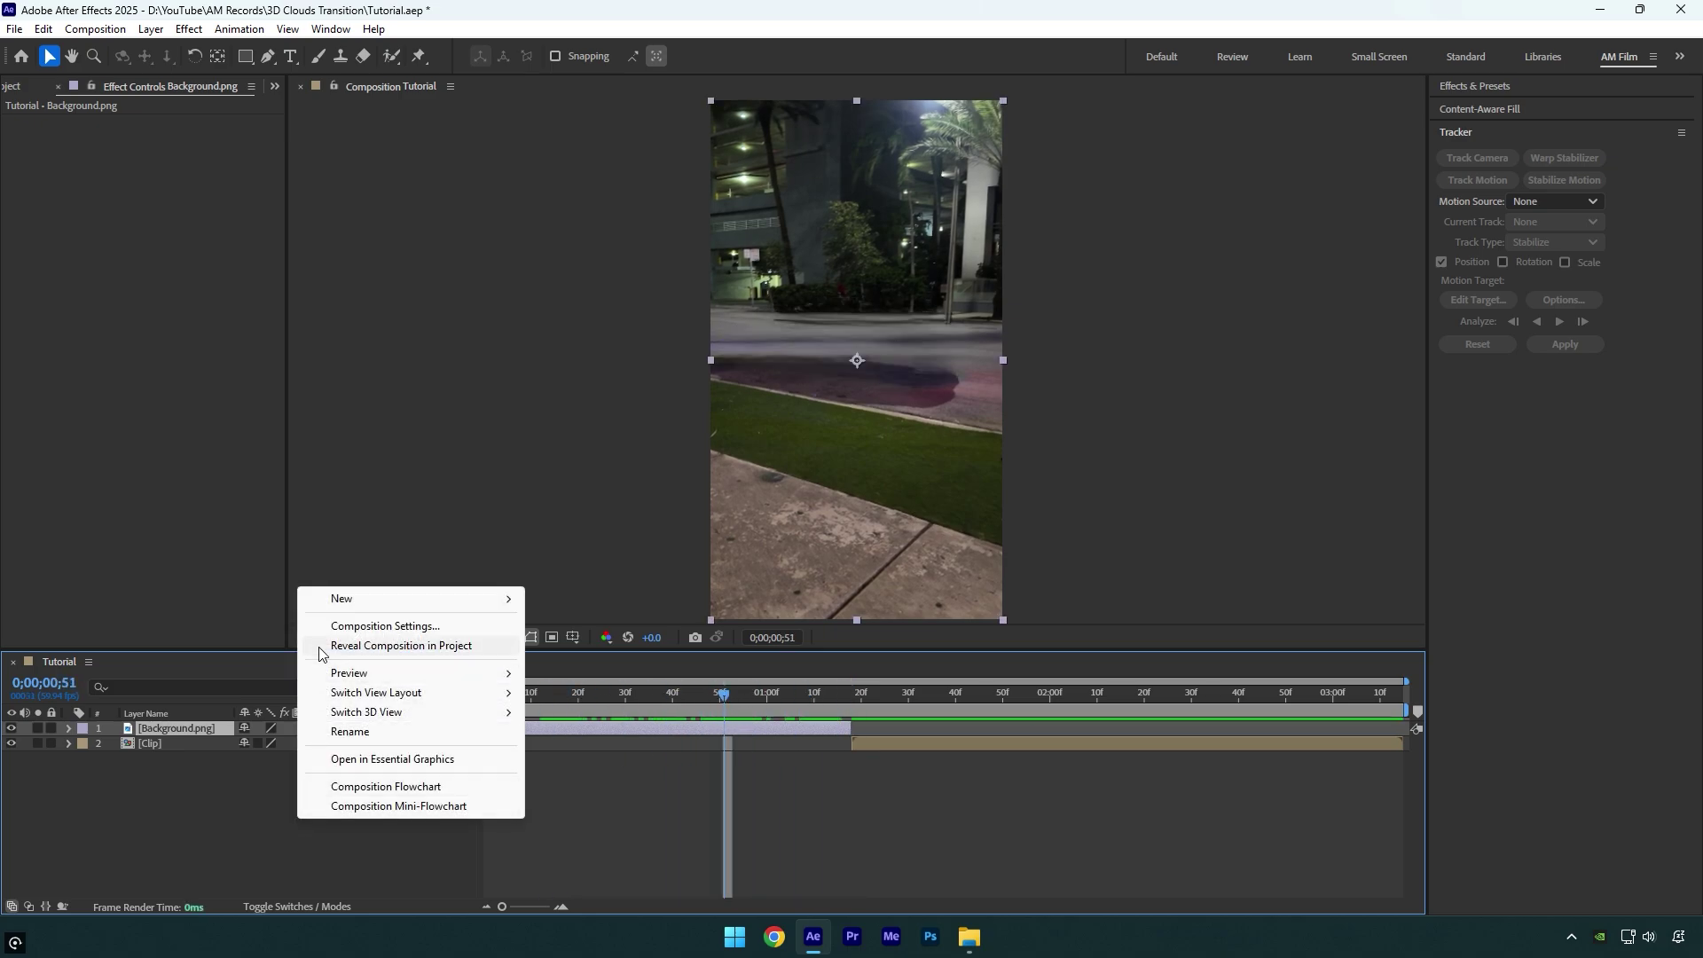
{"action": "mouse_move", "coordinate": [338, 598]}
{"action": "left_click", "coordinate": [577, 685]}
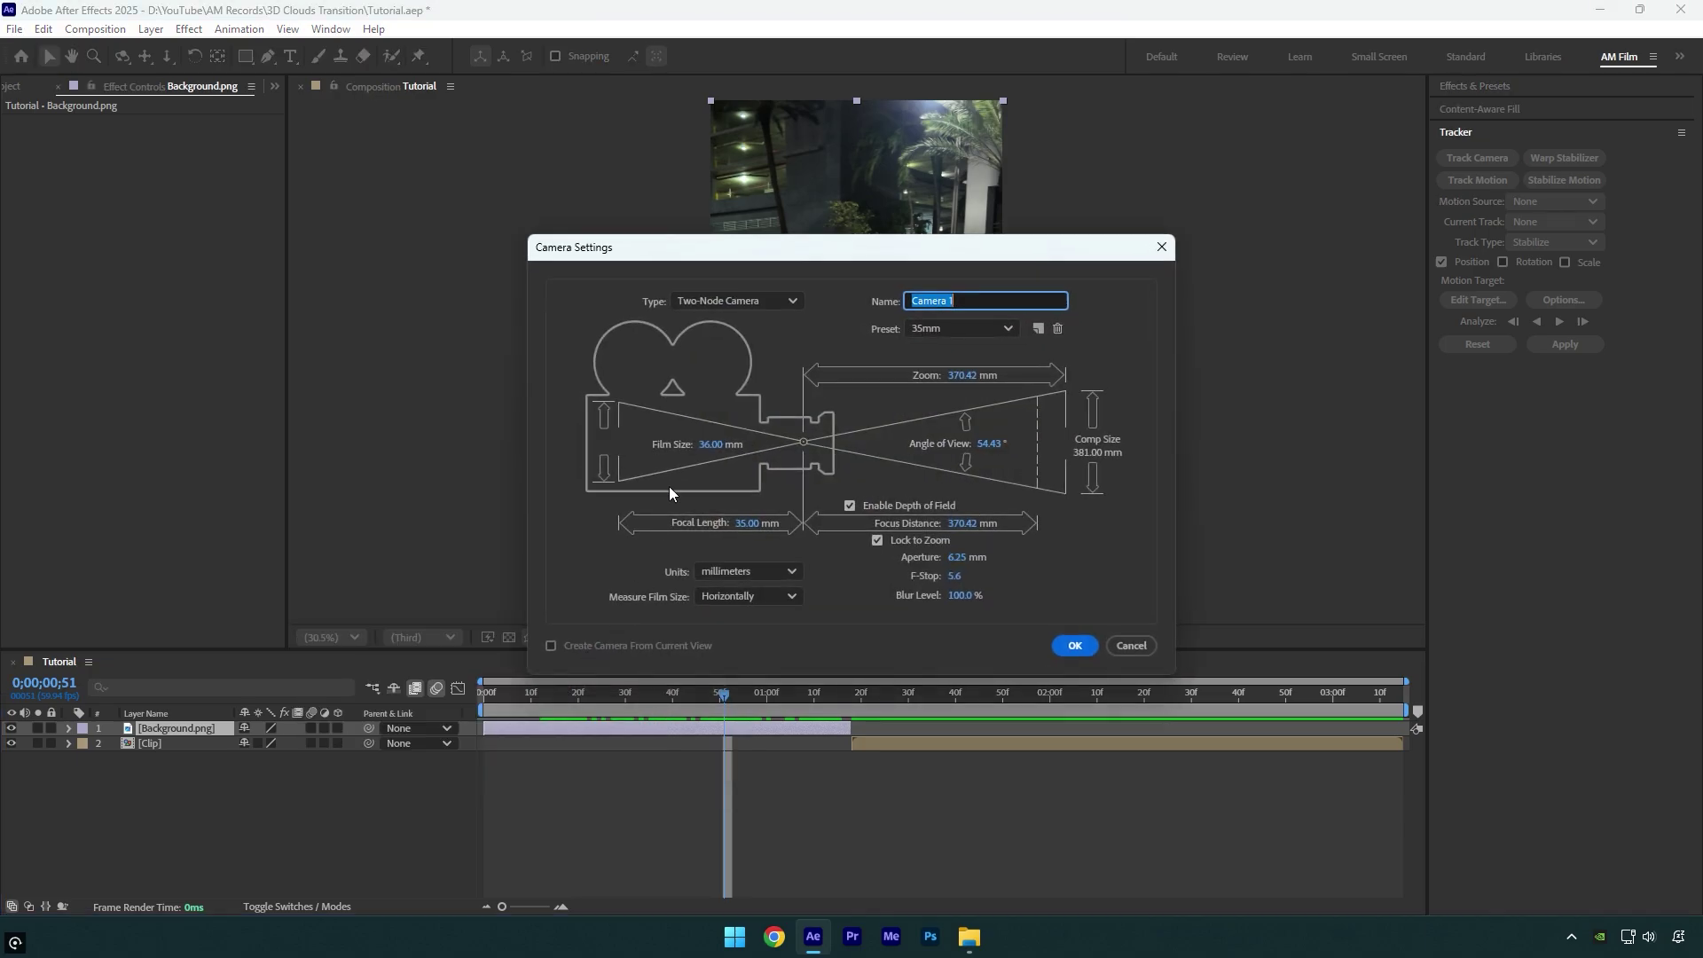
{"action": "left_click", "coordinate": [716, 301]}
{"action": "left_click", "coordinate": [718, 353]}
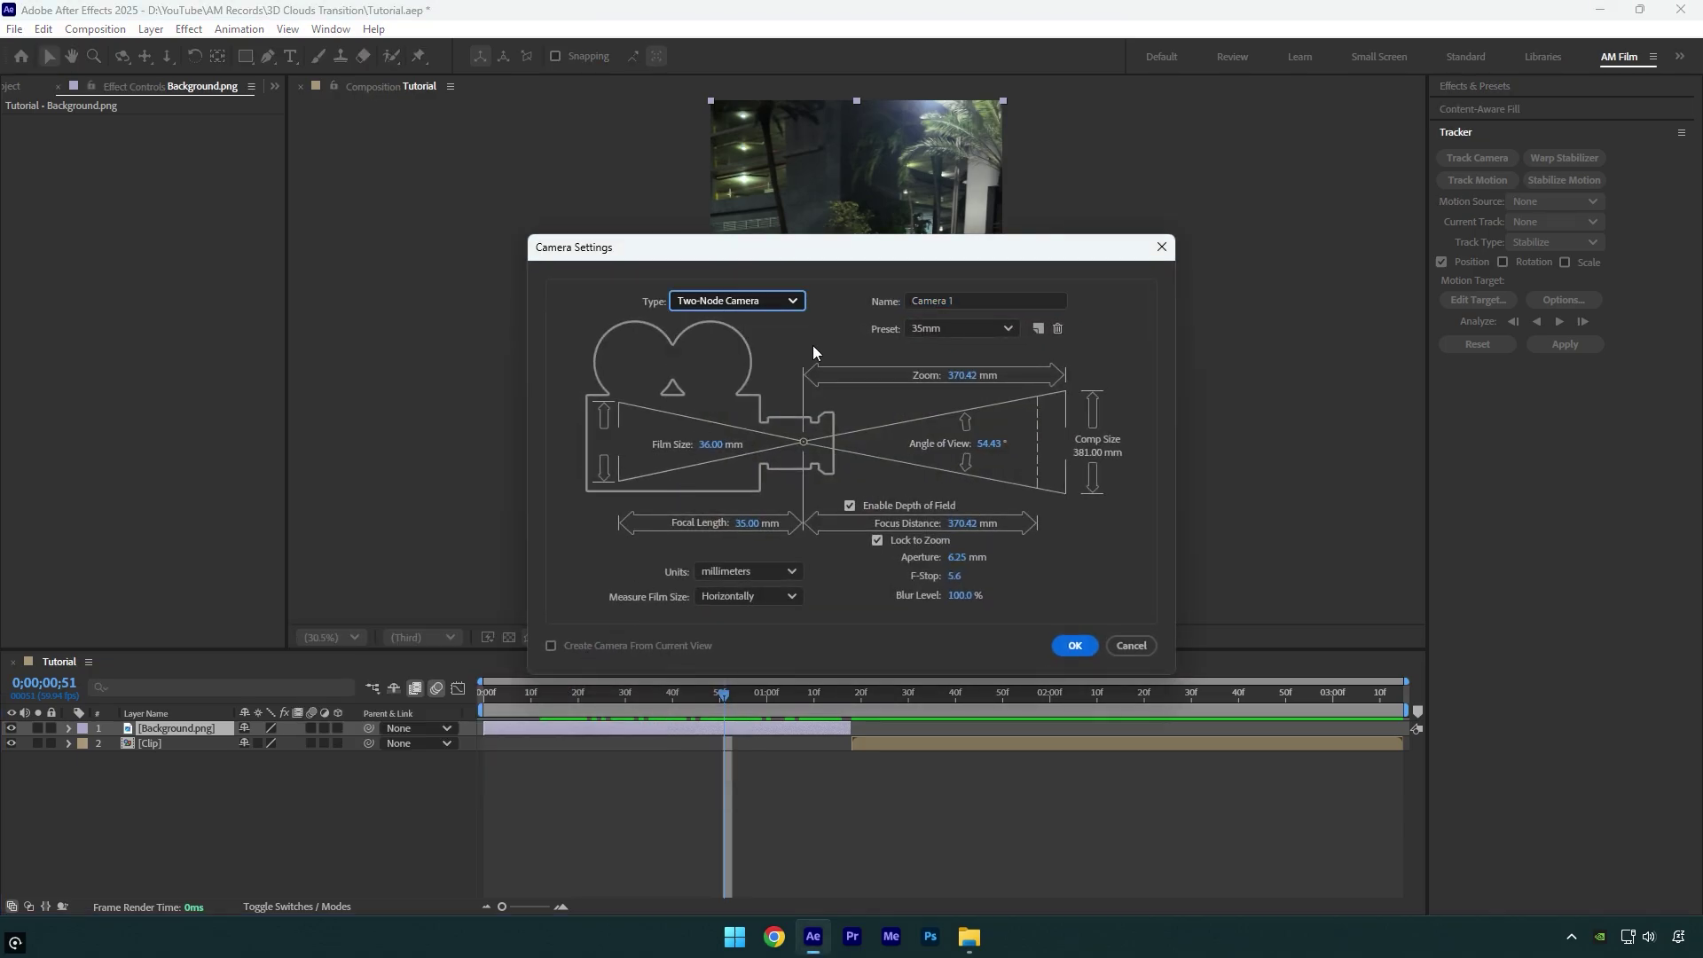
{"action": "left_click", "coordinate": [945, 330]}
{"action": "left_click", "coordinate": [944, 474]}
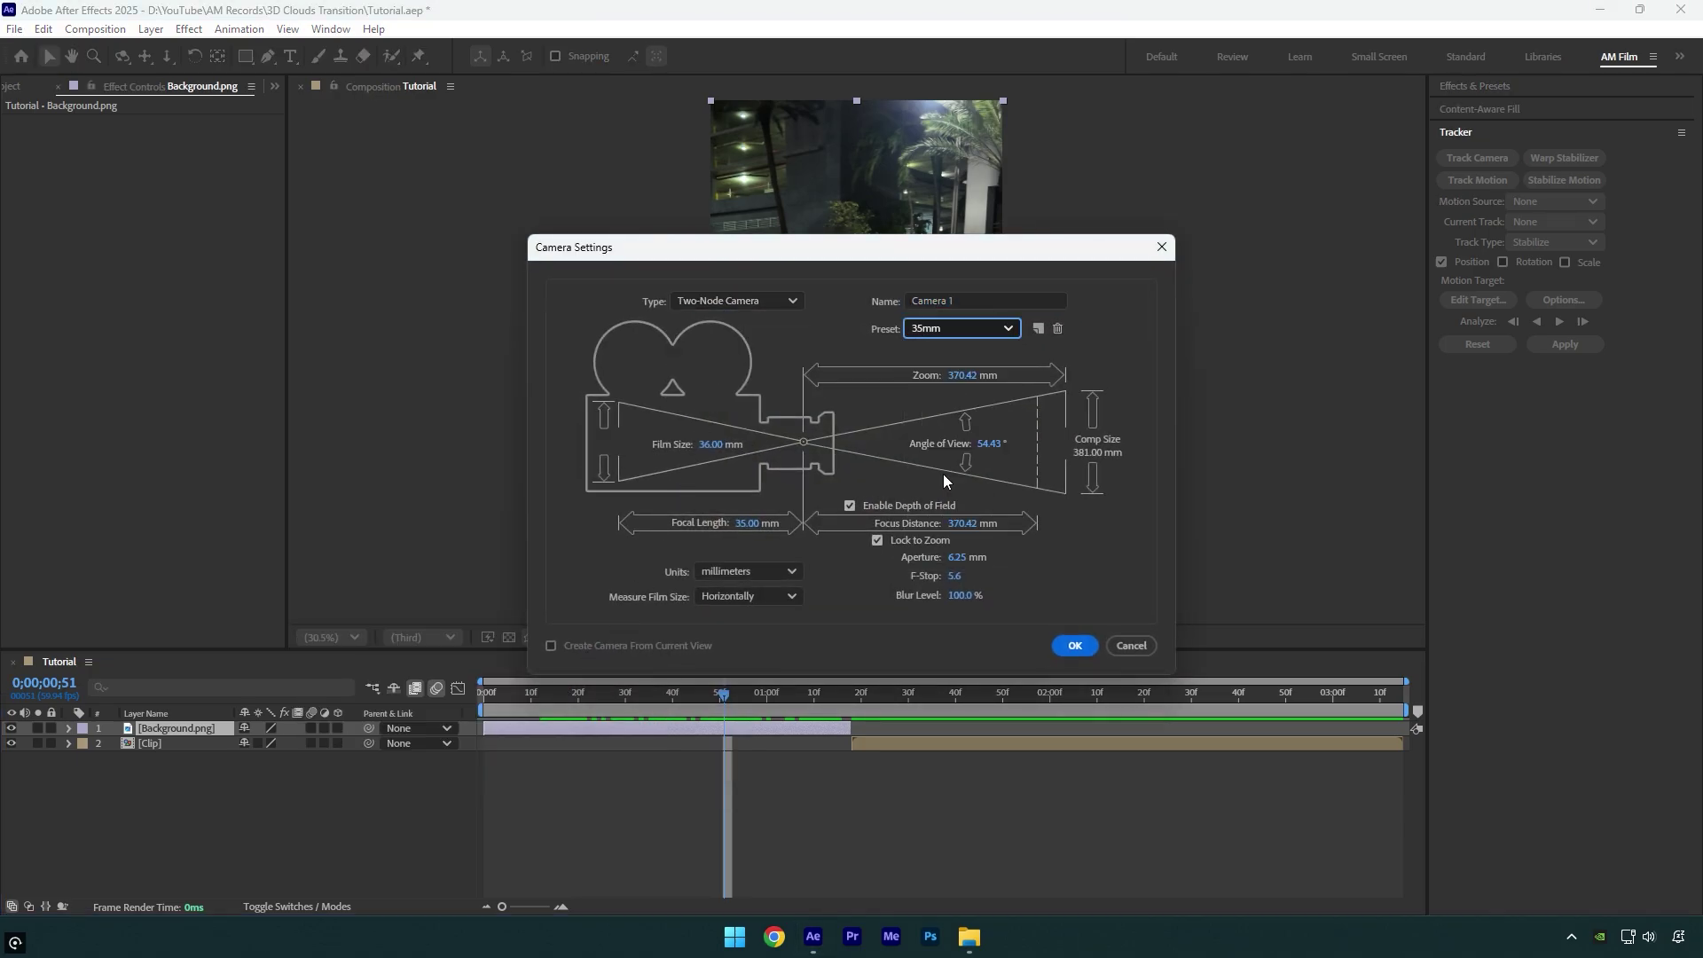
{"action": "left_click", "coordinate": [1075, 647]}
{"action": "left_click_drag", "start_coordinate": [1387, 738], "coordinate": [846, 697]}
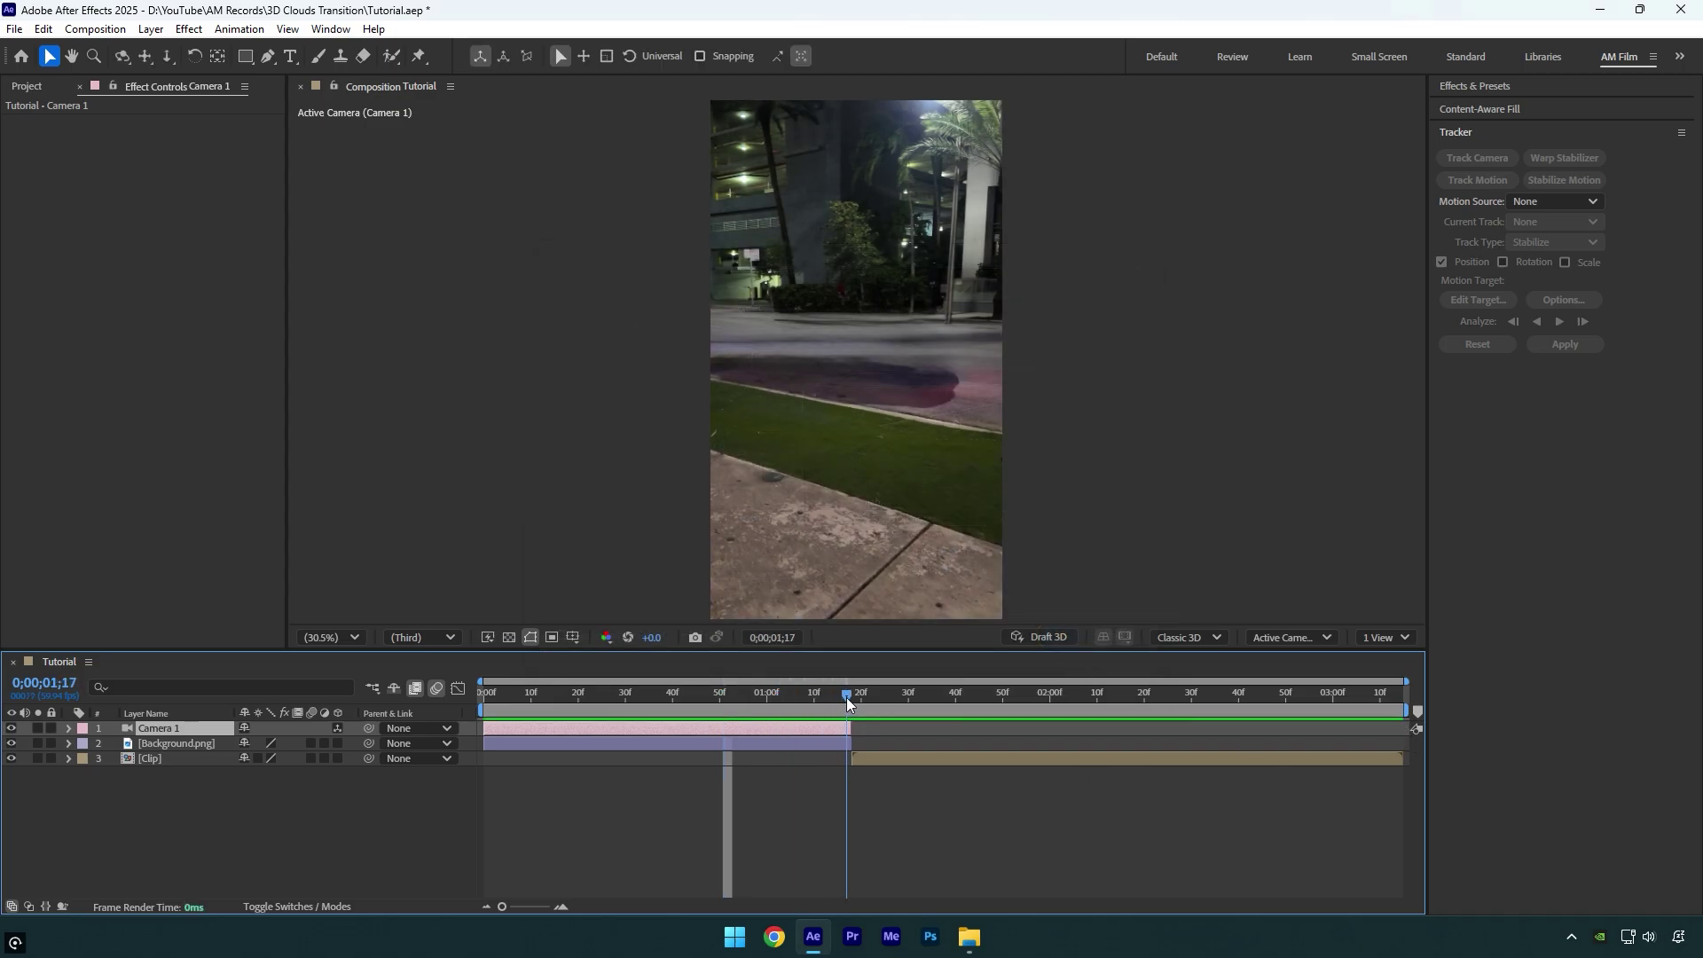
Make Background.png 3D and keyframe Camera 1's Point of Interest and Position at 0;00;01;17.
{"action": "left_click", "coordinate": [339, 743]}
{"action": "left_click", "coordinate": [67, 728]}
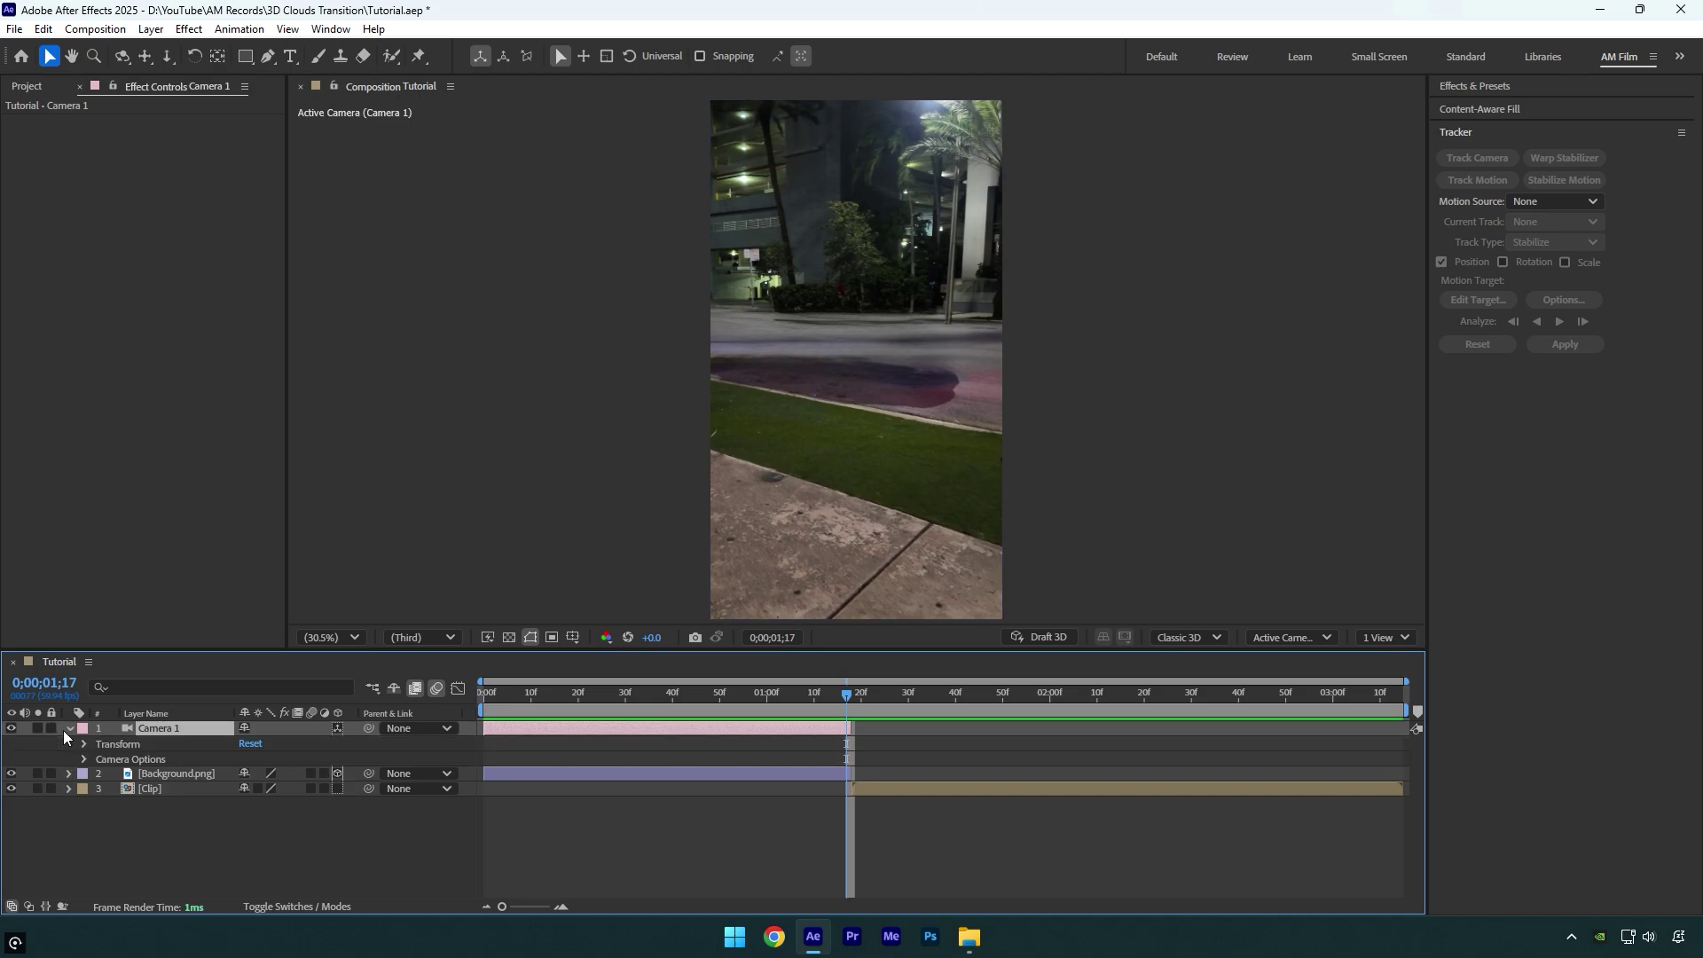
{"action": "left_click", "coordinate": [81, 743]}
{"action": "left_click", "coordinate": [114, 758]}
{"action": "left_click", "coordinate": [113, 772]}
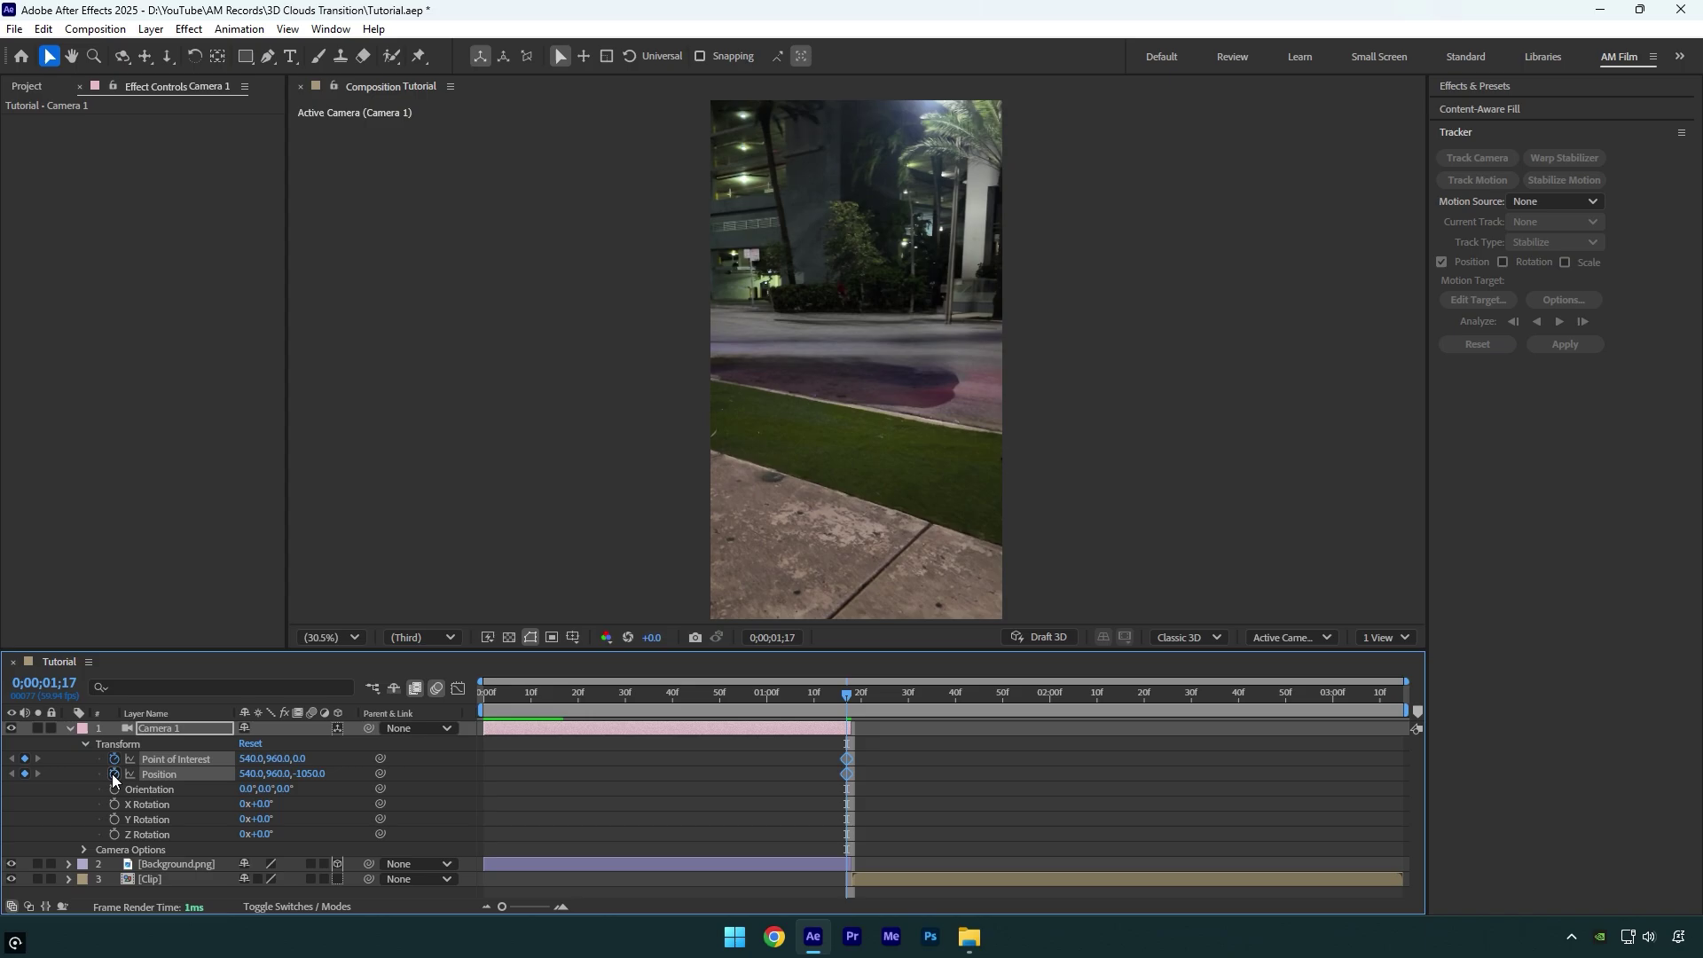
{"action": "key", "text": "u"}
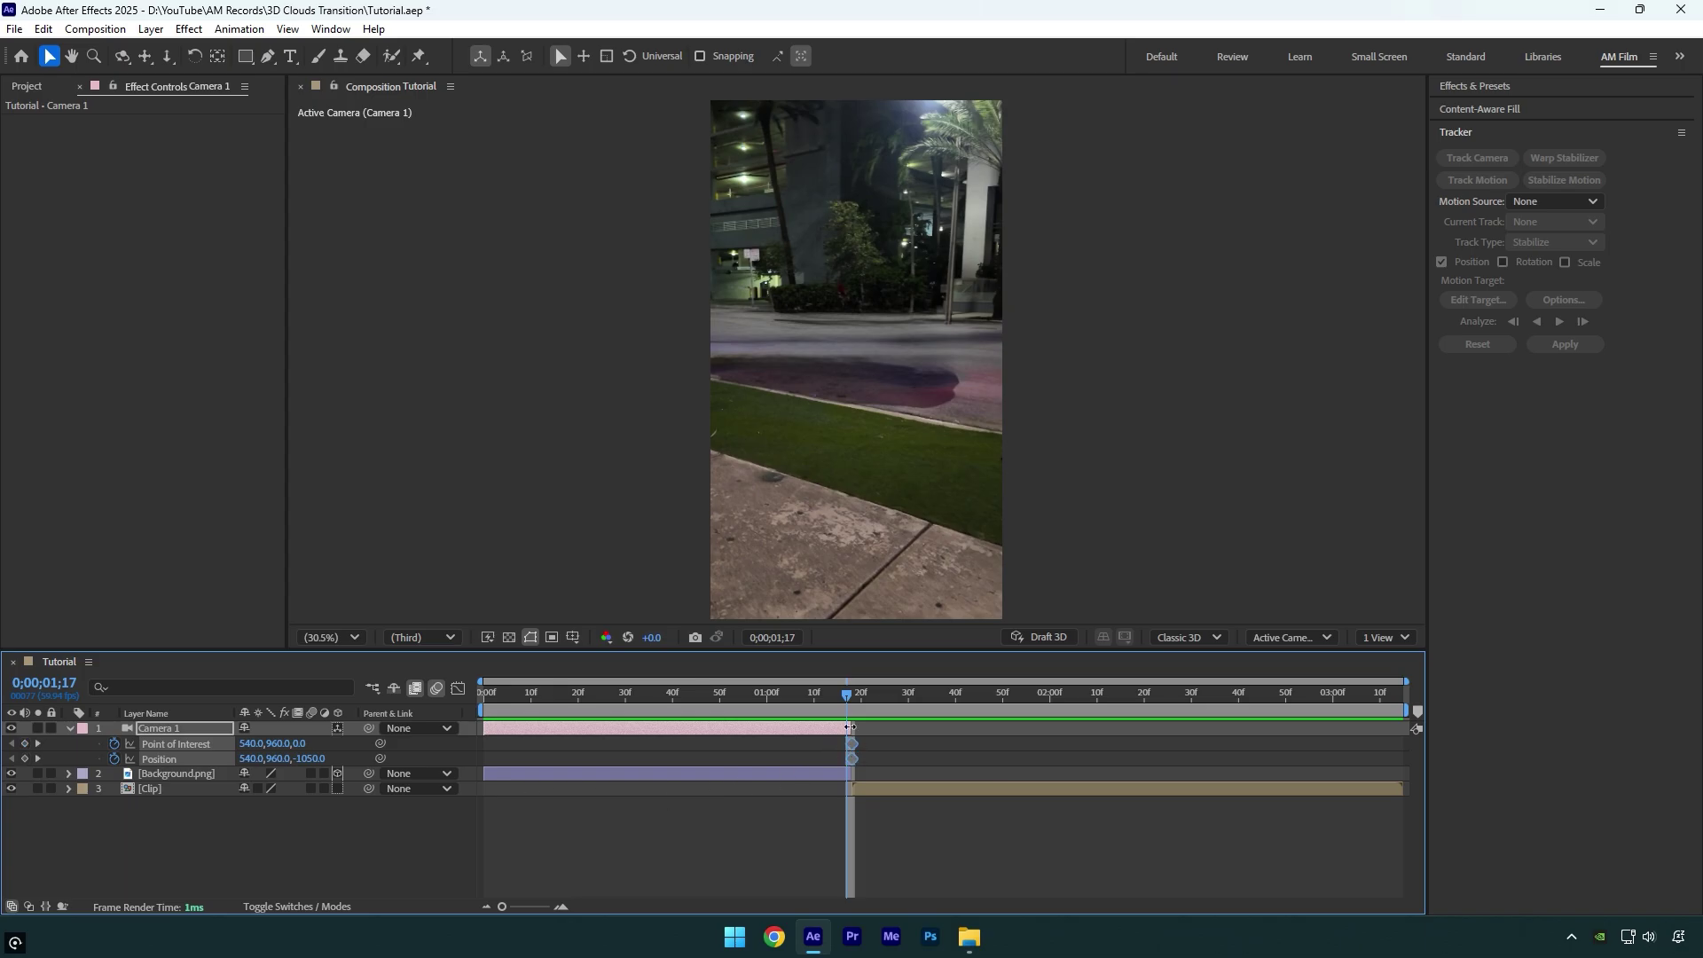
{"action": "left_click_drag", "start_coordinate": [847, 694], "coordinate": [438, 703]}
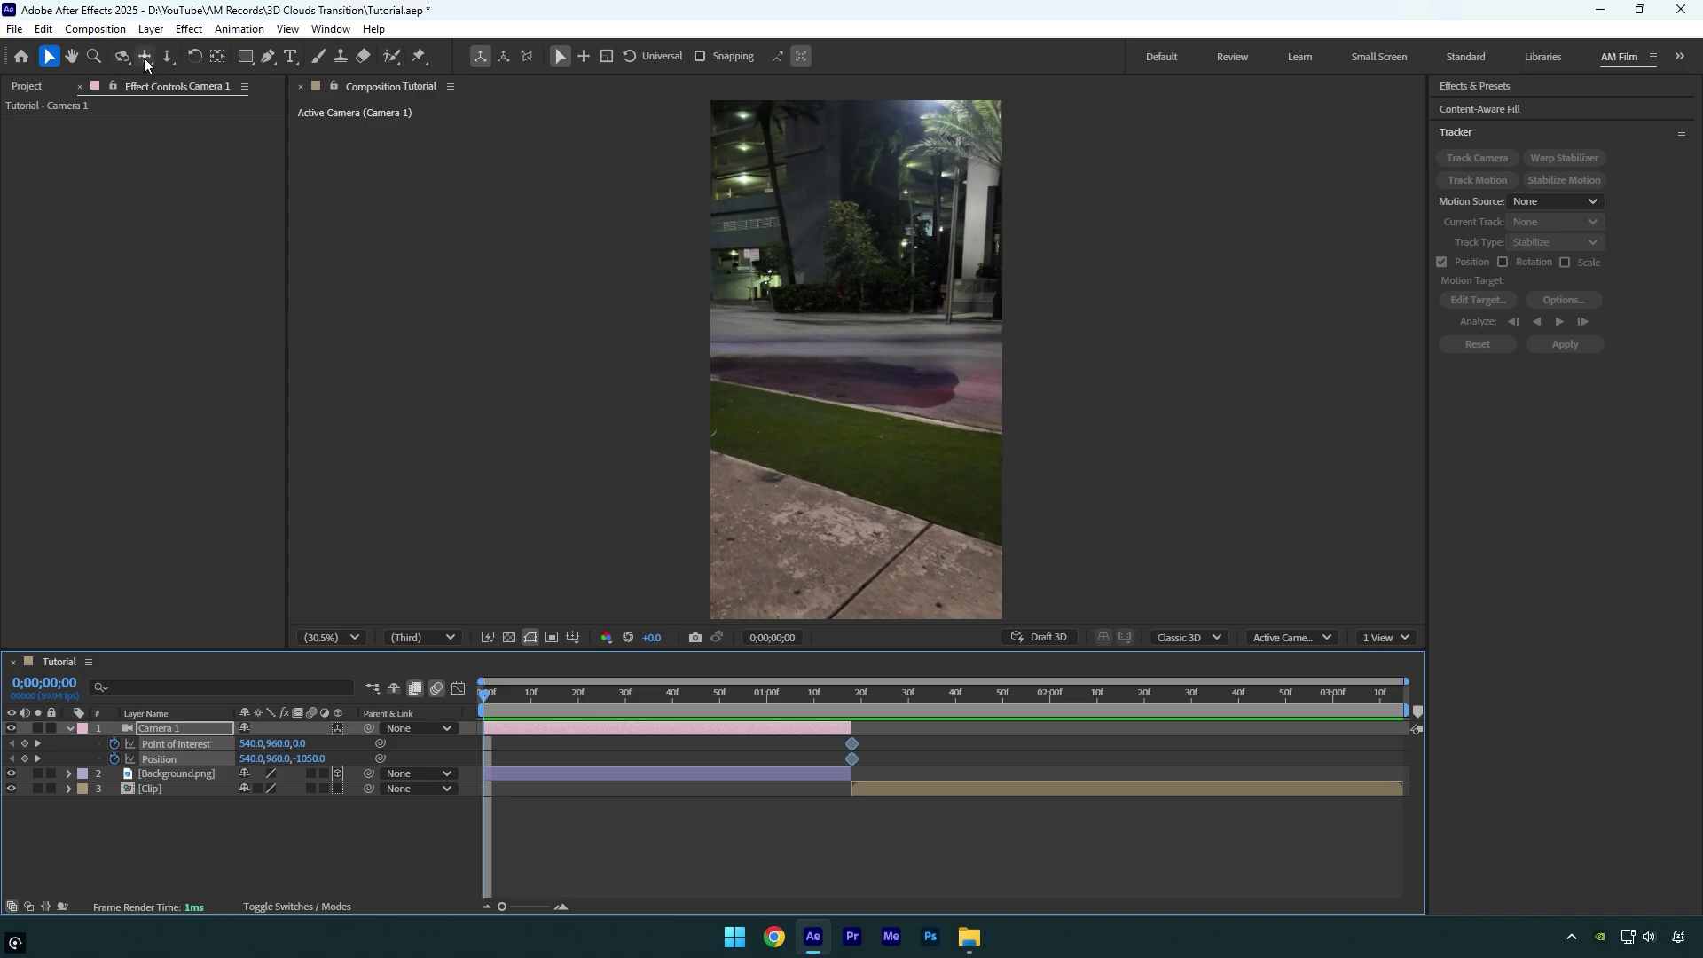
Pan Camera 1 up at frame 0 so the scene starts out of view (Y -965.7).
{"action": "left_click", "coordinate": [145, 57]}
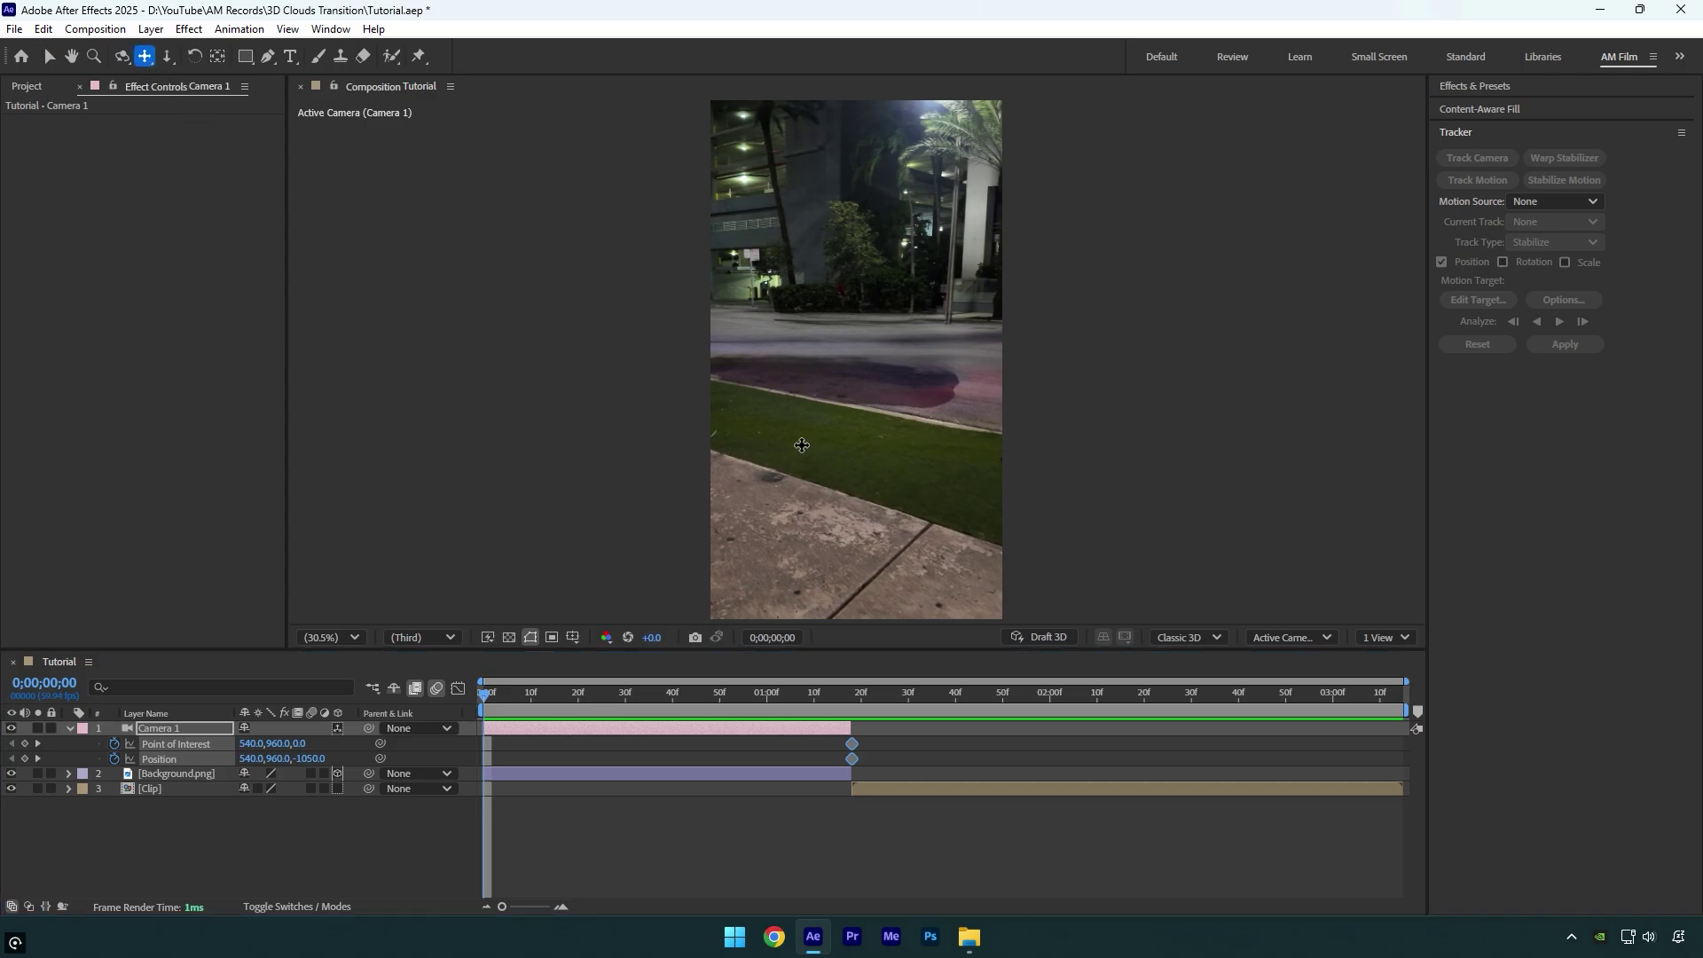
{"action": "key", "text": "comma"}
{"action": "key", "text": "comma"}
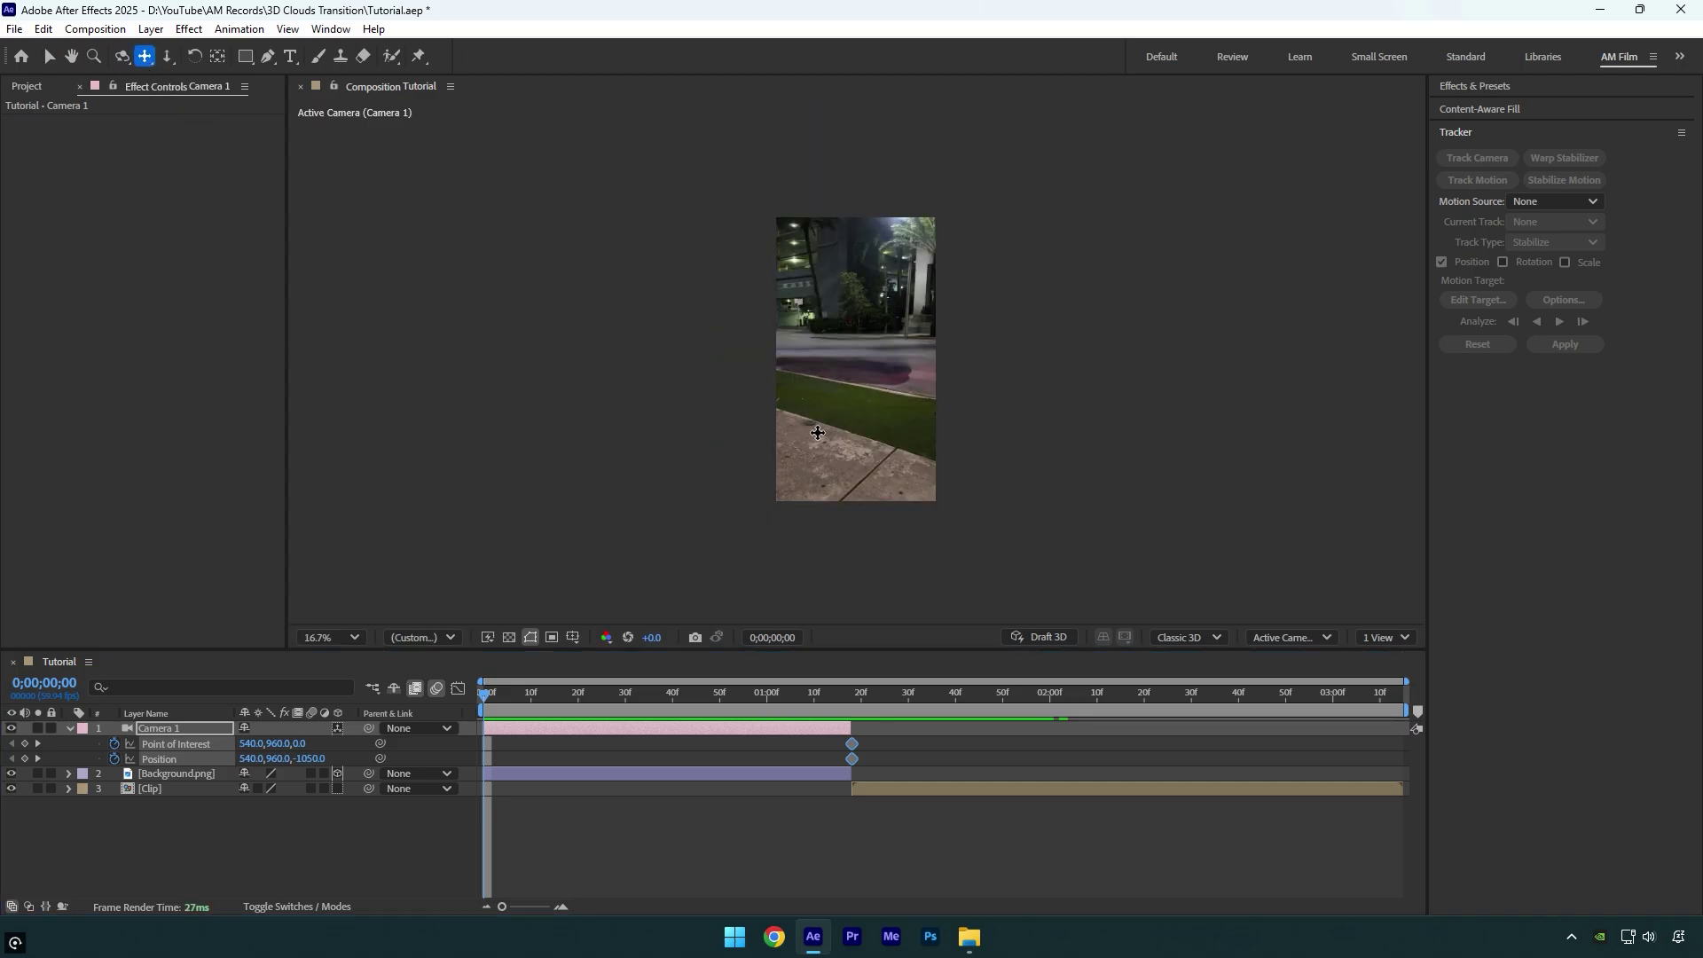
{"action": "left_click_drag", "start_coordinate": [834, 349], "coordinate": [846, 630]}
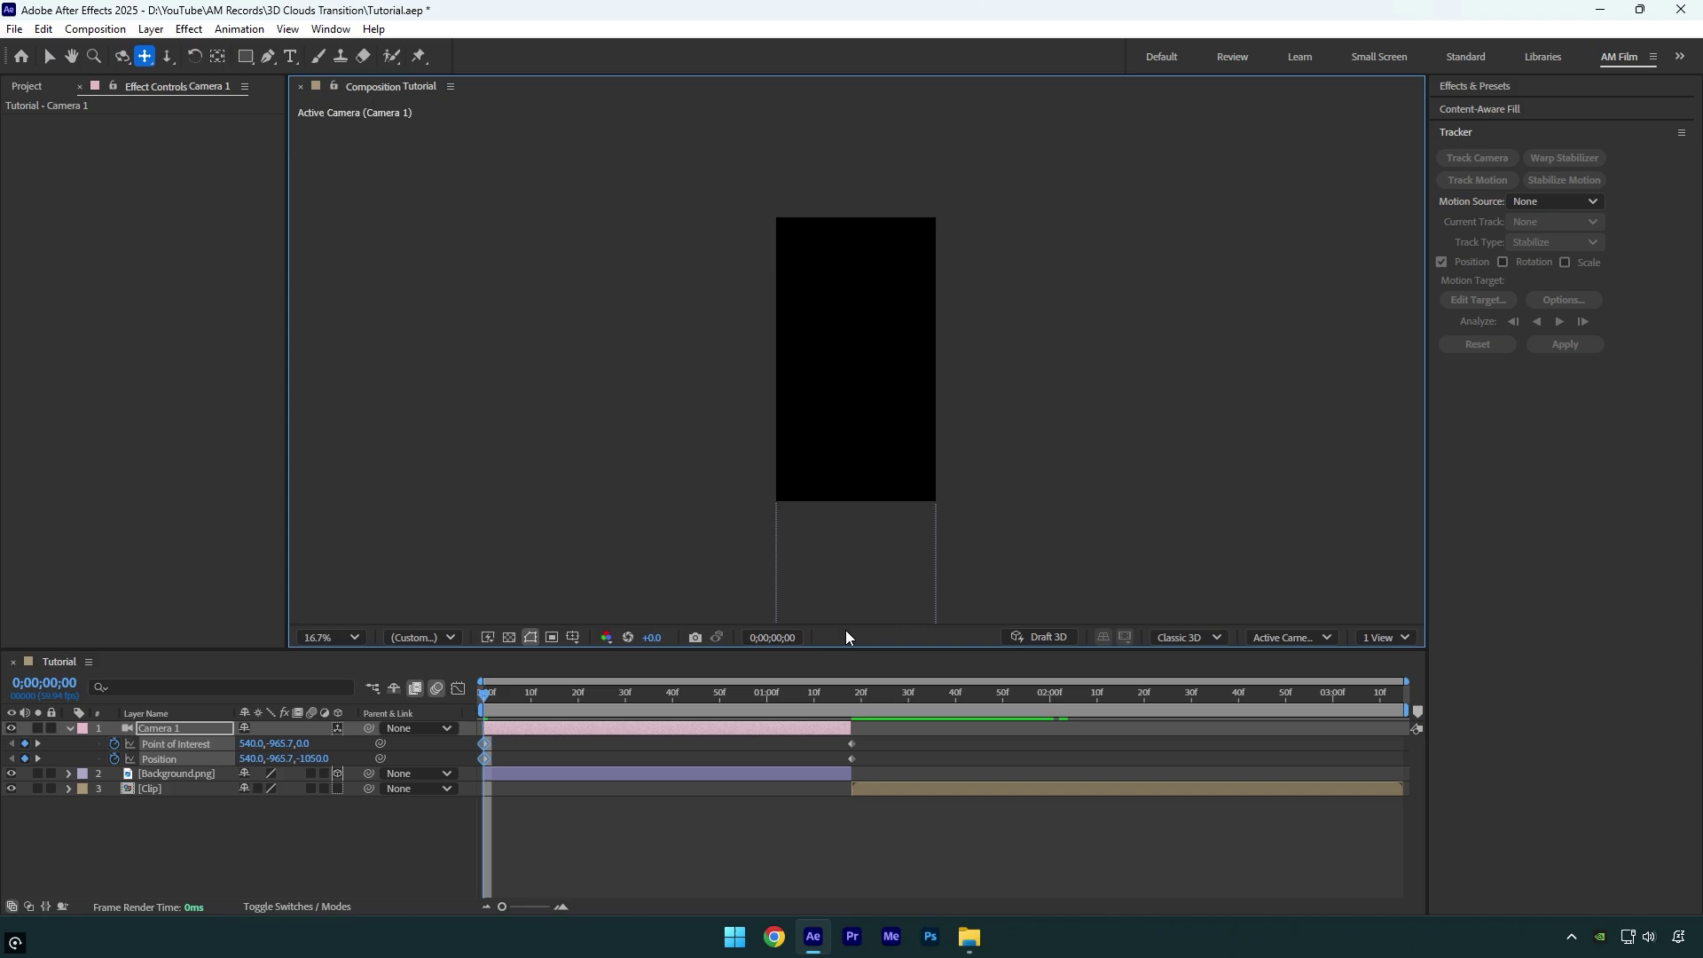
Preview the camera move and set viewer magnification to Fit up to 100%.
{"action": "key", "text": "space"}
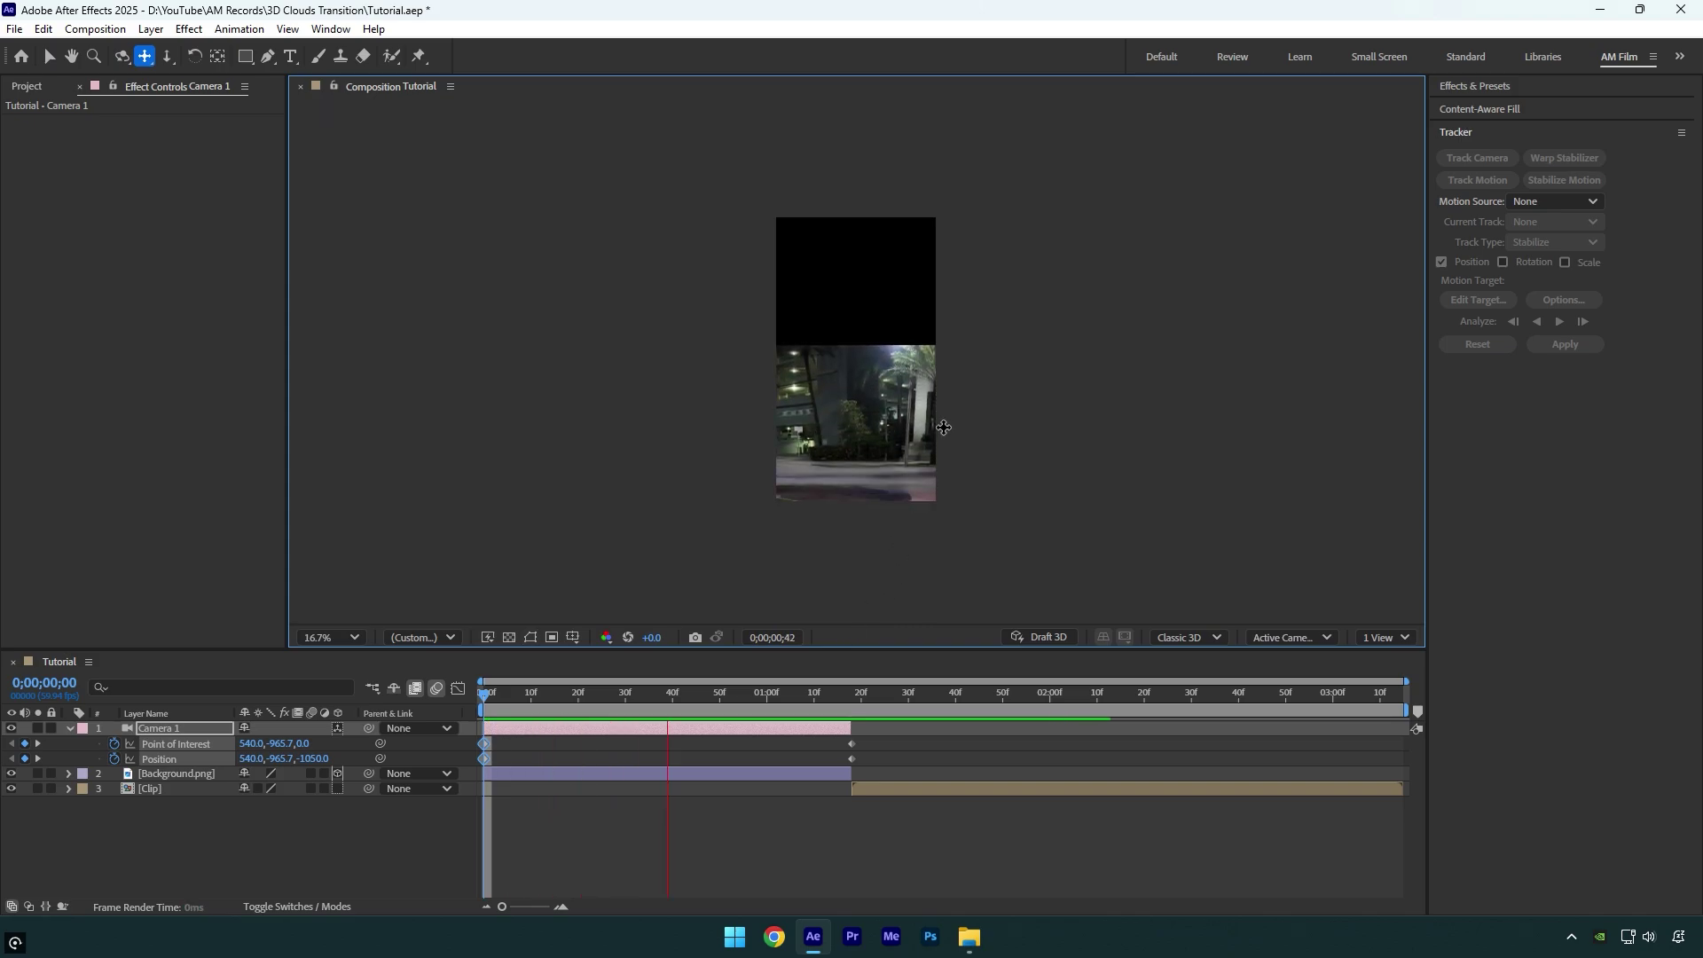
{"action": "left_click", "coordinate": [480, 664]}
{"action": "key", "text": "v"}
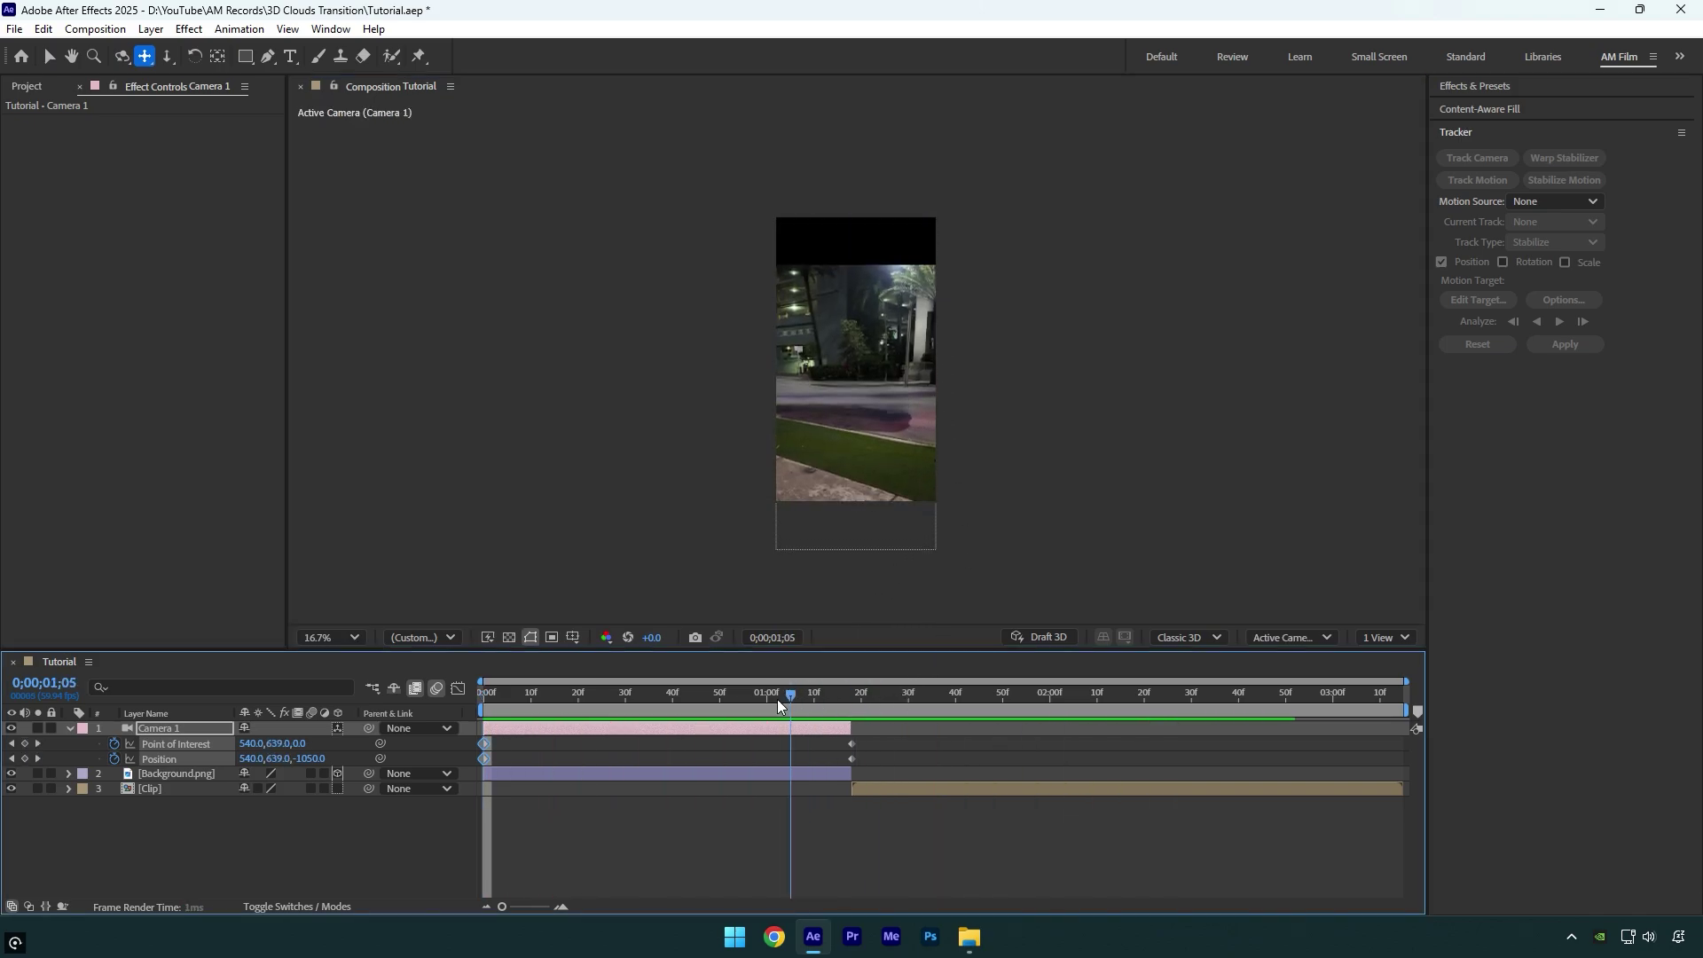
{"action": "left_click", "coordinate": [333, 637]}
{"action": "left_click", "coordinate": [373, 306]}
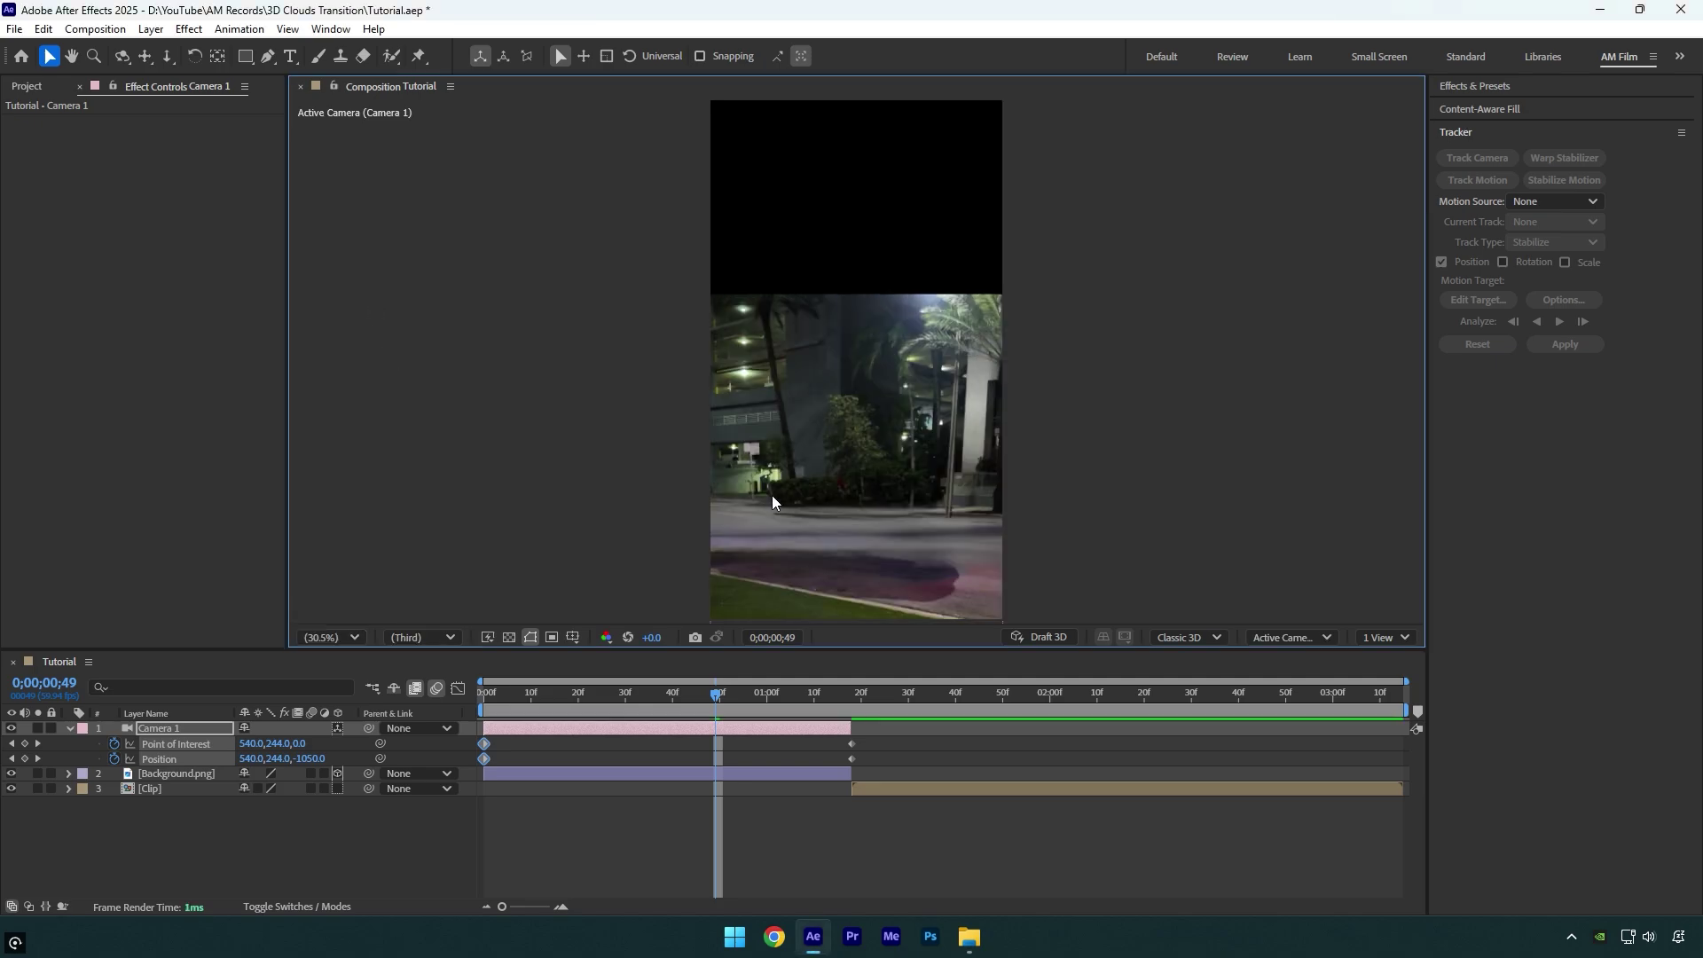
Apply Motion Tile to Background.png with Mirror Edges and Output Height 320, then check frame 0.
{"action": "left_click", "coordinate": [743, 768]}
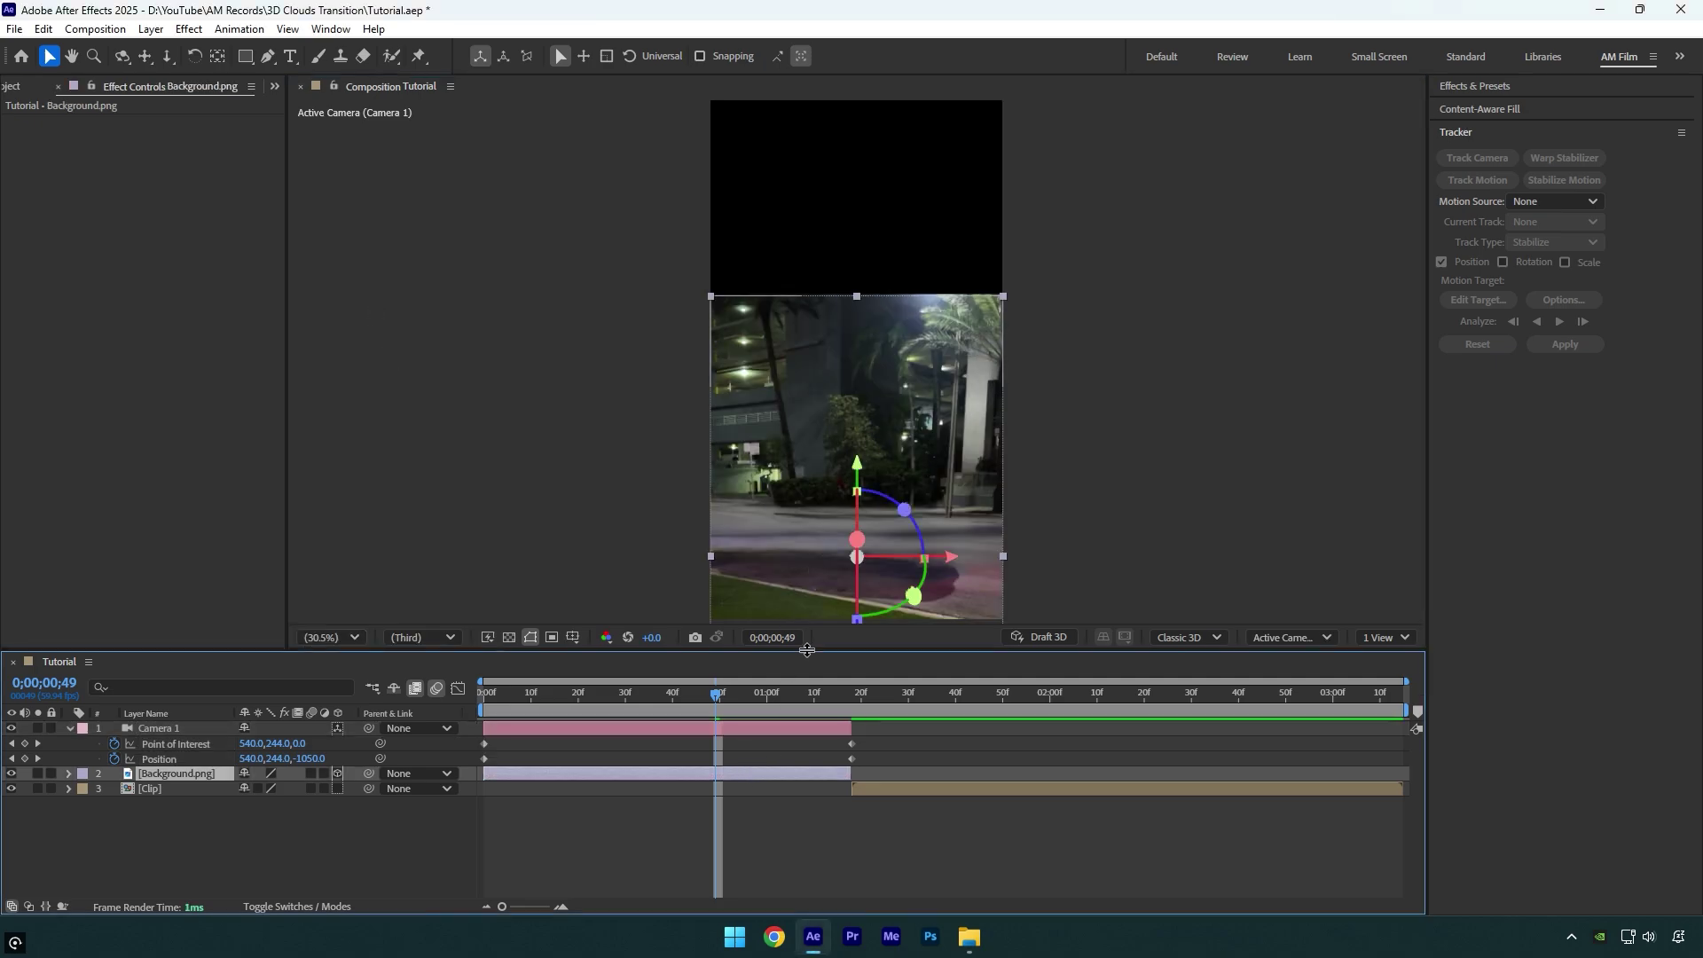
{"action": "key", "text": "ctrl+space"}
{"action": "type", "text": "motion"}
{"action": "key", "text": "Return"}
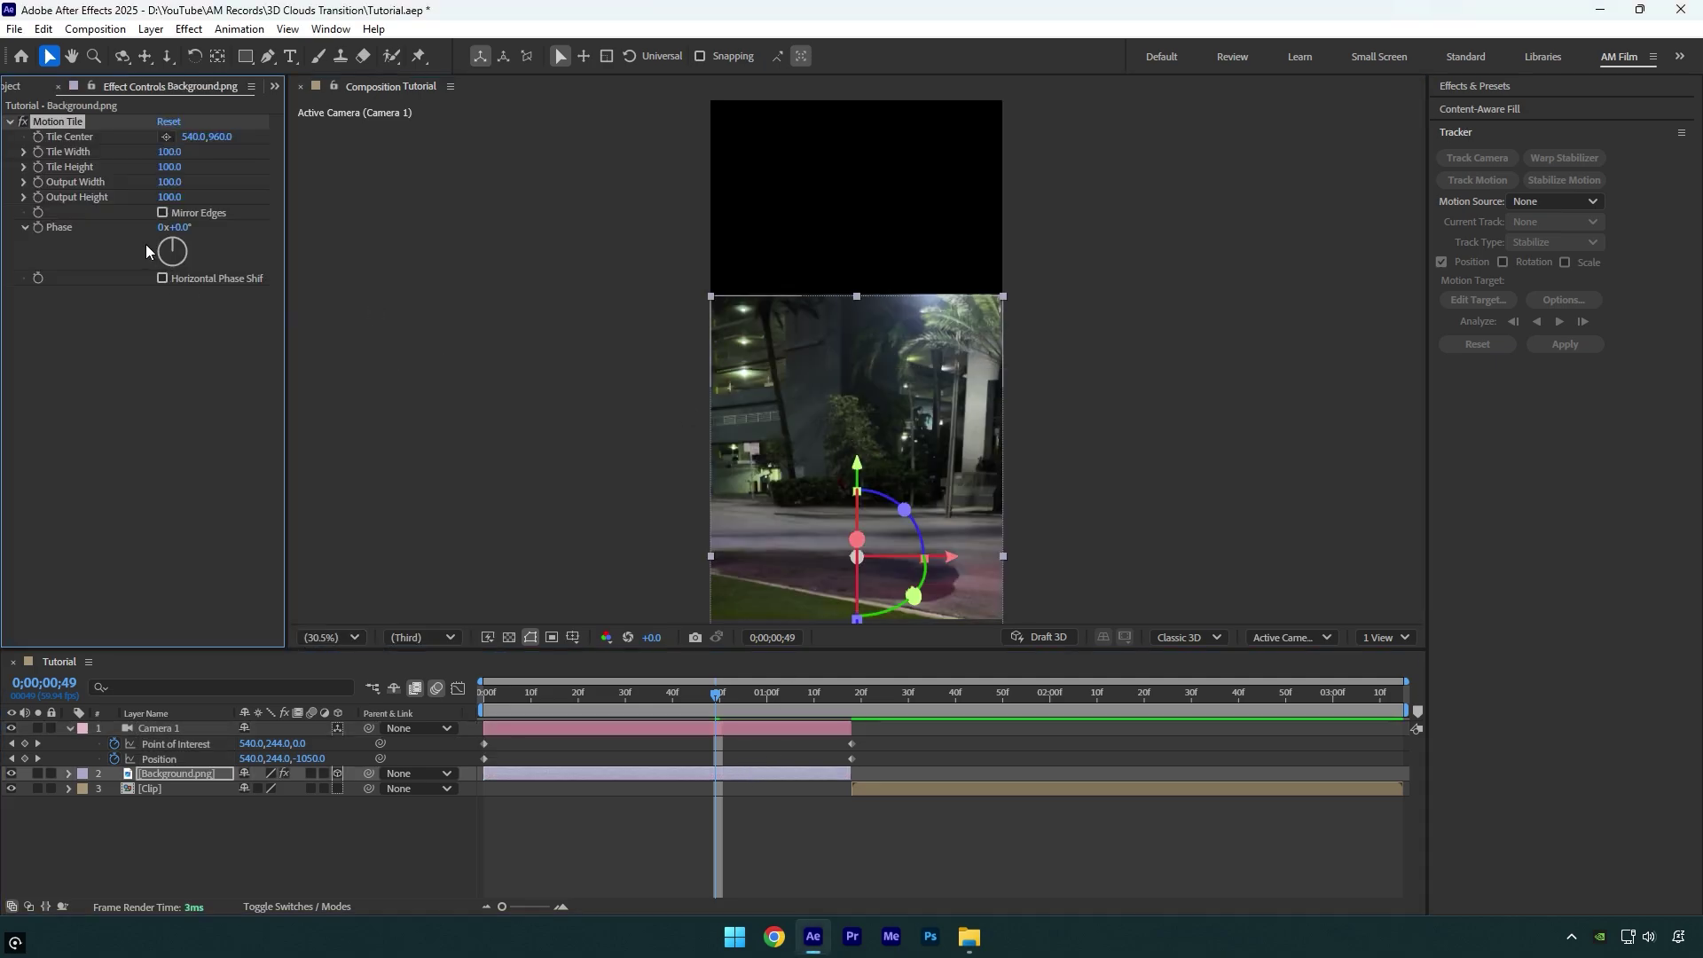
{"action": "left_click", "coordinate": [163, 213]}
{"action": "left_click", "coordinate": [169, 197]}
{"action": "type", "text": "300"}
{"action": "key", "text": "Return"}
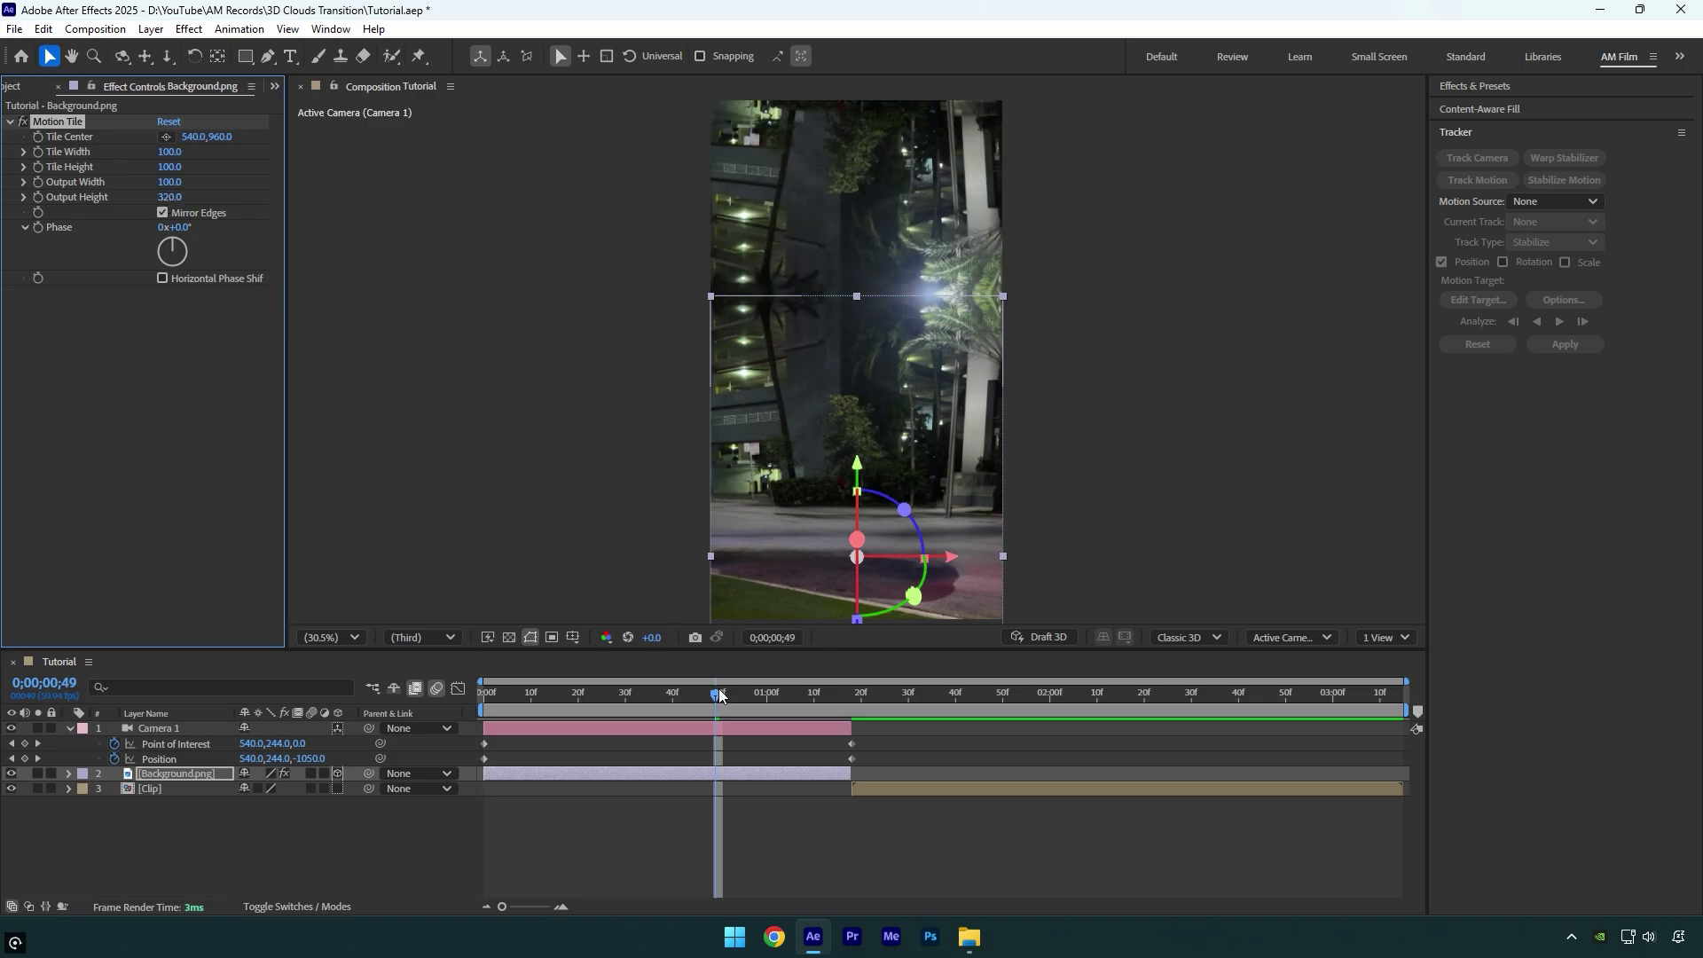
{"action": "left_click_drag", "start_coordinate": [719, 693], "coordinate": [499, 695]}
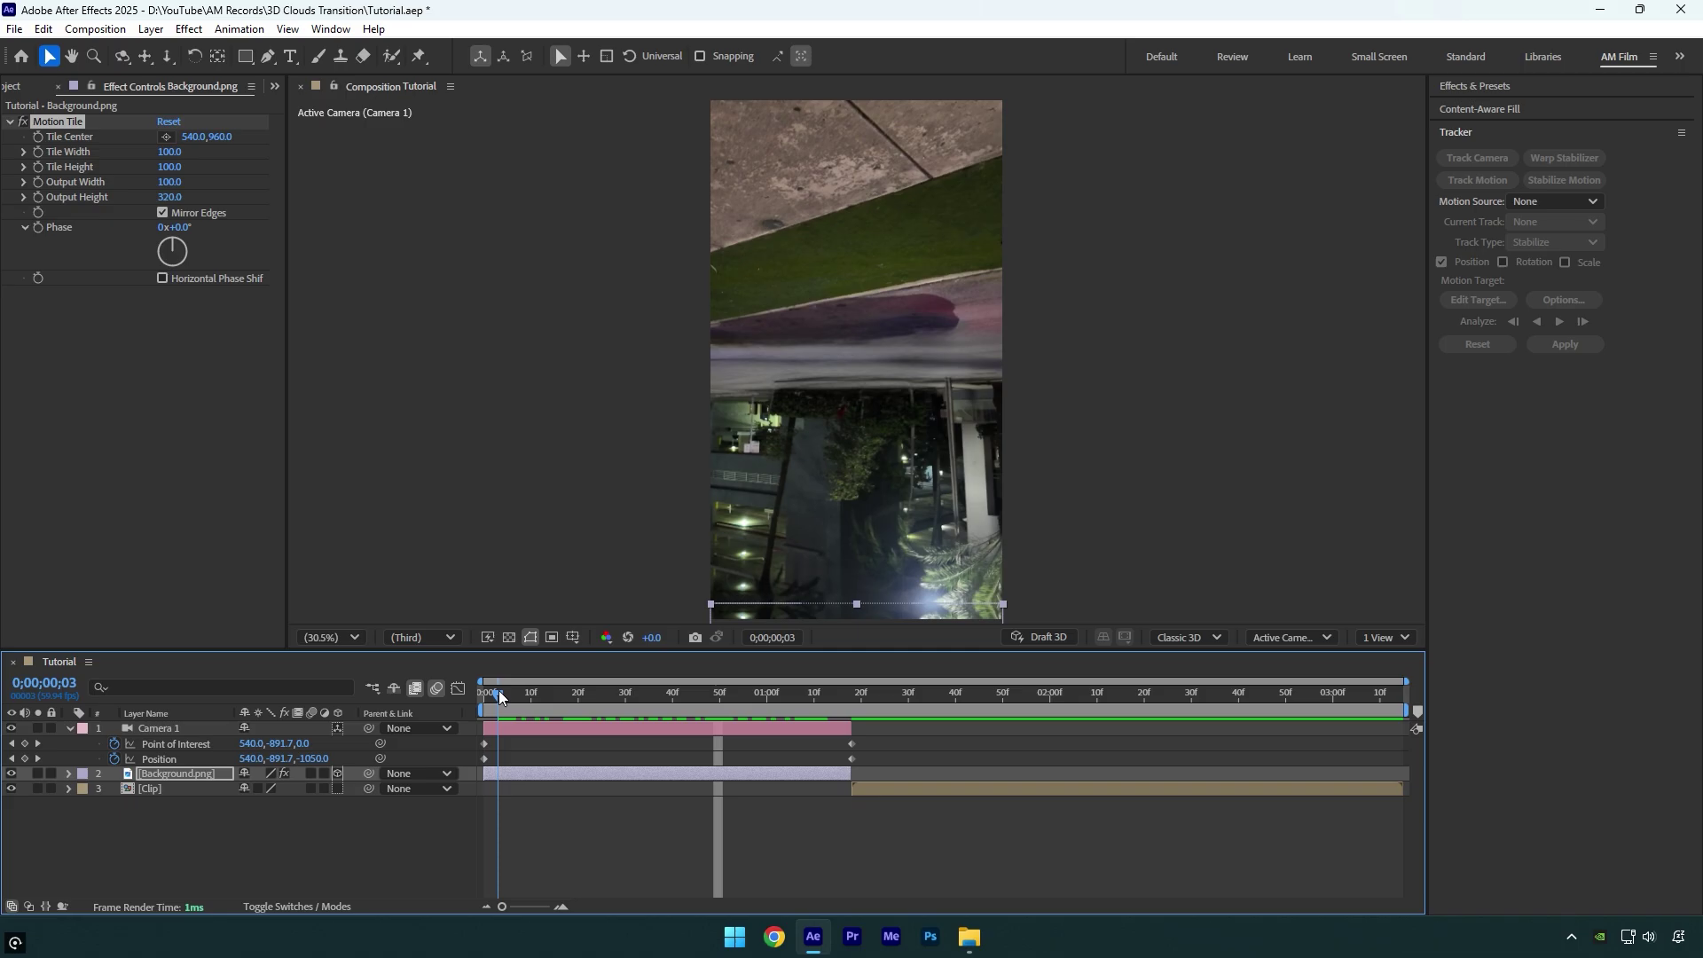
{"action": "left_click_drag", "start_coordinate": [499, 697], "coordinate": [484, 694]}
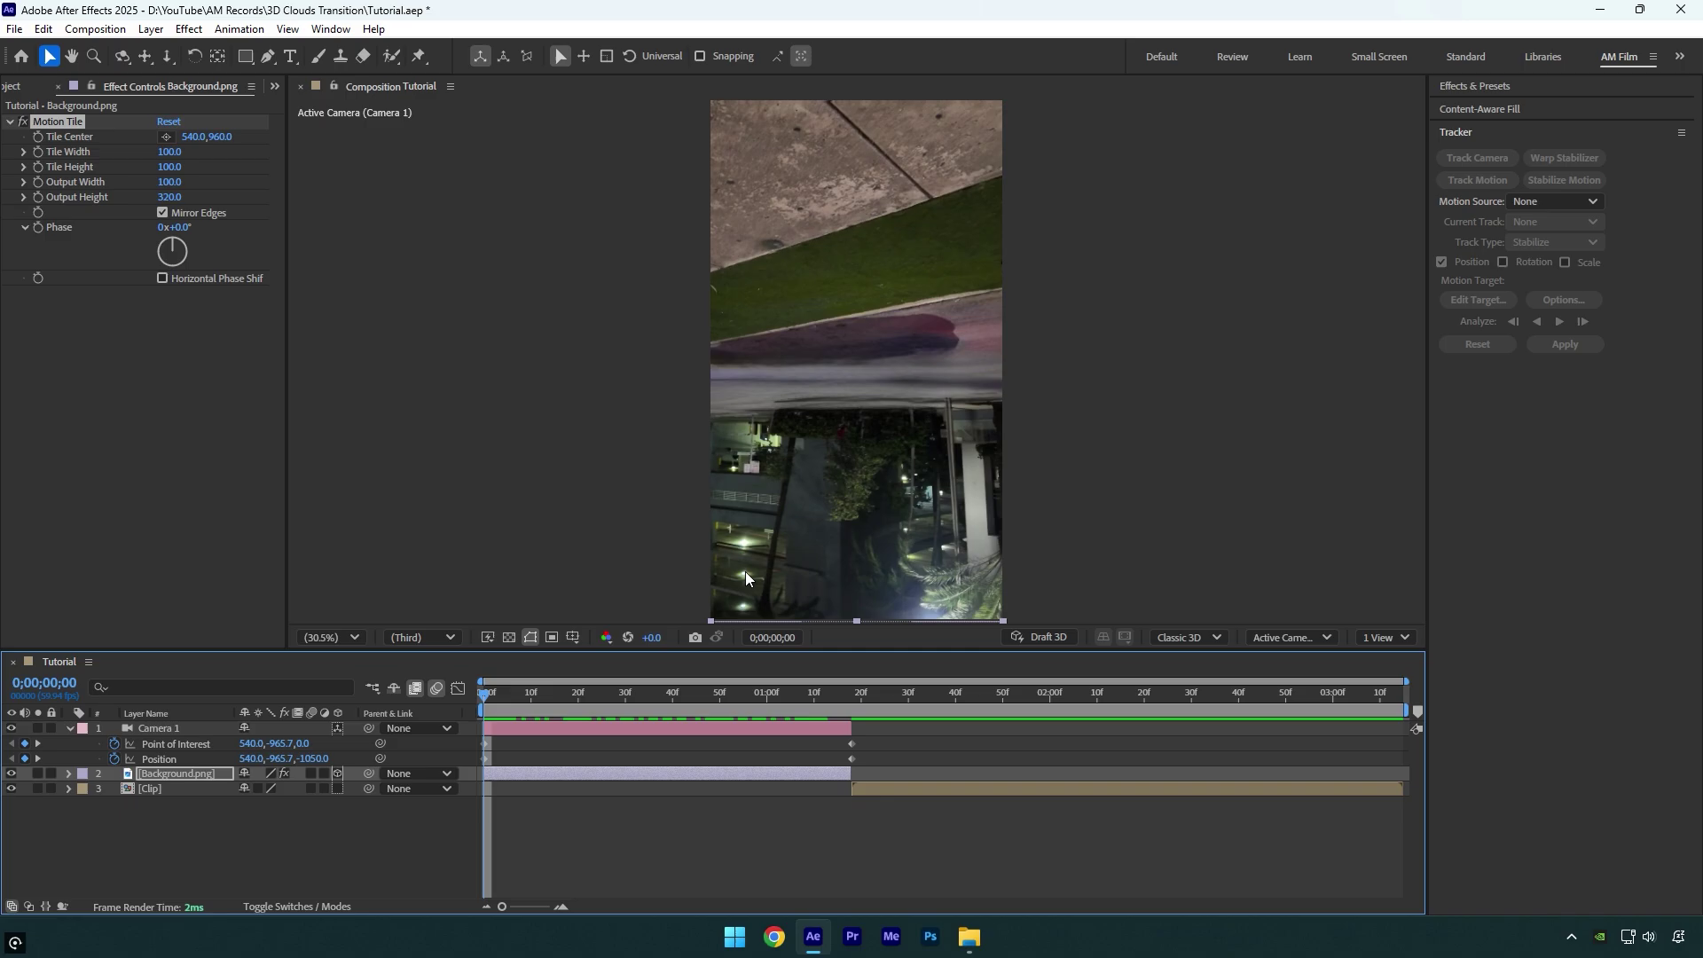
Apply Directional Blur to Background.png with Blur Length 100 keyframed on the first frame.
{"action": "key", "text": "ctrl+space"}
{"action": "type", "text": "dire"}
{"action": "key", "text": "Return"}
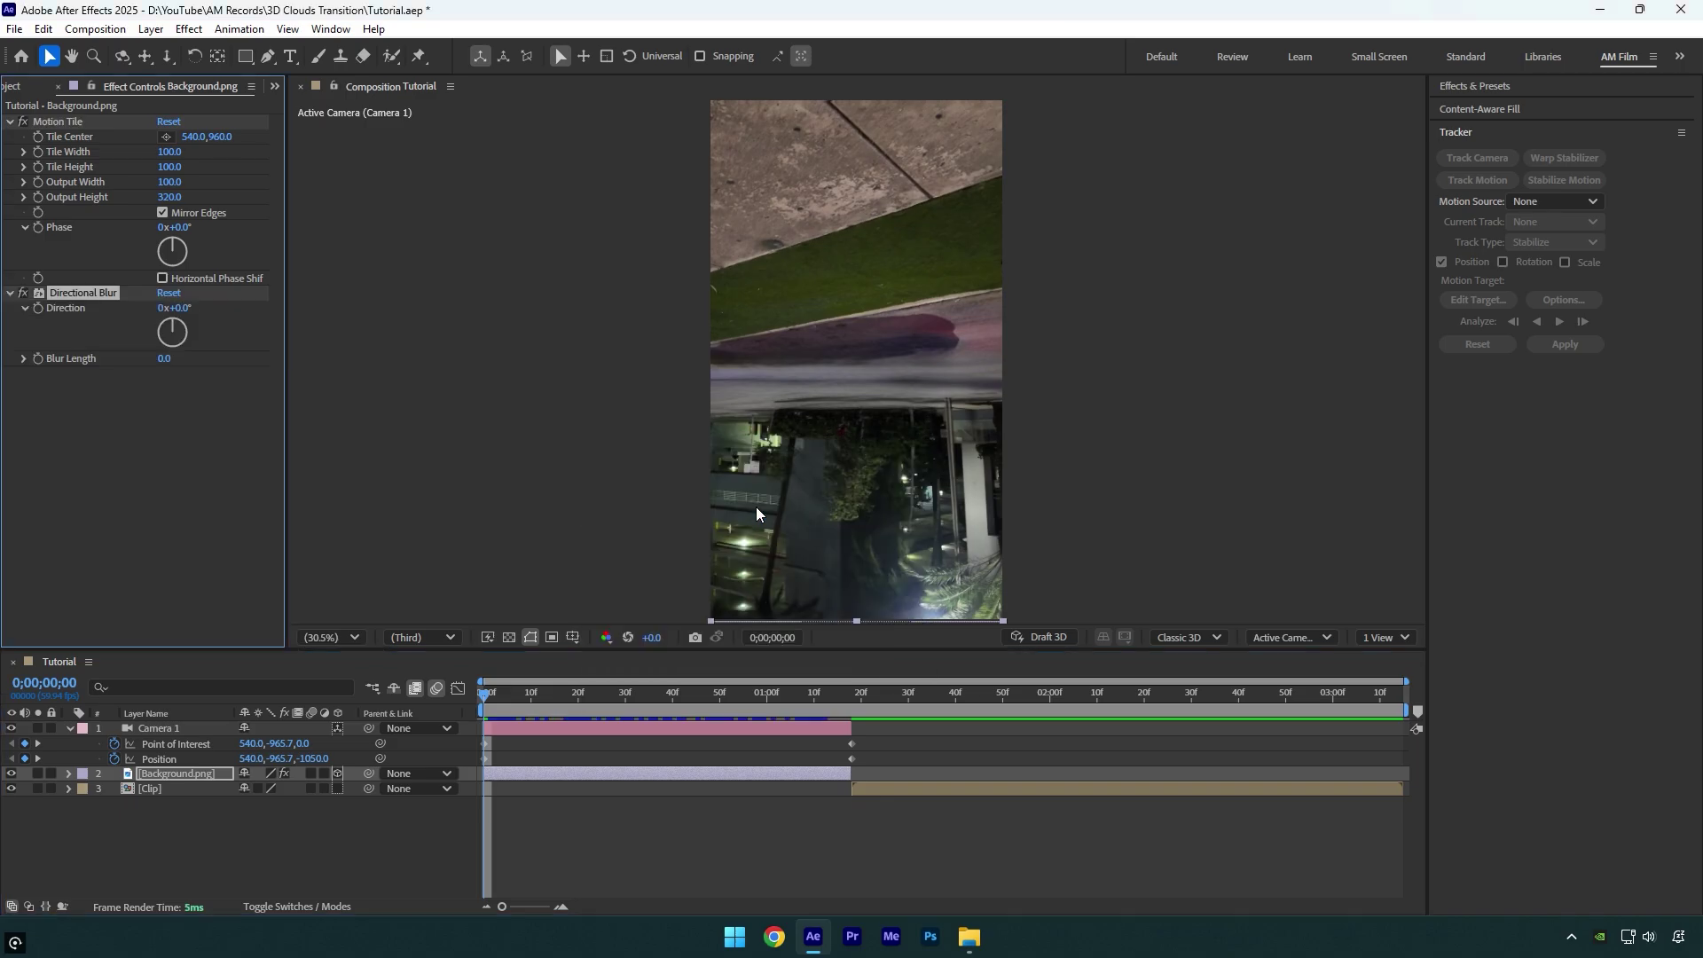
{"action": "left_click_drag", "start_coordinate": [167, 357], "coordinate": [637, 359]}
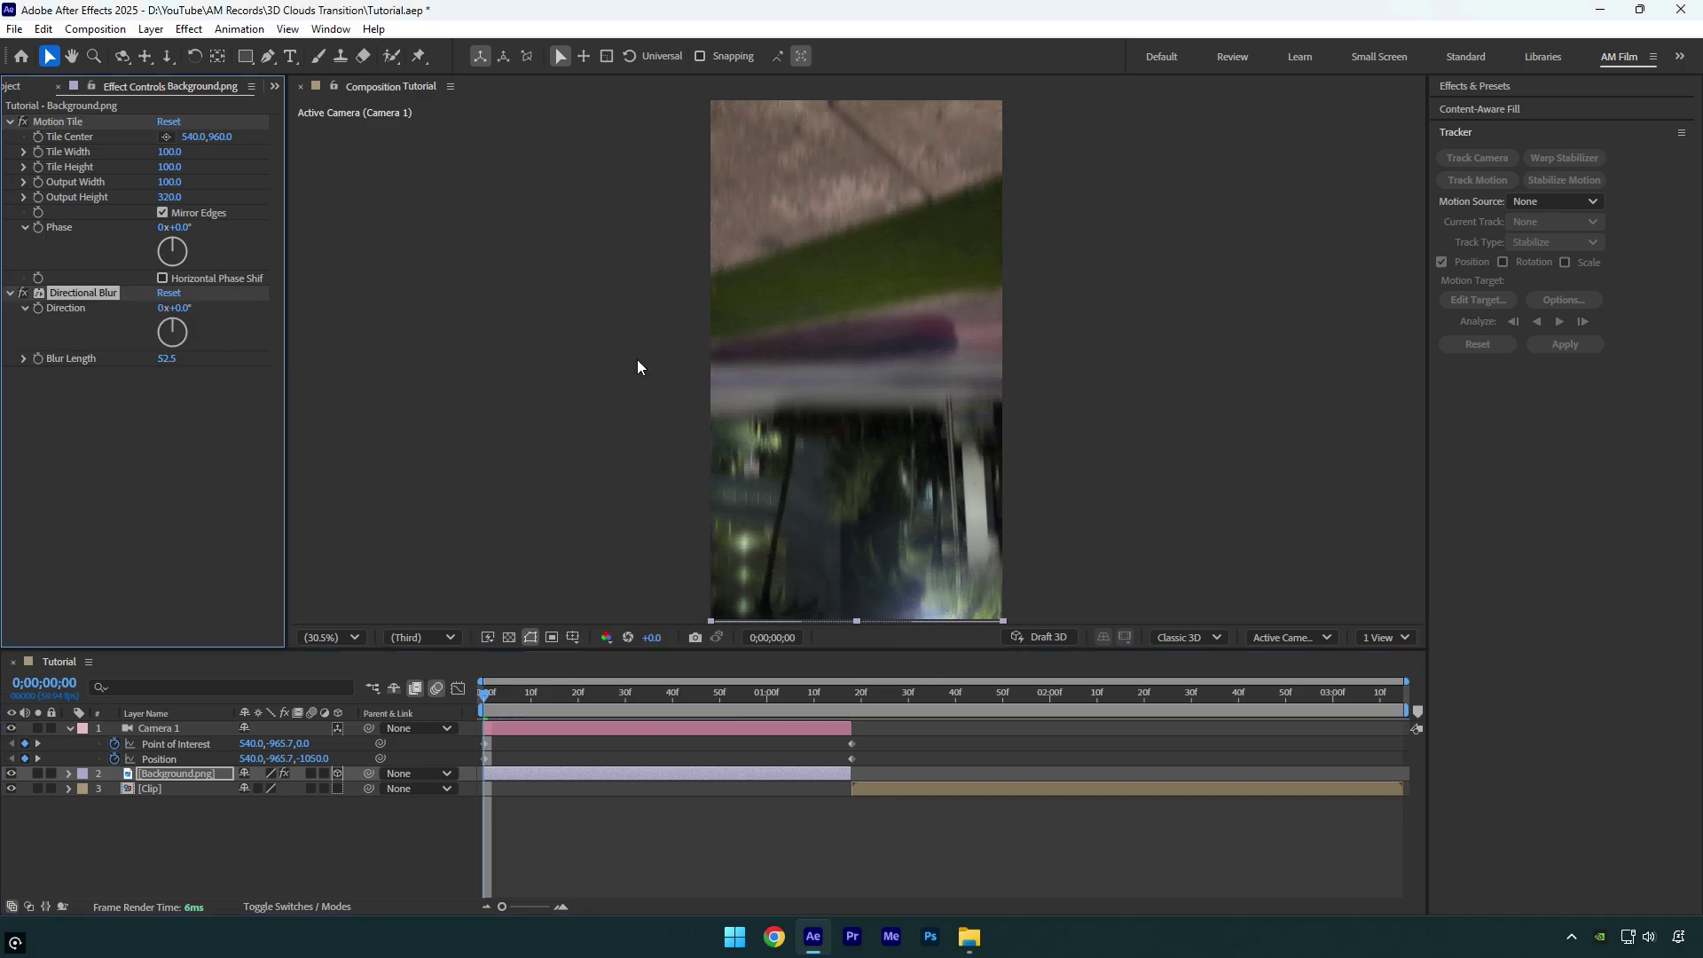
{"action": "left_click", "coordinate": [172, 358]}
{"action": "type", "text": "60"}
{"action": "key", "text": "Return"}
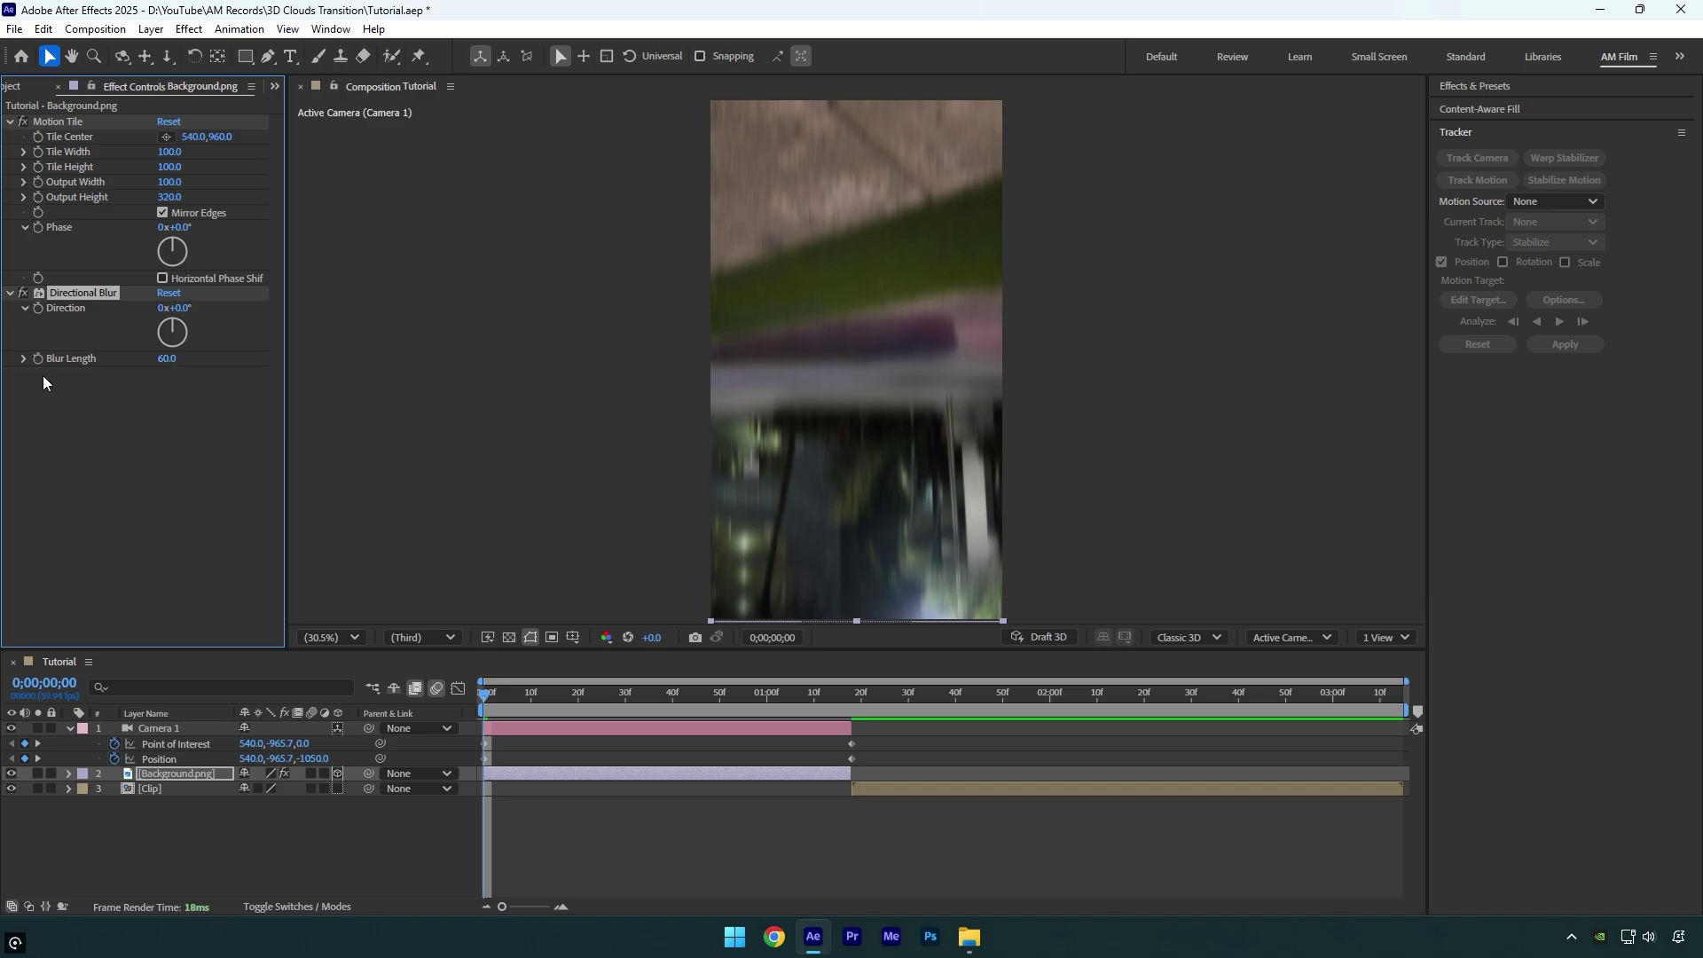
Set Blur Length to 0 at 0;00;01;01 and preview from the start.
{"action": "left_click_drag", "start_coordinate": [502, 699], "coordinate": [758, 692]}
{"action": "left_click", "coordinate": [168, 358]}
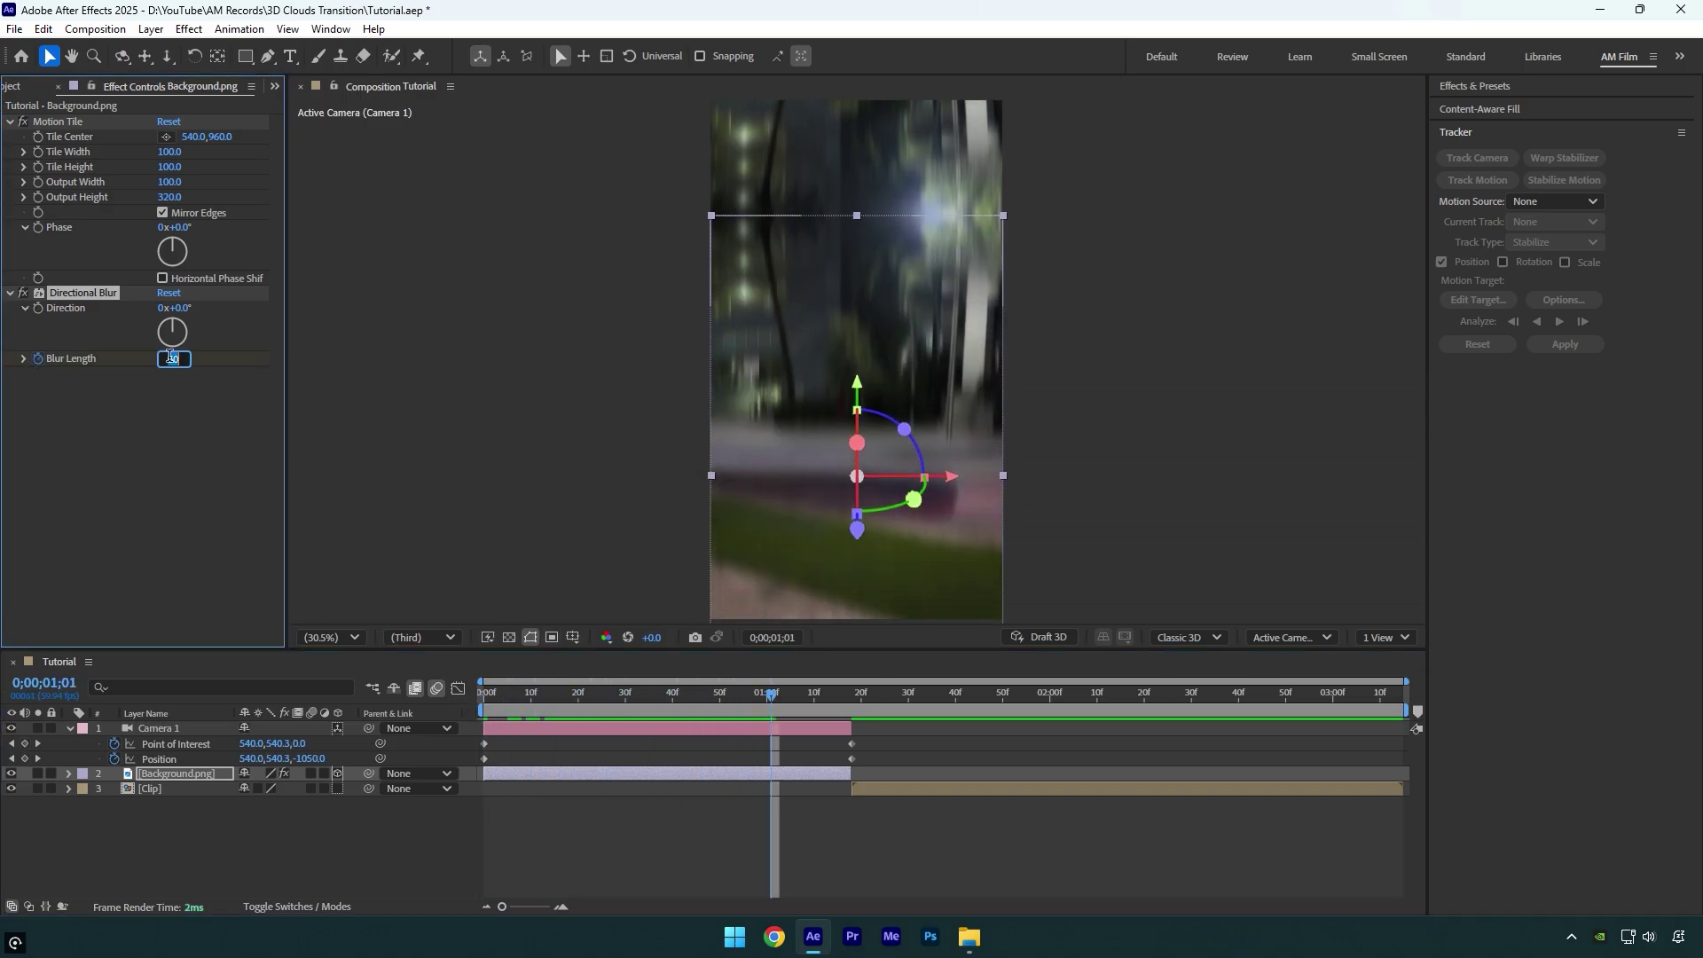
{"action": "type", "text": "0"}
{"action": "key", "text": "Return"}
{"action": "key", "text": "Home"}
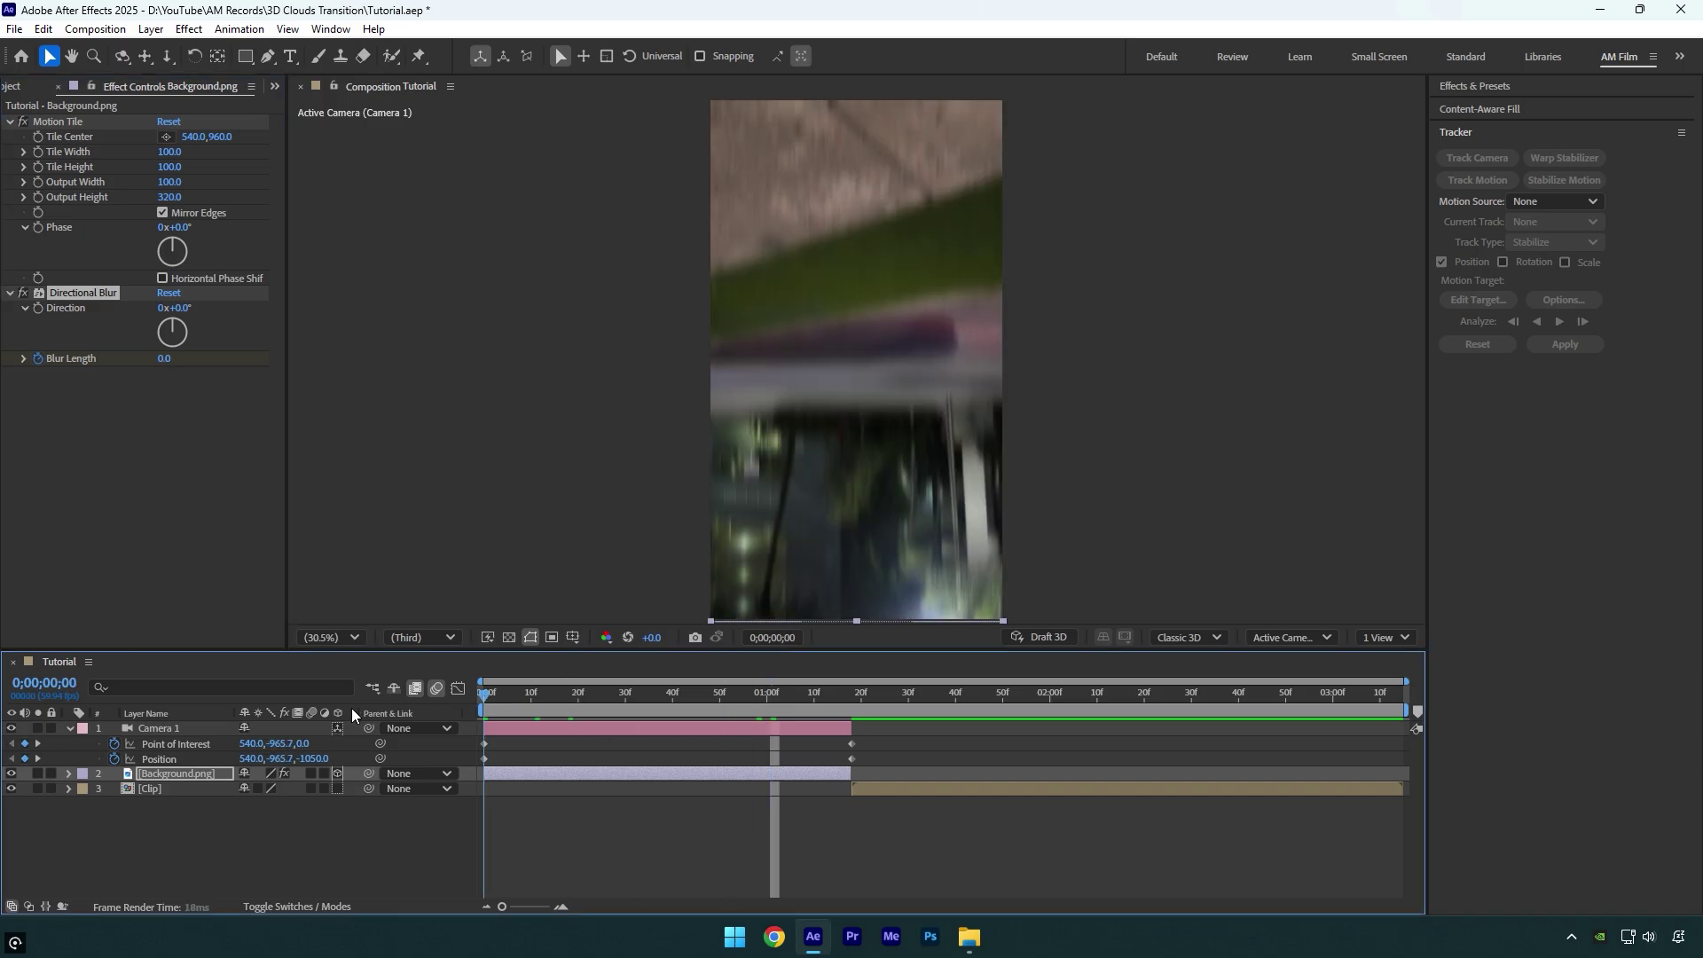
{"action": "key", "text": "space"}
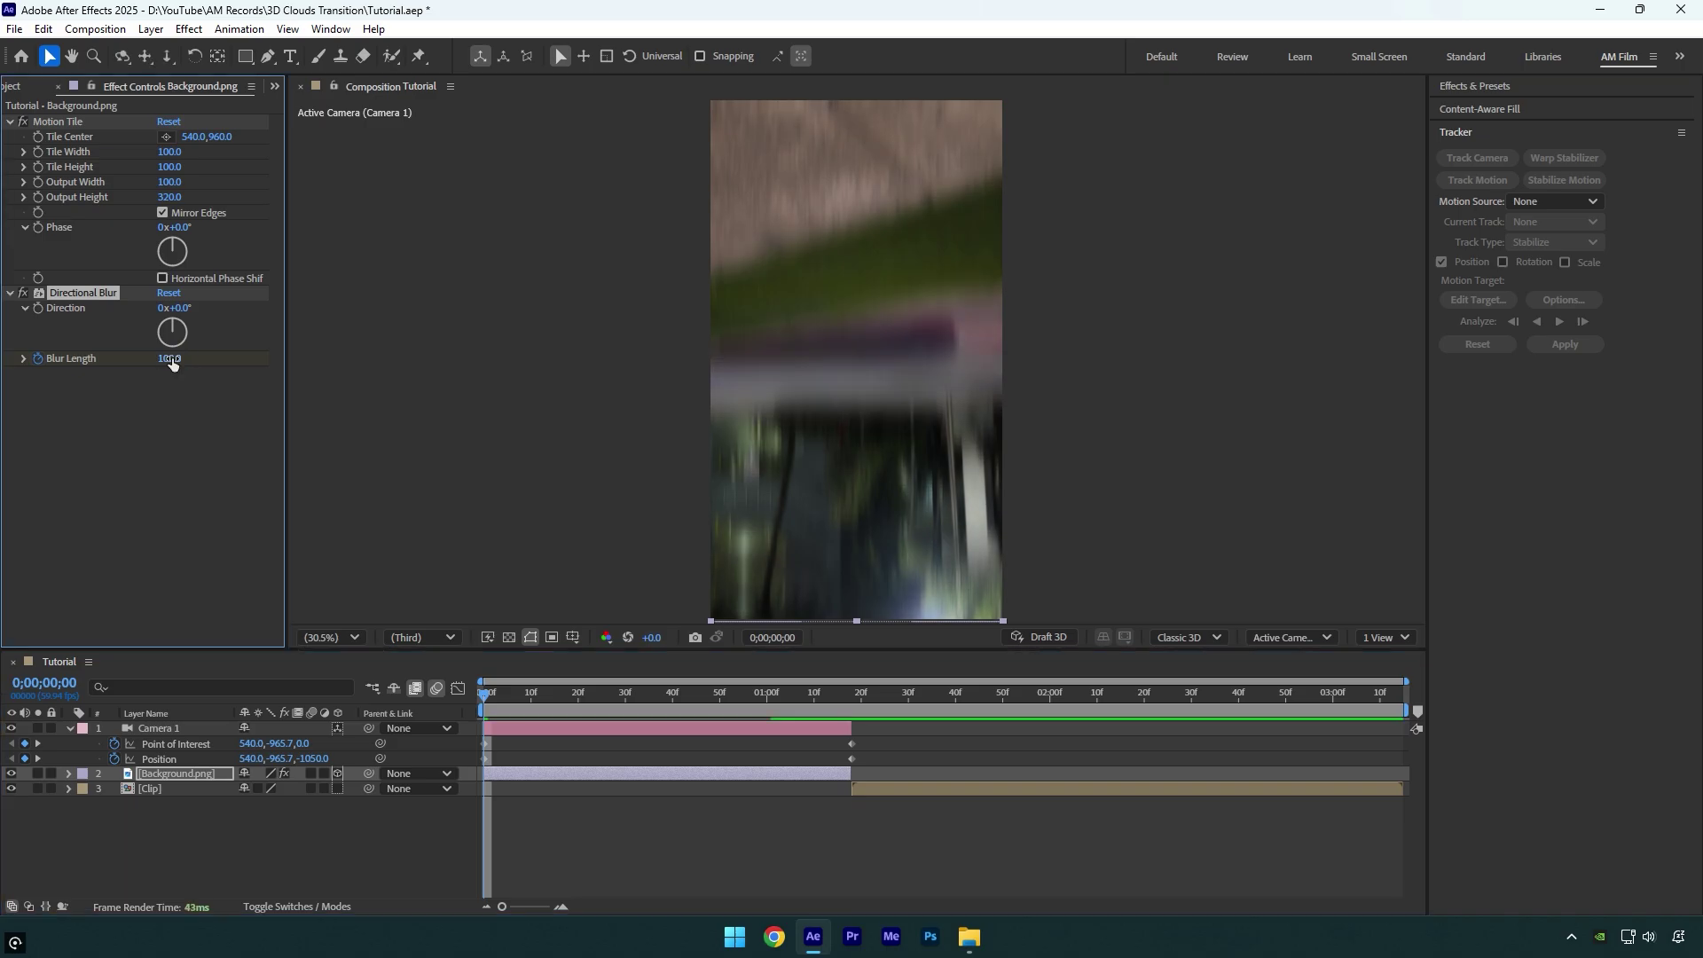
Move the zero Blur Length keyframe slightly later and preview the transition.
{"action": "key", "text": "u"}
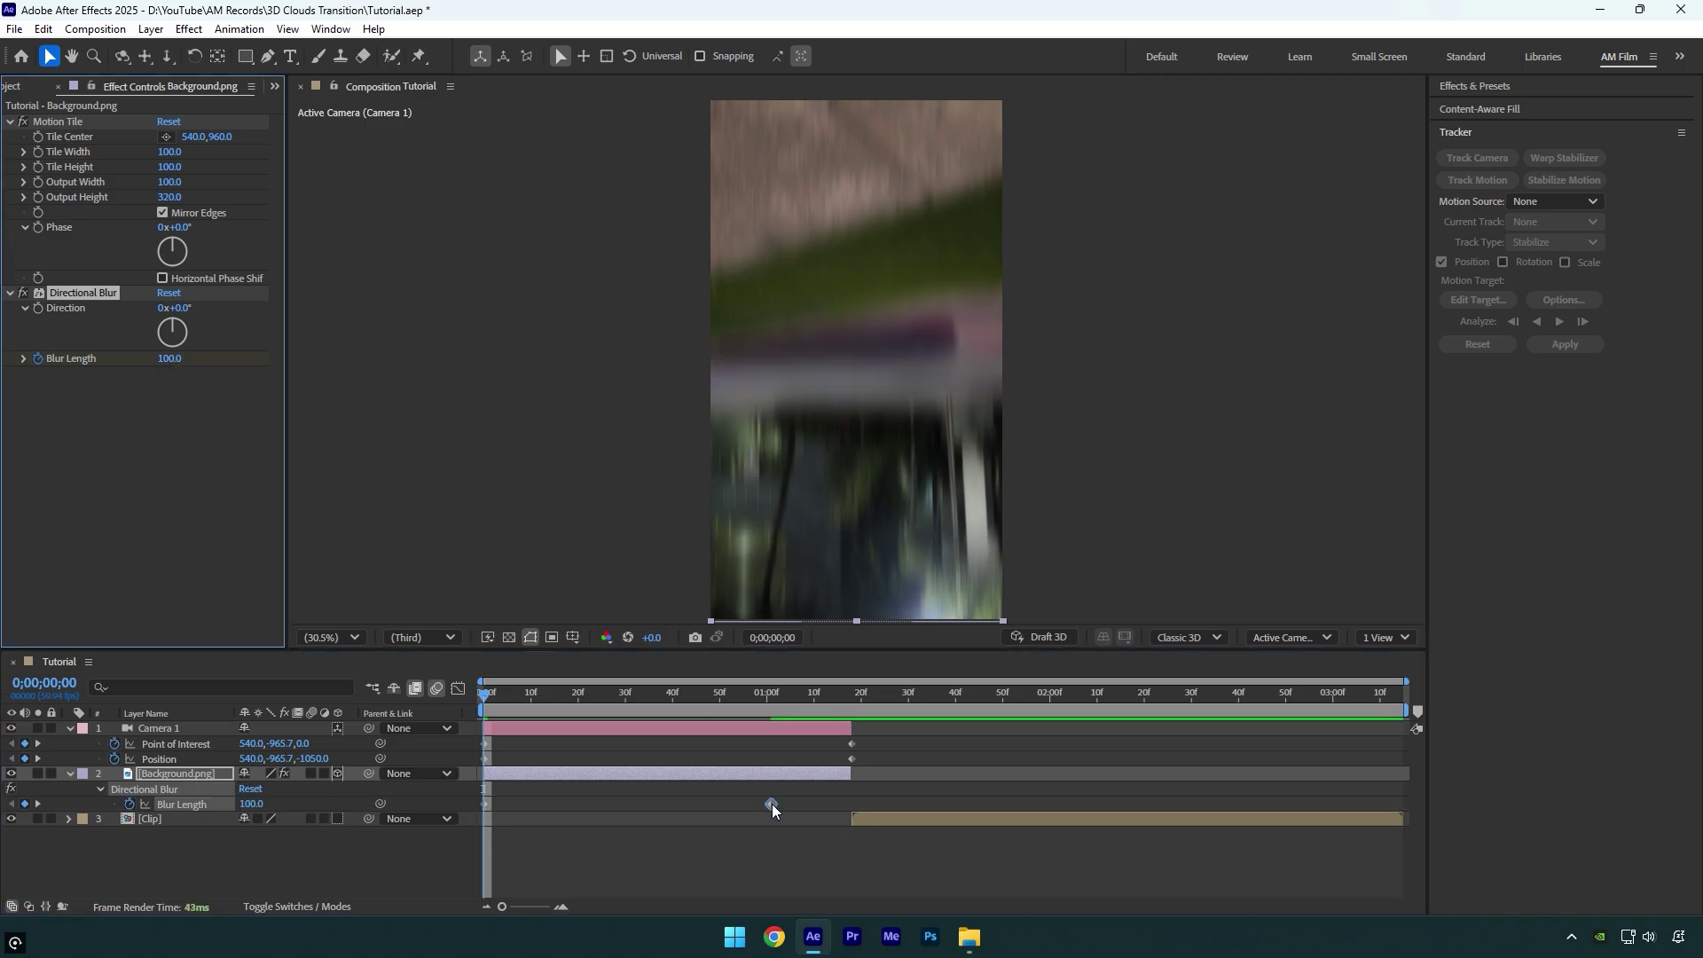
{"action": "left_click_drag", "start_coordinate": [772, 804], "coordinate": [832, 803]}
{"action": "key", "text": "space"}
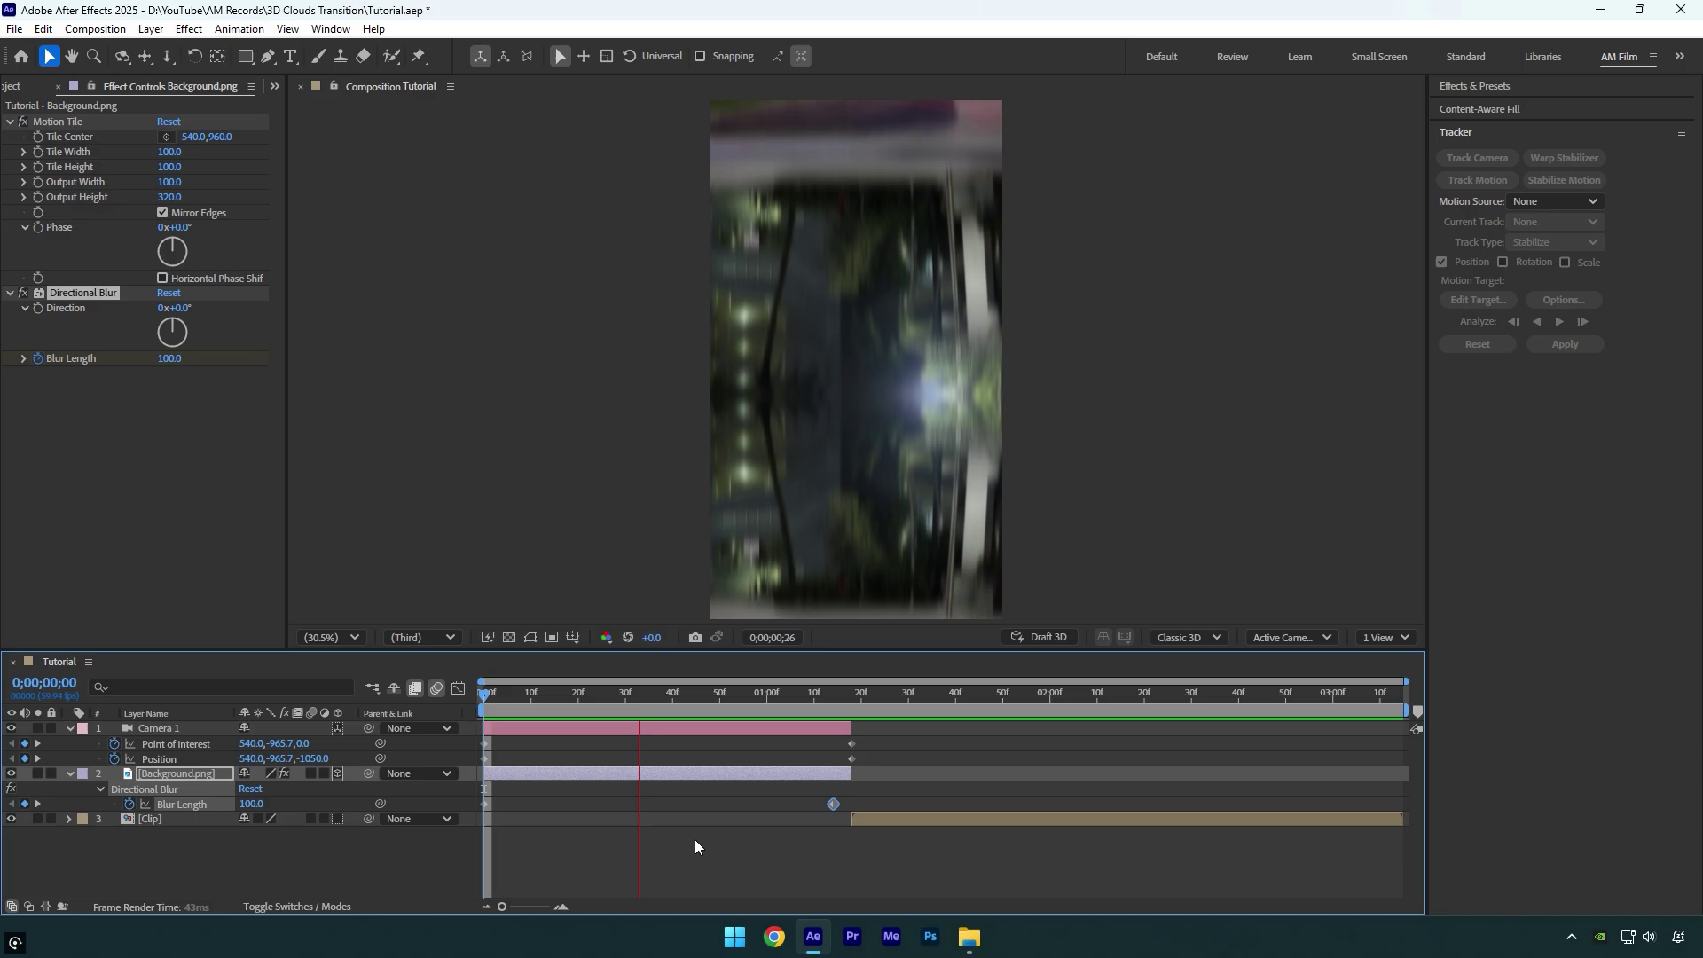
{"action": "key", "text": "space"}
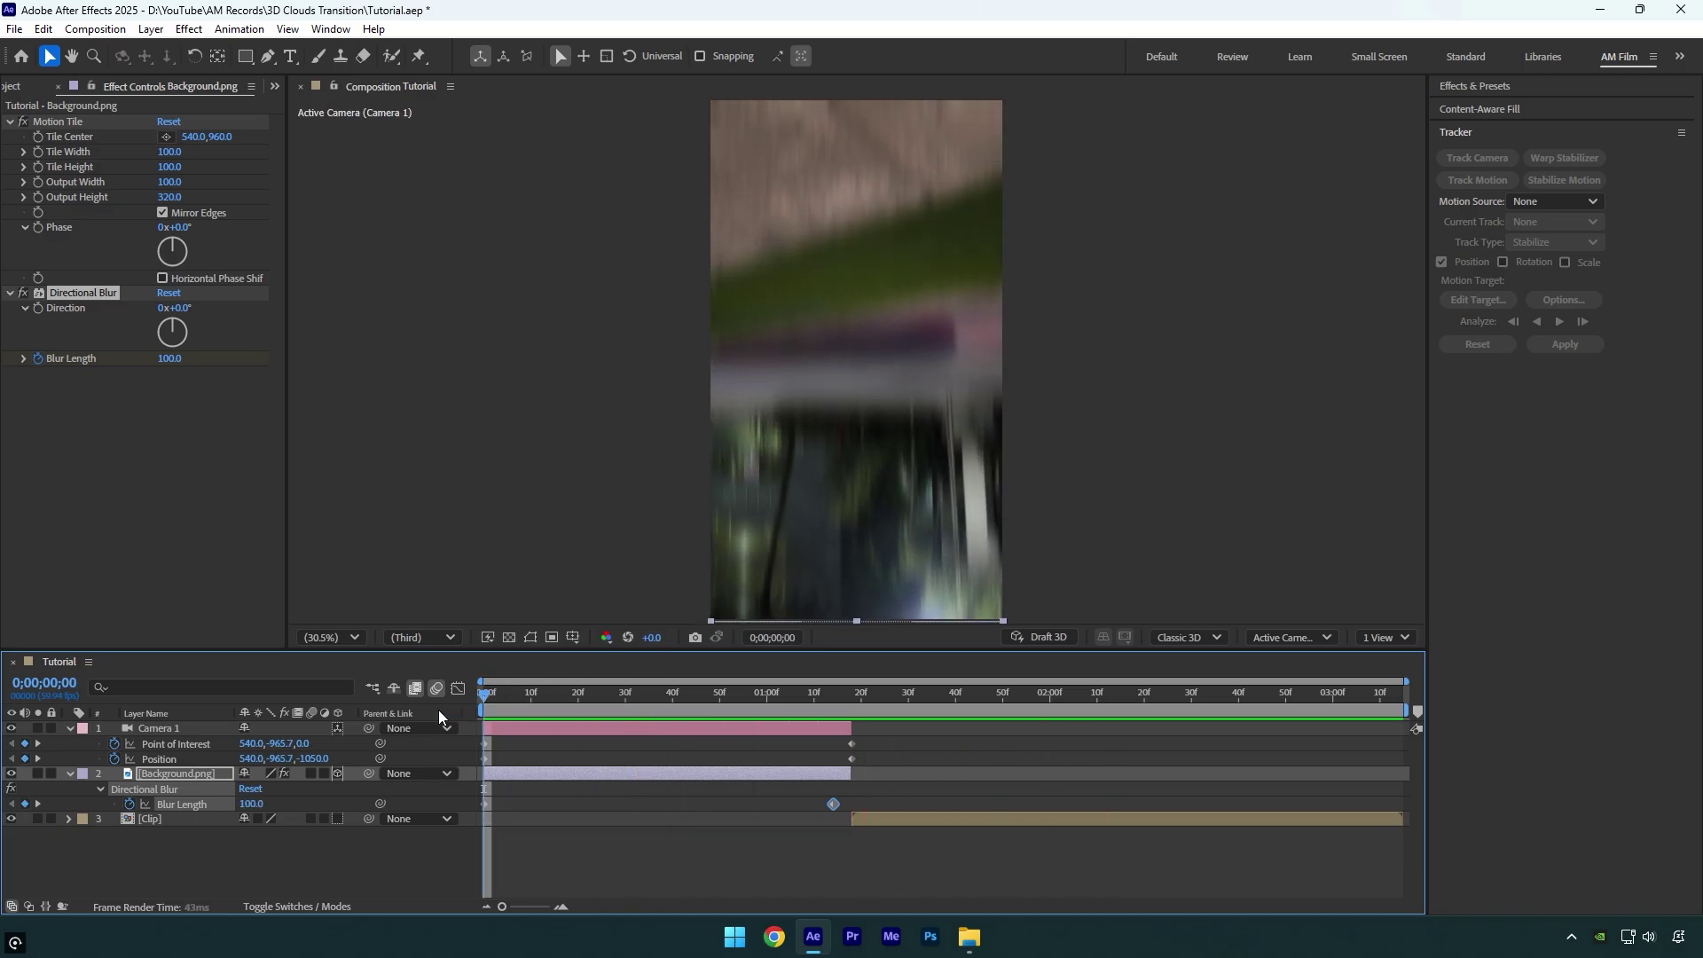
{"action": "key", "text": "u"}
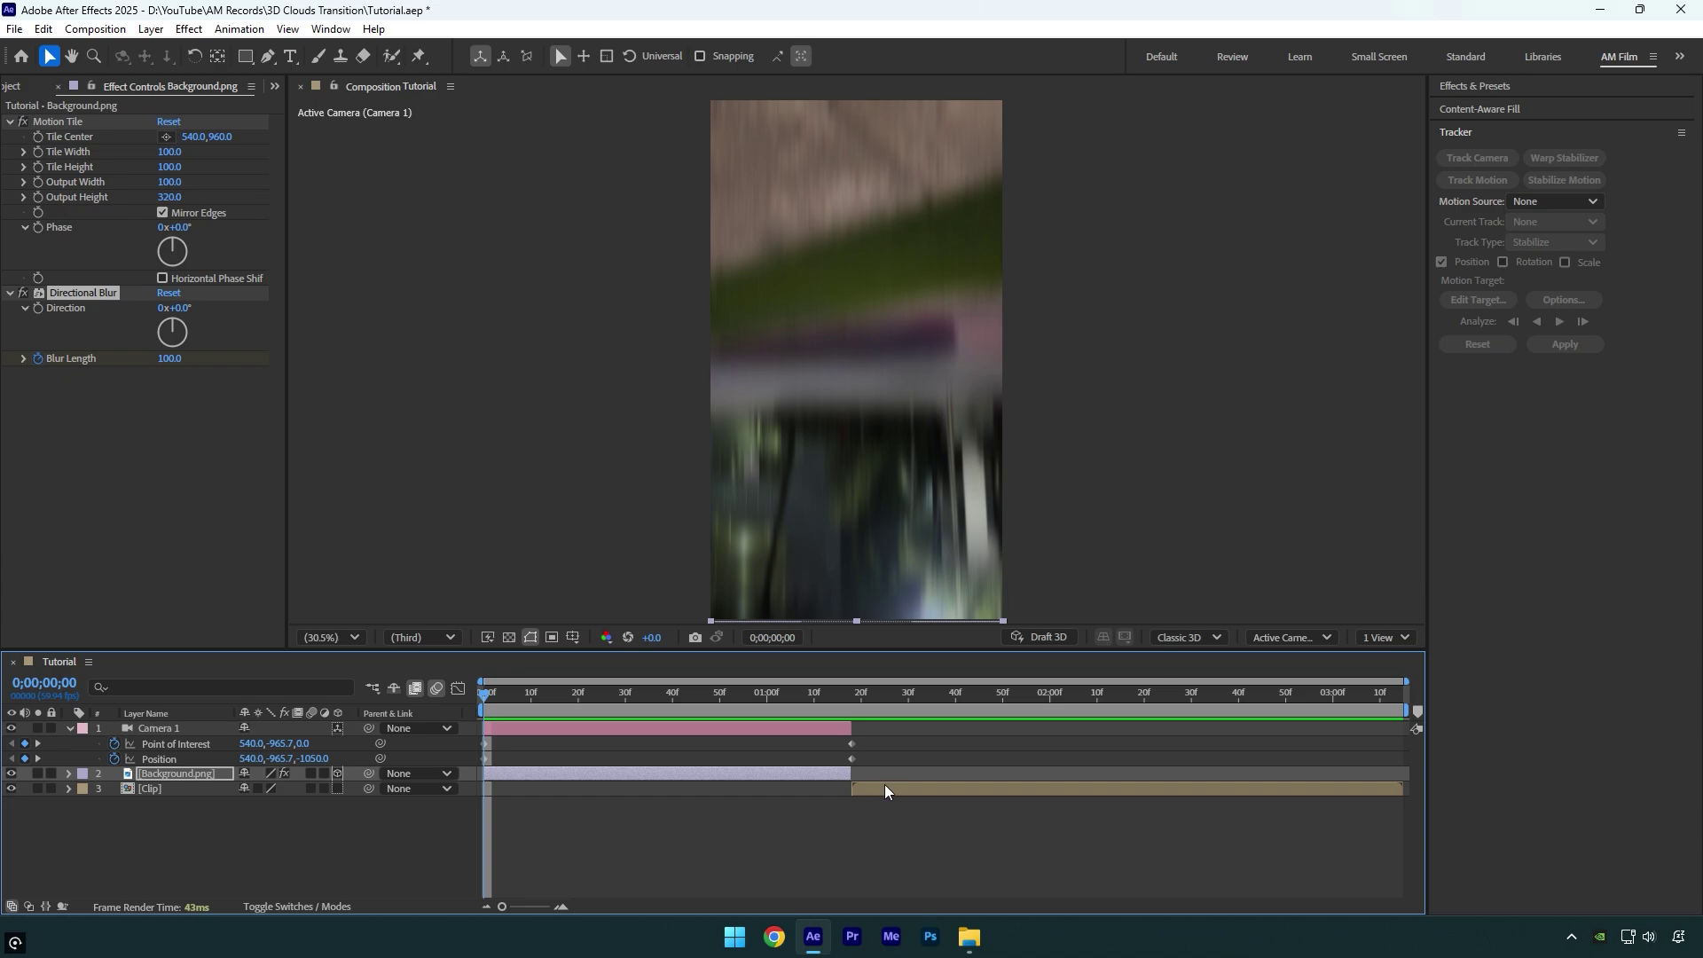
Easy Ease all four Camera 1 keyframes and reshape the speed graph, then preview.
{"action": "left_click_drag", "start_coordinate": [879, 742], "coordinate": [475, 774]}
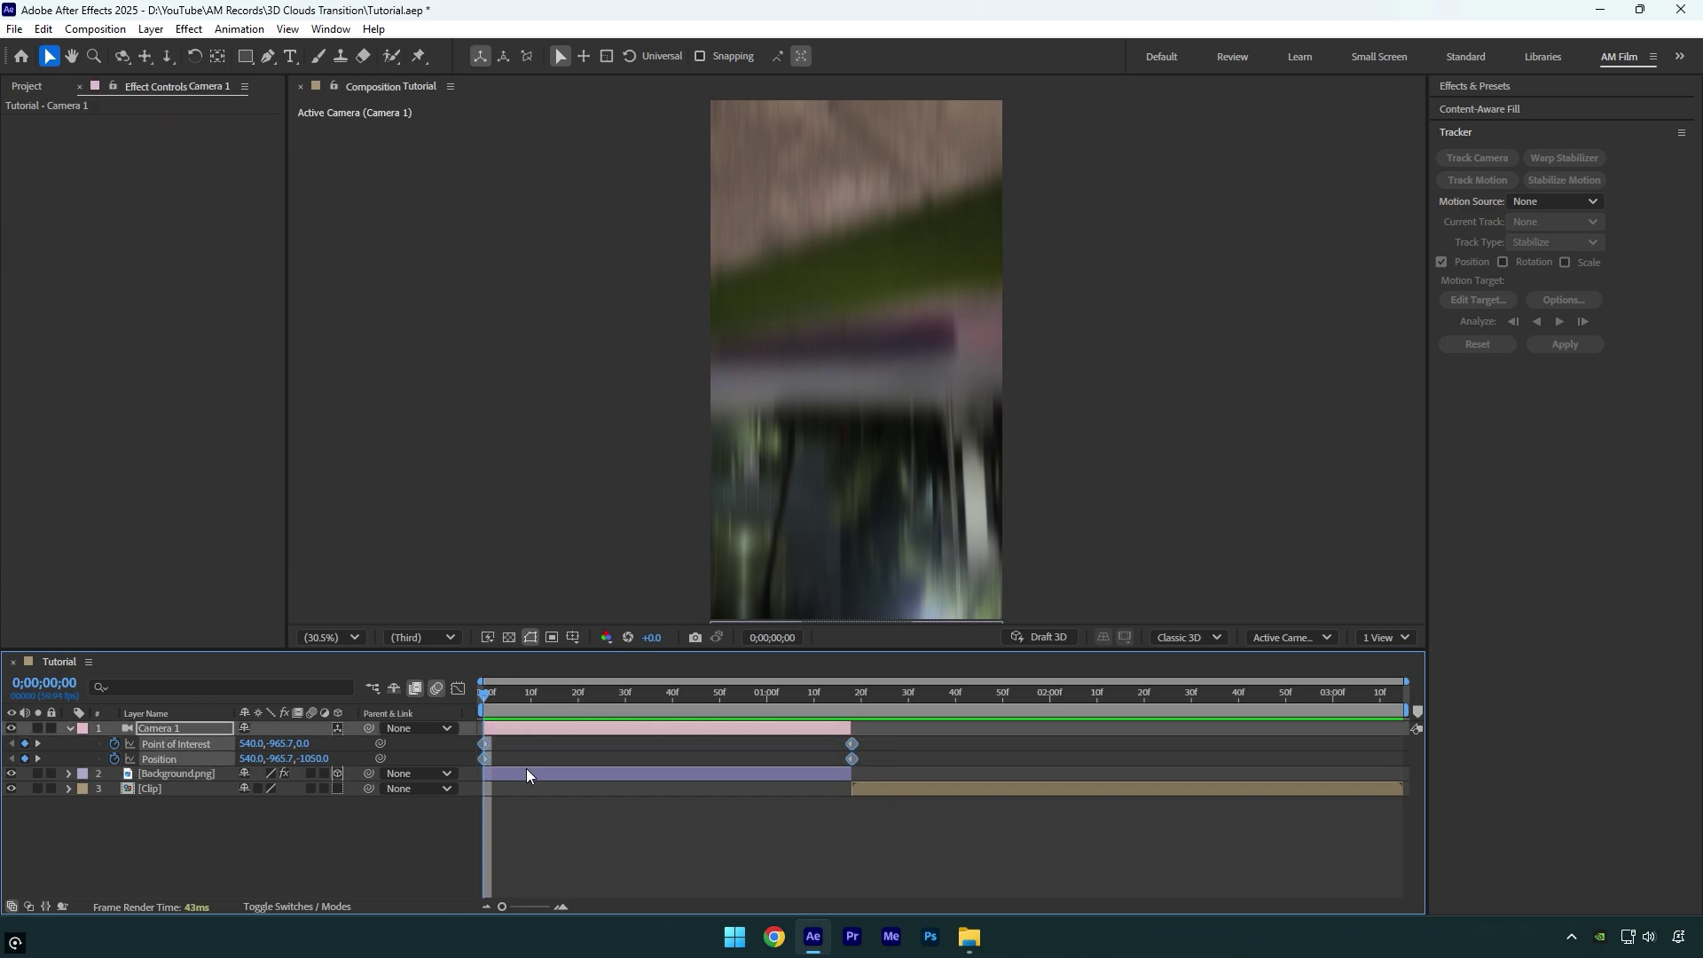
{"action": "key", "text": "F9"}
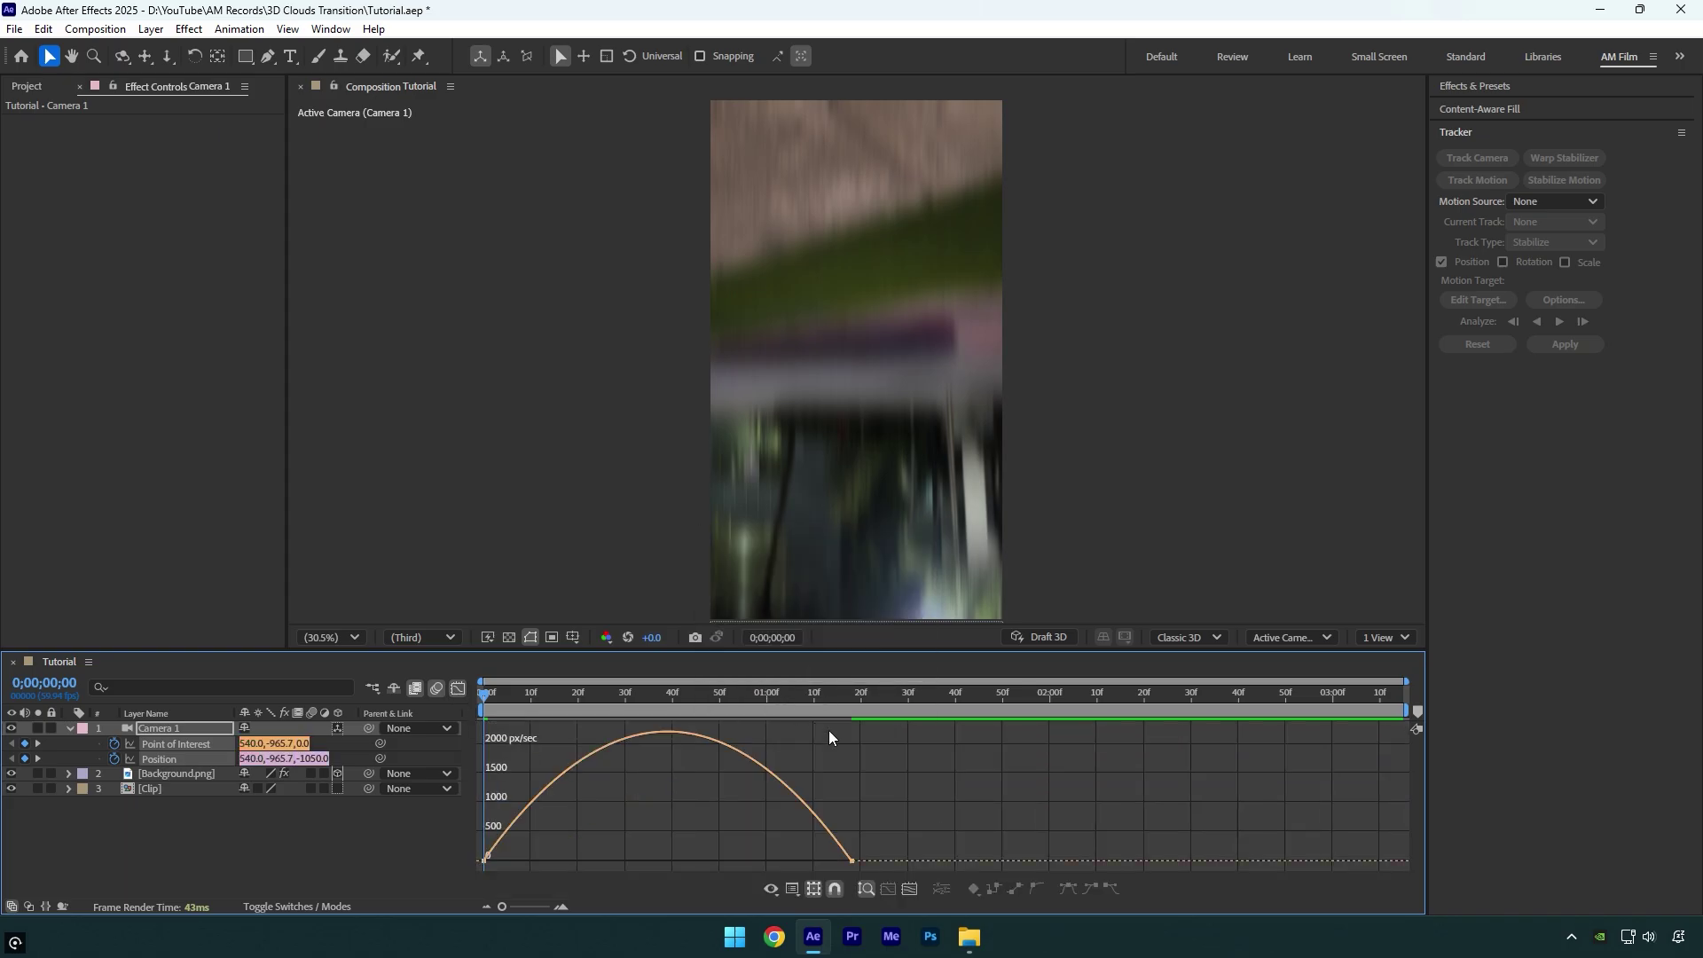
{"action": "left_click_drag", "start_coordinate": [869, 858], "coordinate": [874, 802]}
{"action": "left_click", "coordinate": [458, 689]}
{"action": "key", "text": "space"}
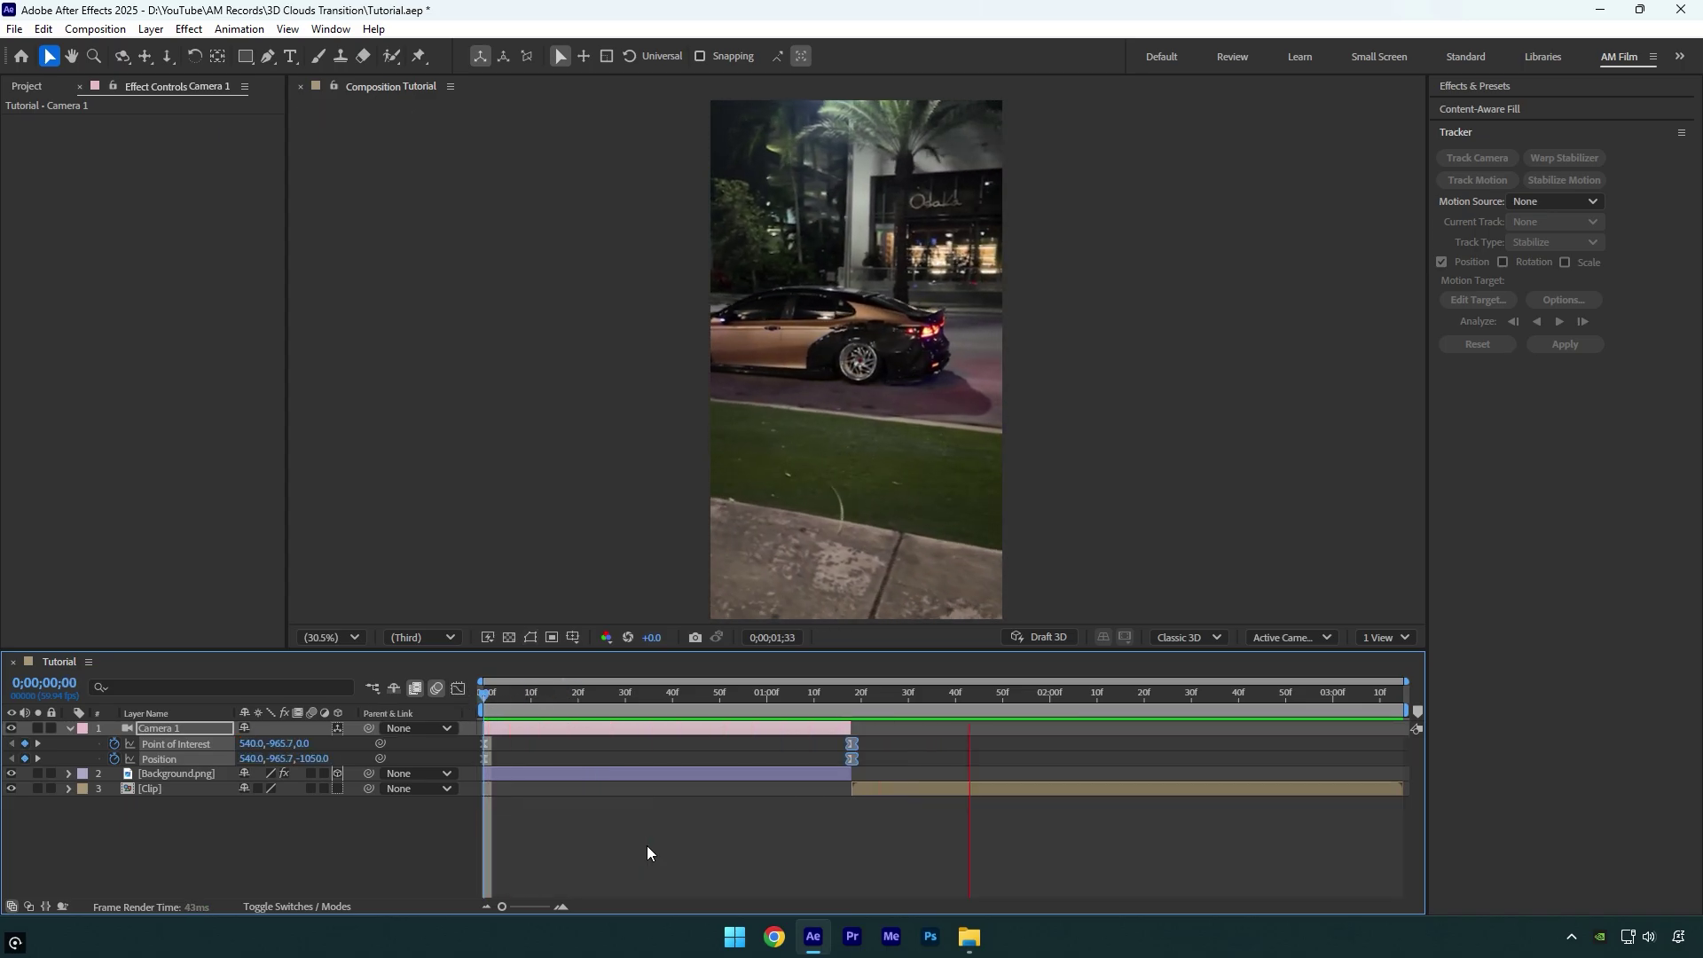
{"action": "key", "text": "space"}
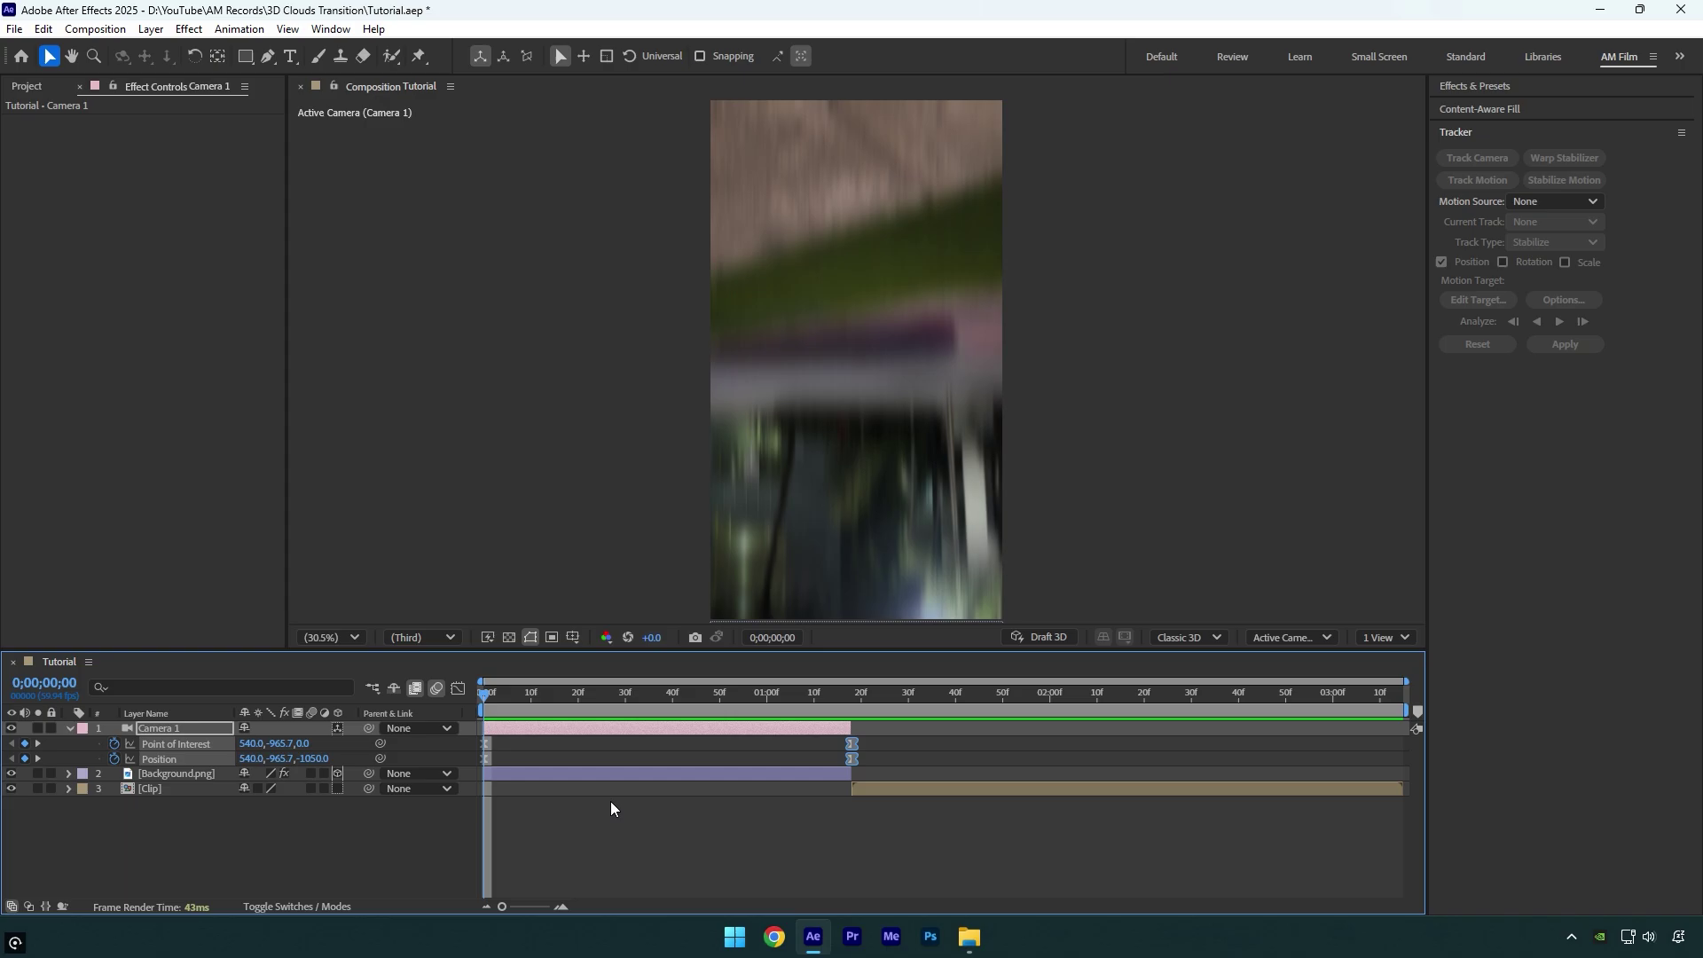
Collapse Camera 1's keyframe rows and open the Clouds folder in File Explorer.
{"action": "key", "text": "u"}
{"action": "left_click", "coordinate": [970, 938]}
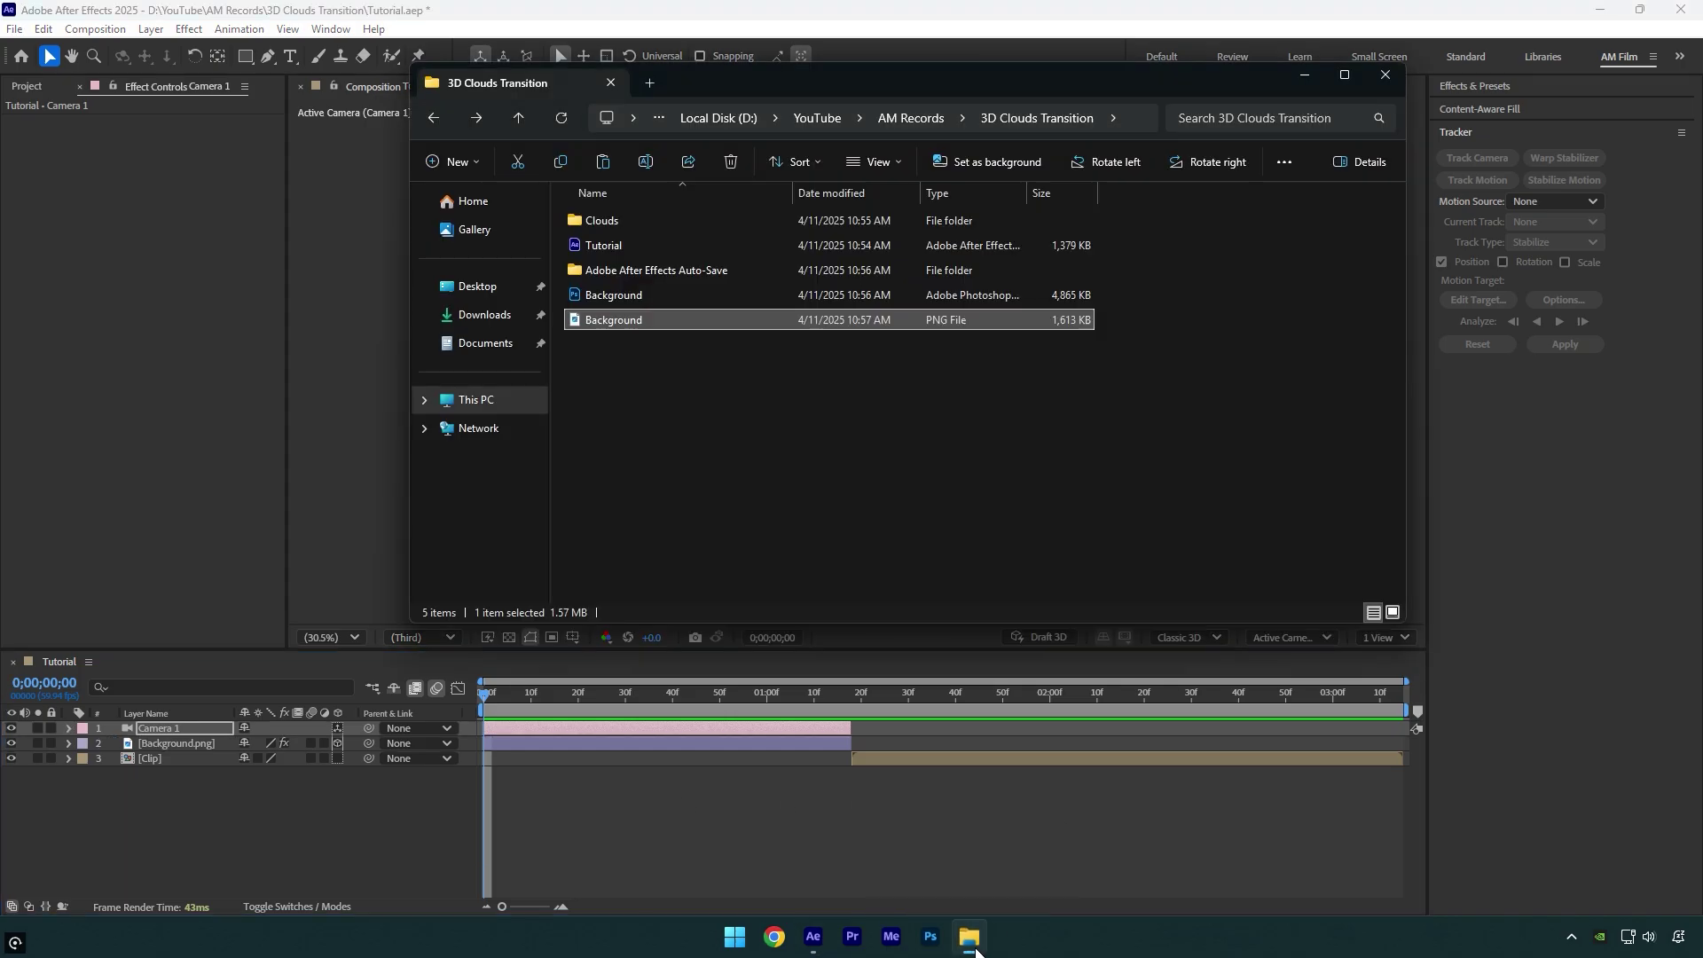
{"action": "double_click", "coordinate": [636, 229]}
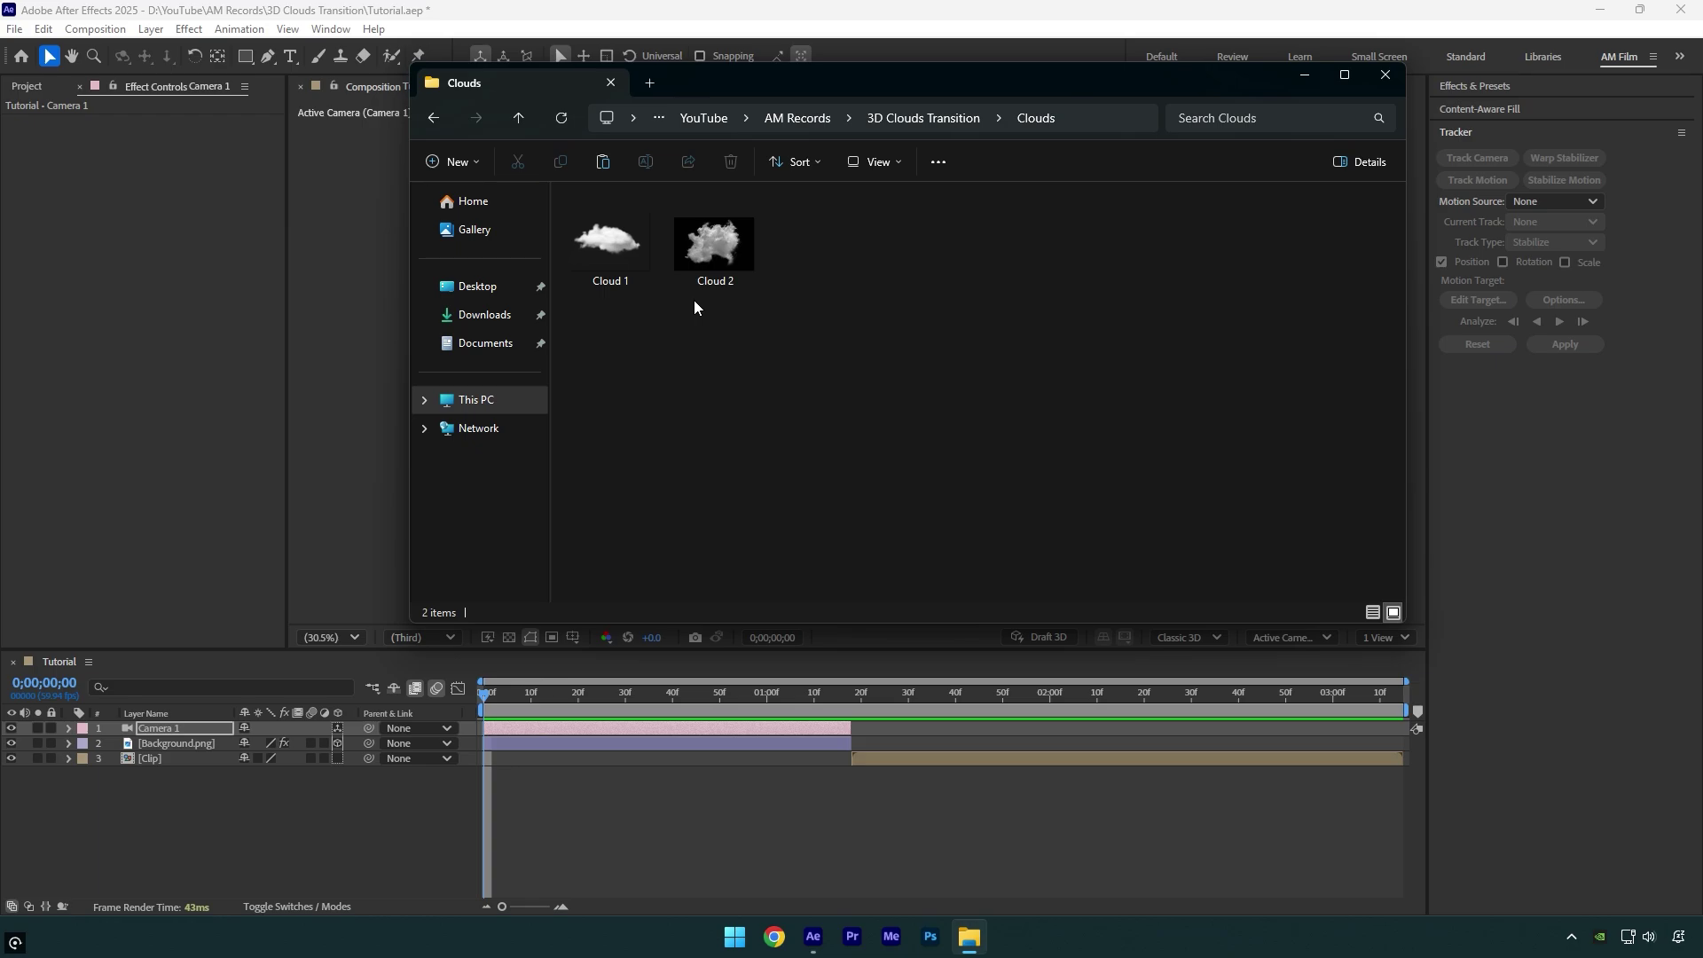
Add Cloud 1 below Camera 1, trimmed to the camera move, as a 3D layer at 27% scale.
{"action": "left_click_drag", "start_coordinate": [643, 275], "coordinate": [228, 854]}
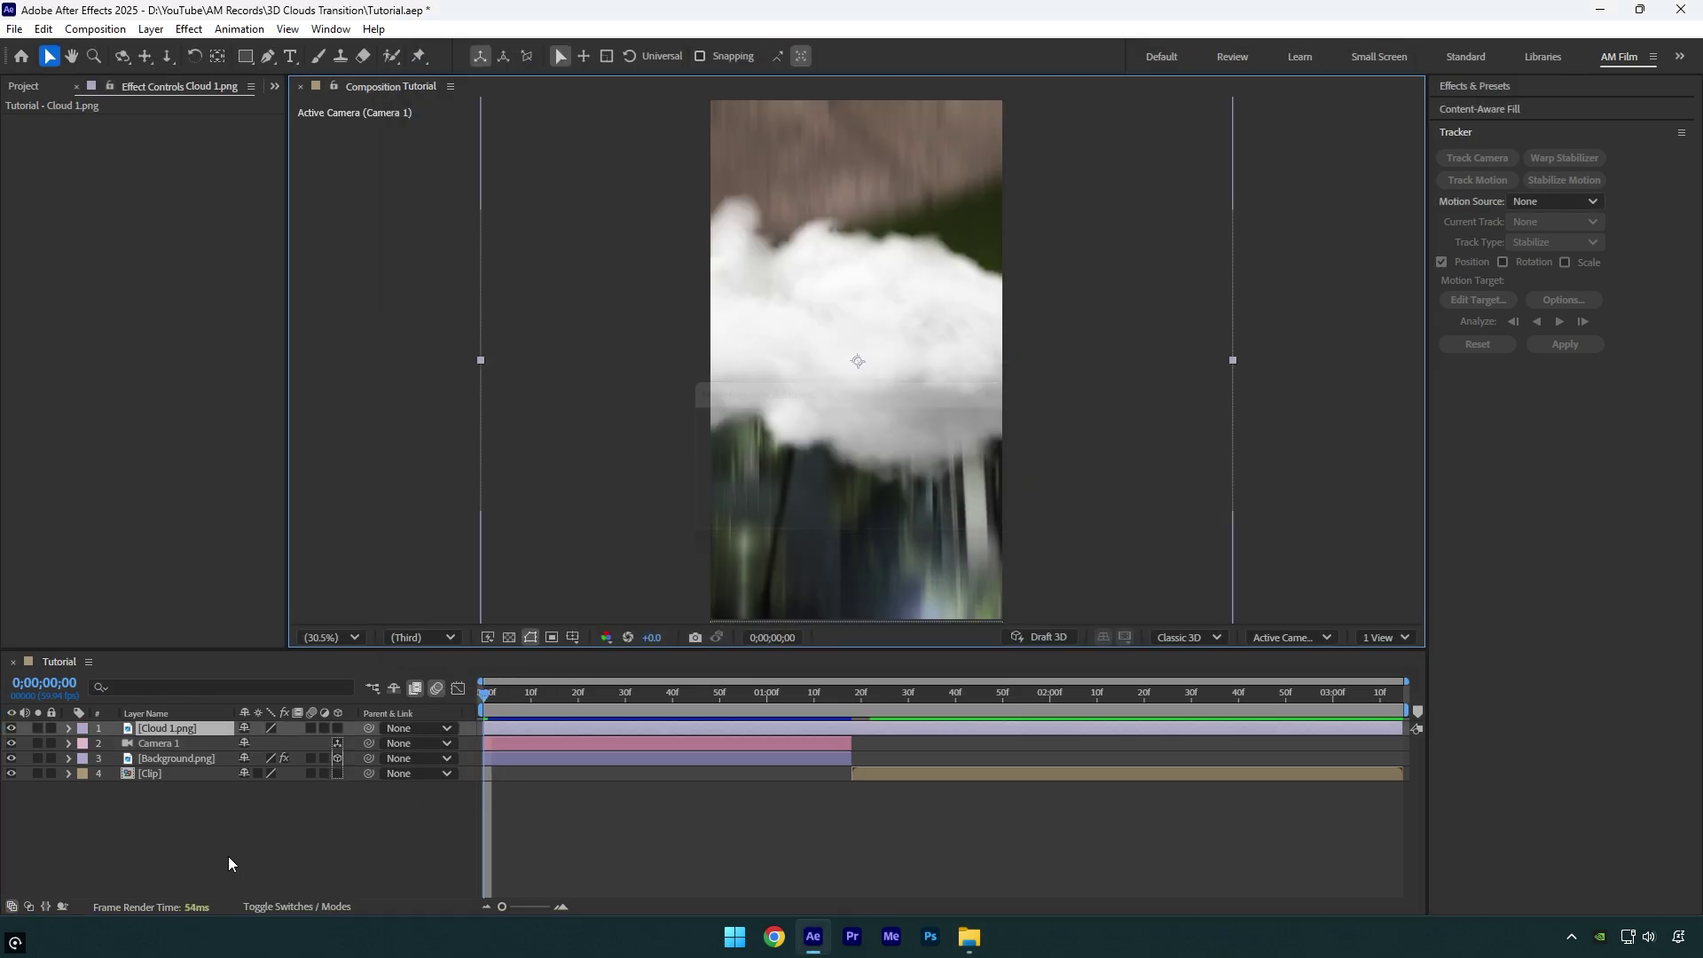
{"action": "left_click_drag", "start_coordinate": [1403, 728], "coordinate": [852, 798]}
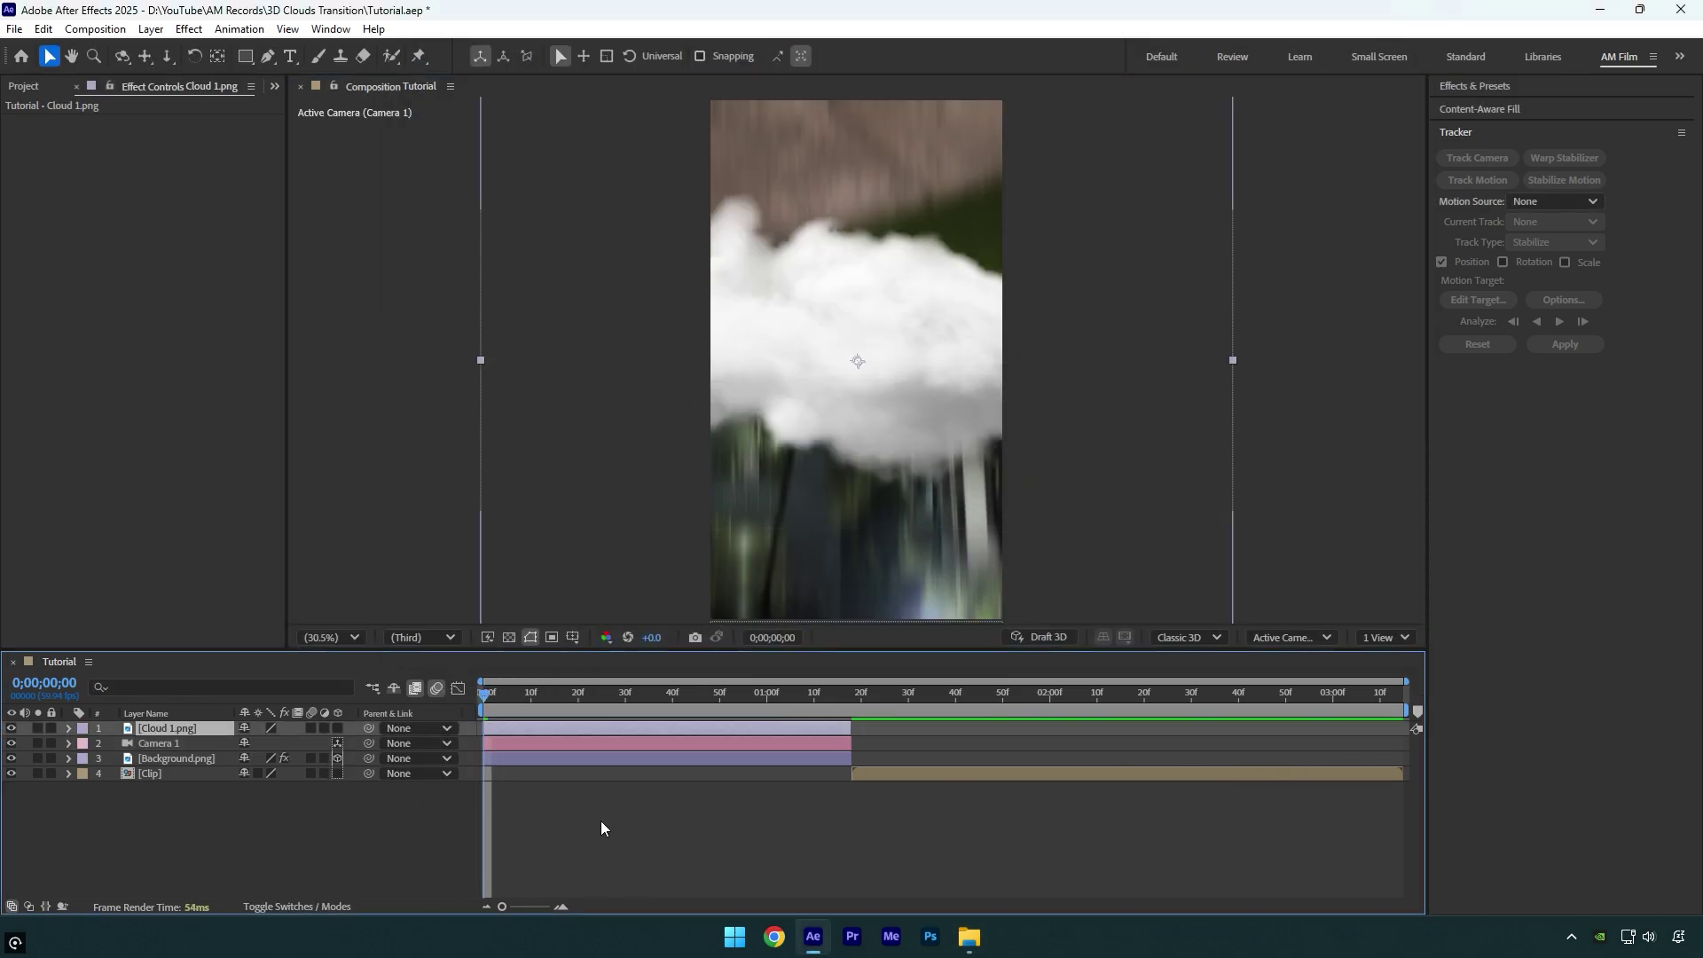
{"action": "left_click_drag", "start_coordinate": [193, 736], "coordinate": [184, 748]}
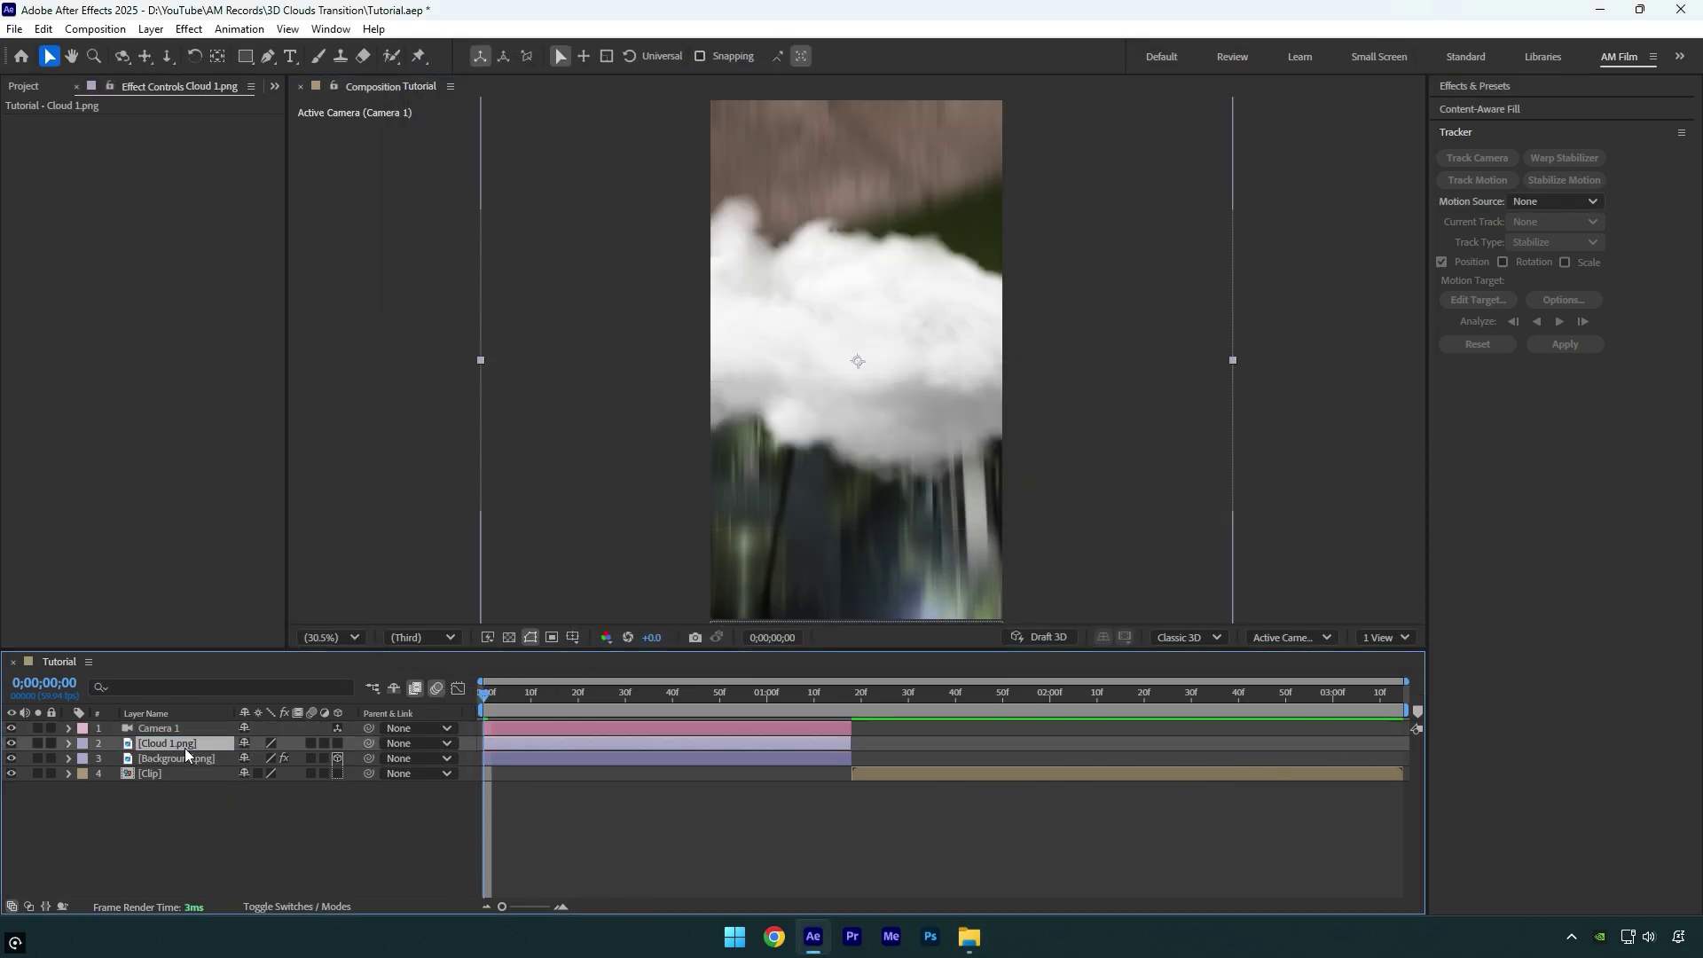
{"action": "left_click", "coordinate": [337, 743]}
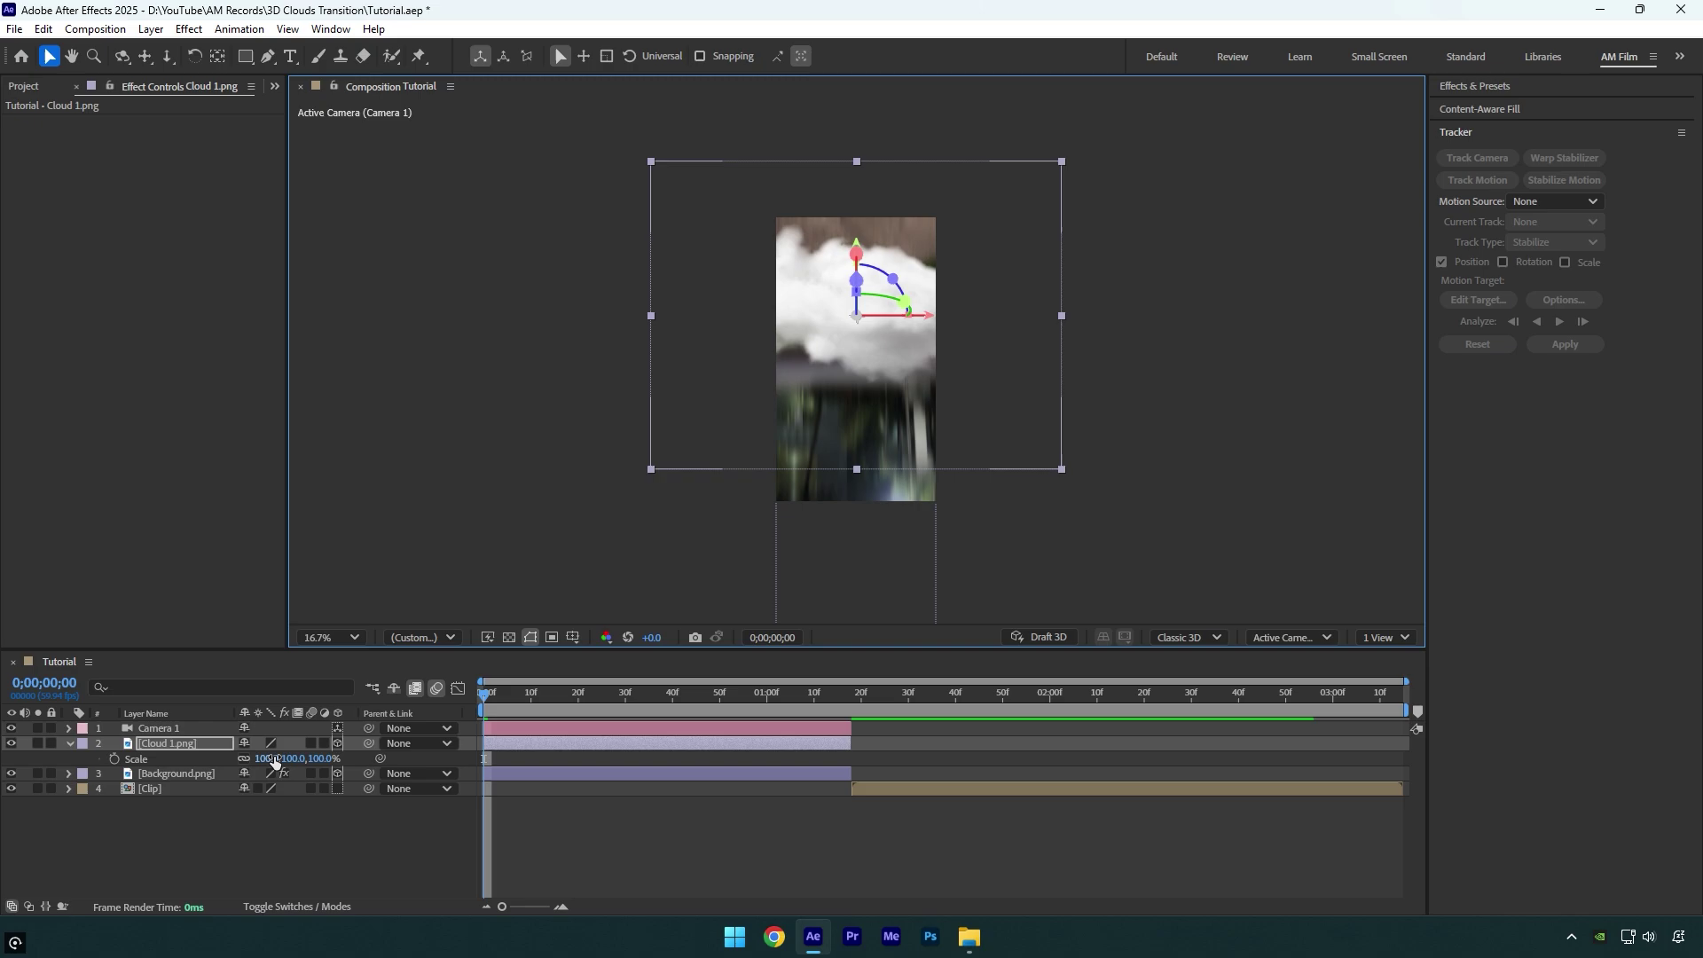
{"action": "left_click_drag", "start_coordinate": [282, 759], "coordinate": [217, 772]}
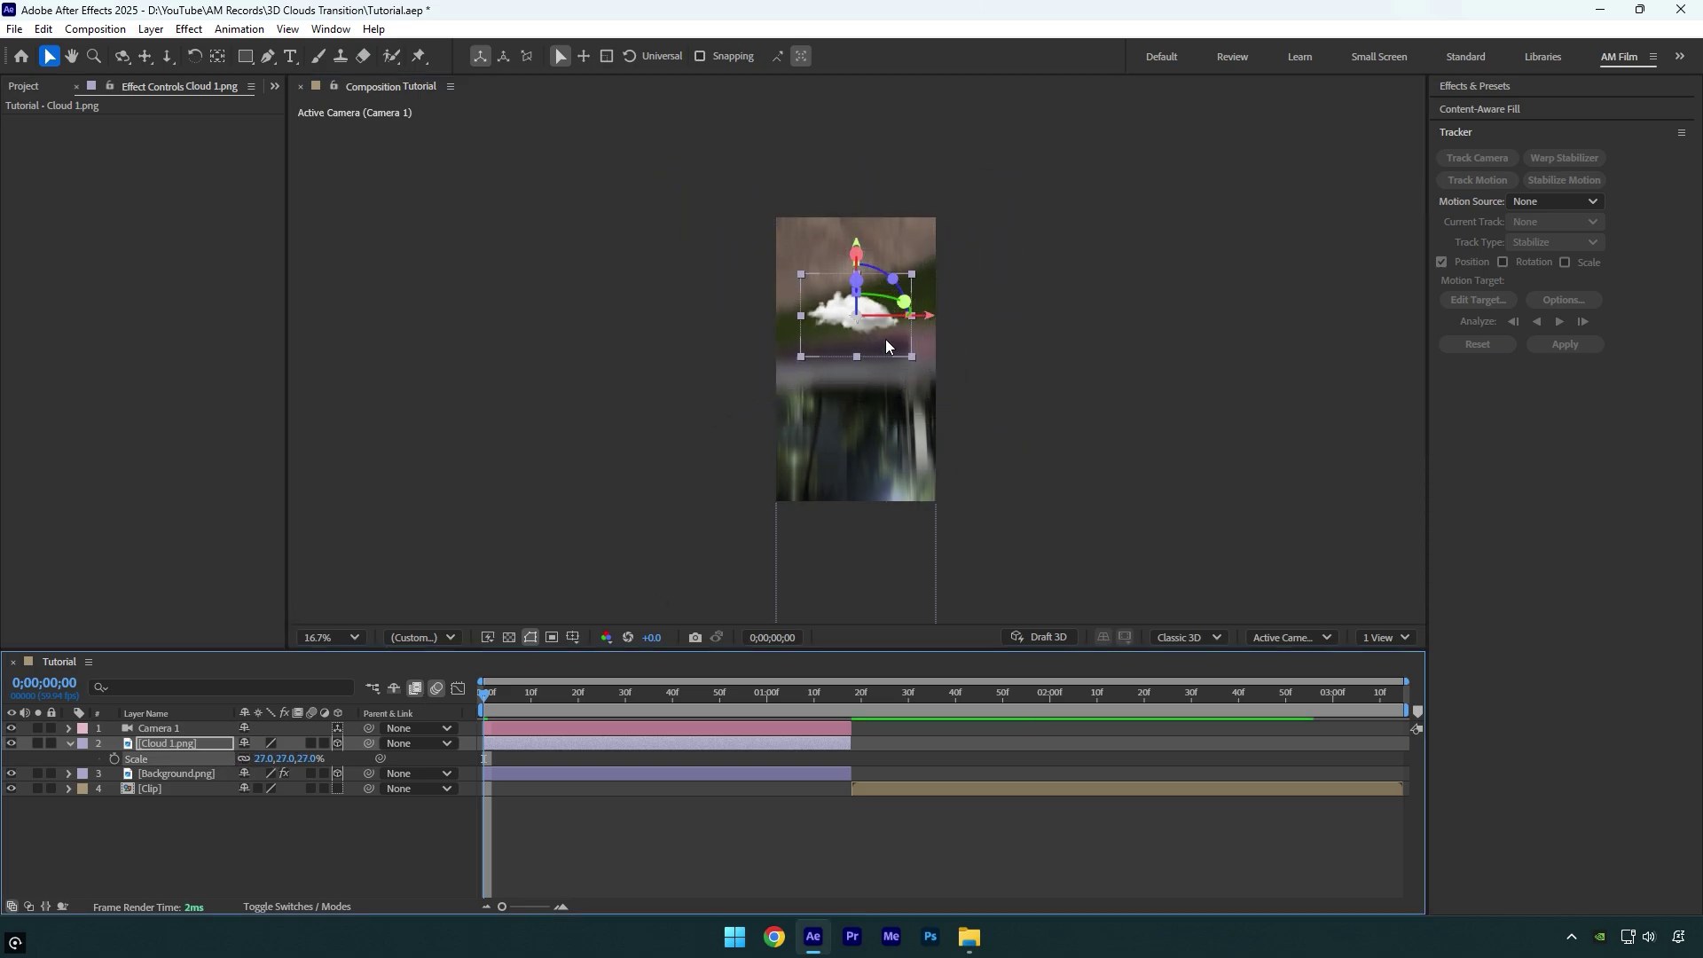
{"action": "left_click_drag", "start_coordinate": [885, 340], "coordinate": [816, 289]}
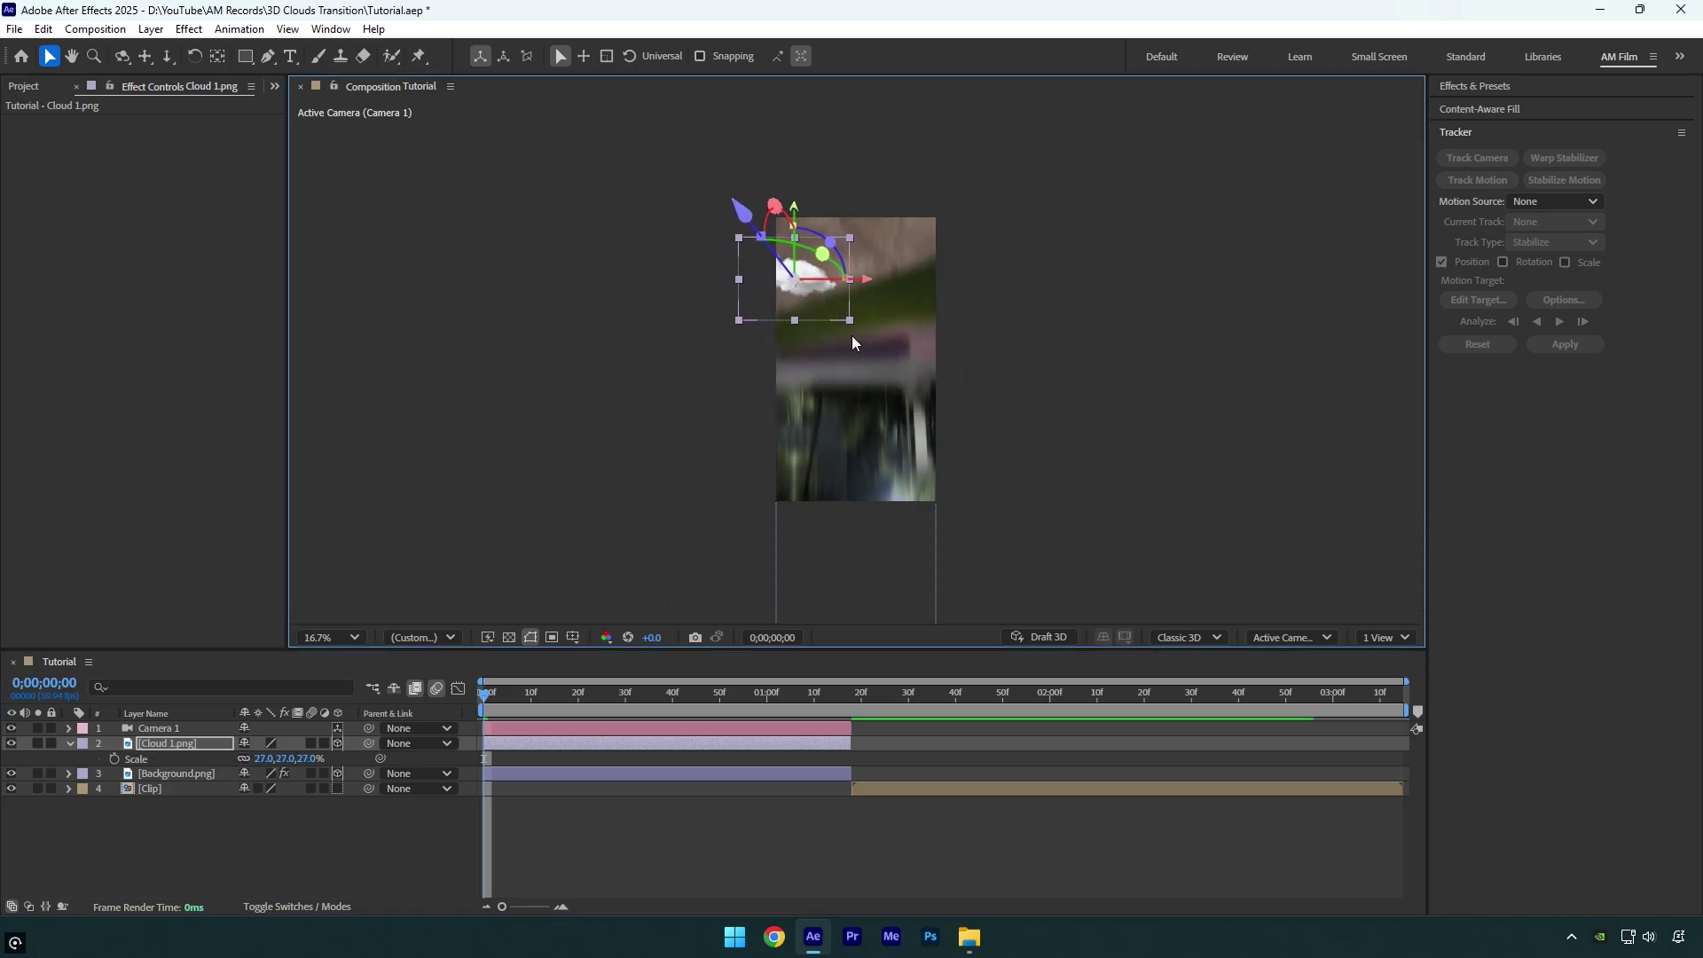
Duplicate the cloud twice, pushing each copy to a different position and depth.
{"action": "key", "text": "ctrl+d"}
{"action": "left_click_drag", "start_coordinate": [829, 306], "coordinate": [943, 355]}
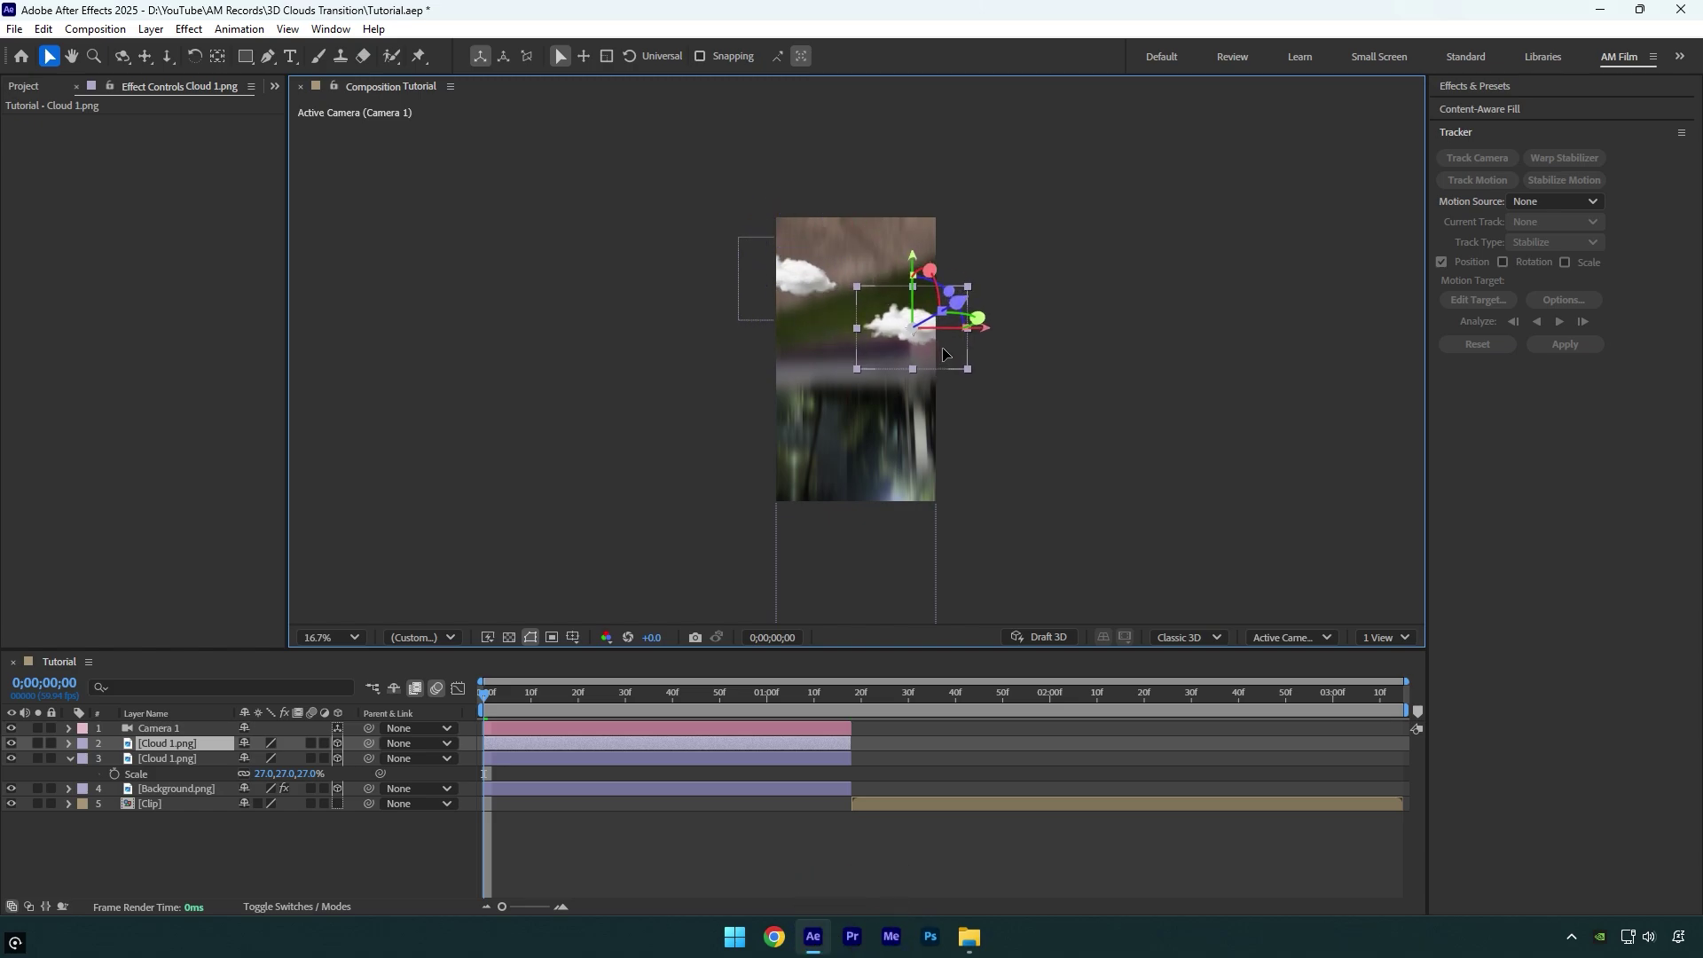
{"action": "left_click_drag", "start_coordinate": [968, 300], "coordinate": [1167, 245]}
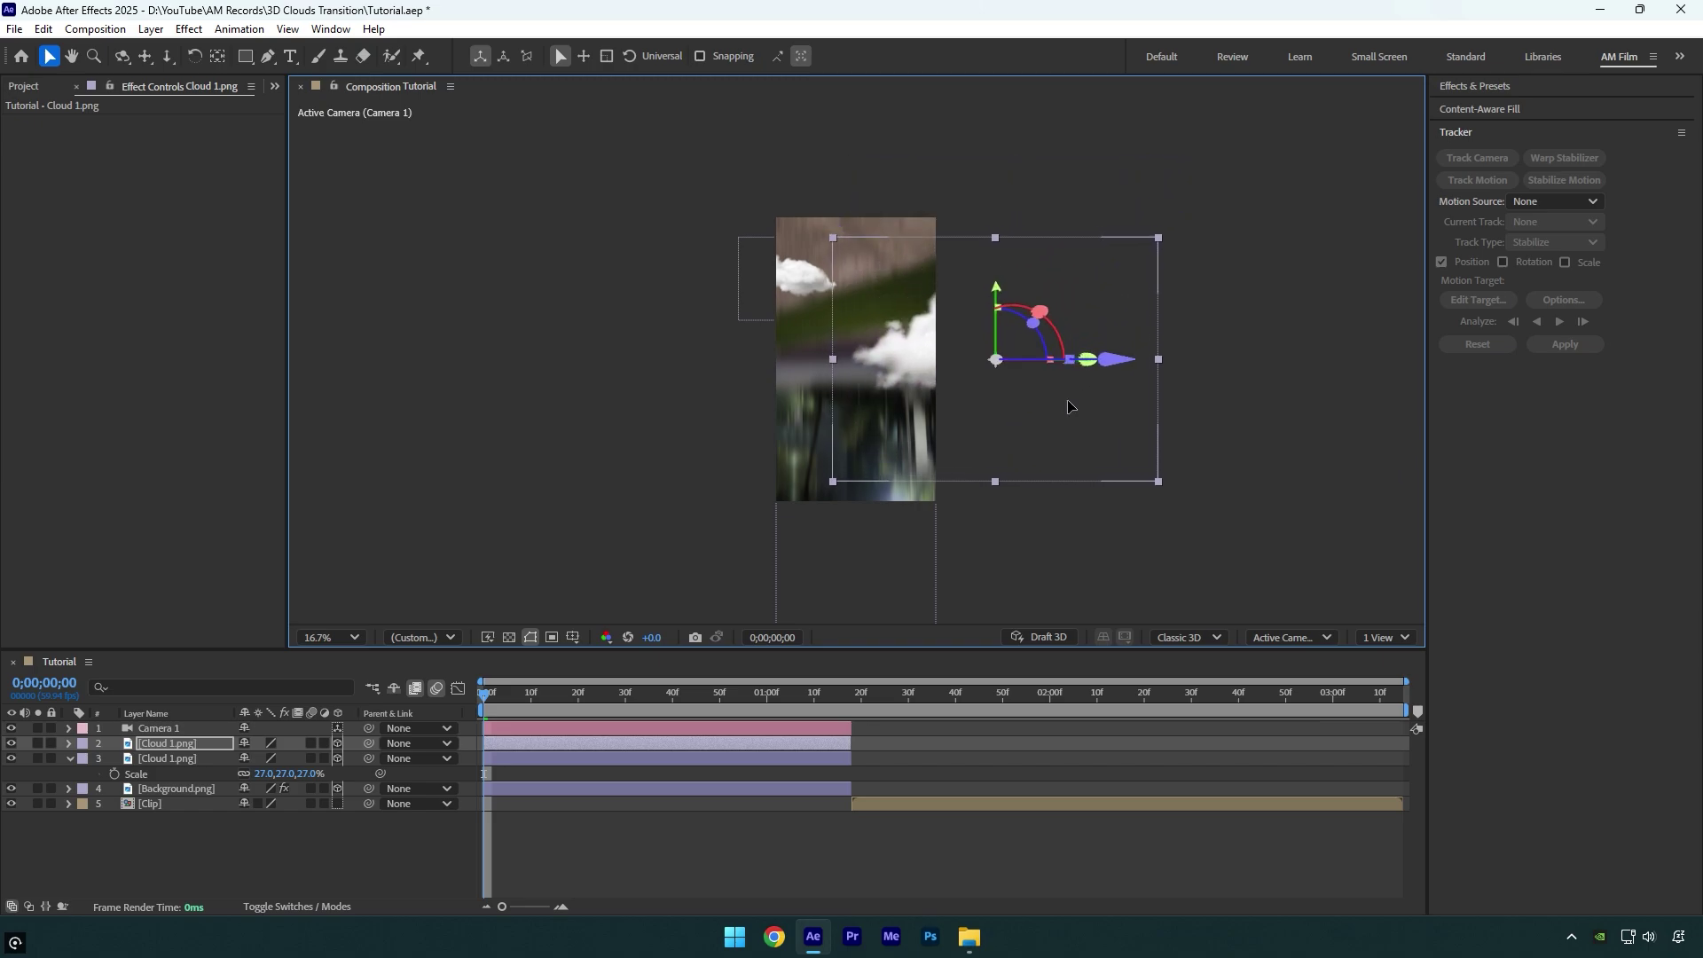
{"action": "key", "text": "ctrl+d"}
{"action": "left_click_drag", "start_coordinate": [1109, 359], "coordinate": [769, 620]}
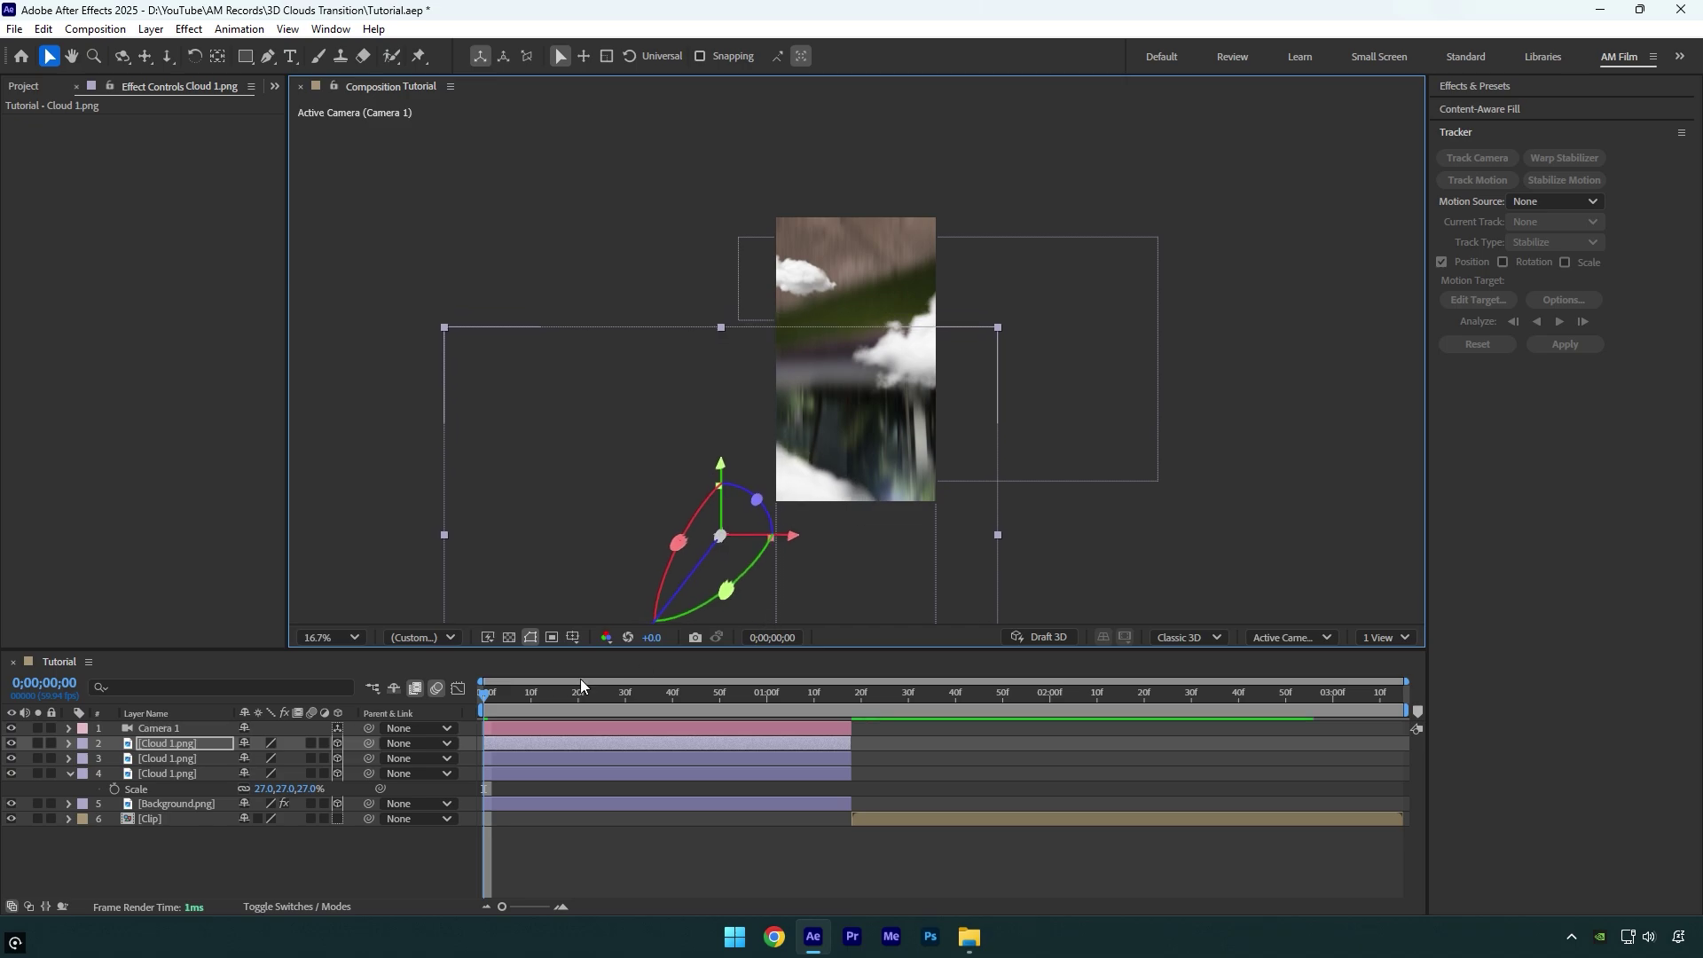
At frame 25, add a cloud copy lower right, then preview the camera pass.
{"action": "left_click_drag", "start_coordinate": [518, 695], "coordinate": [613, 695]}
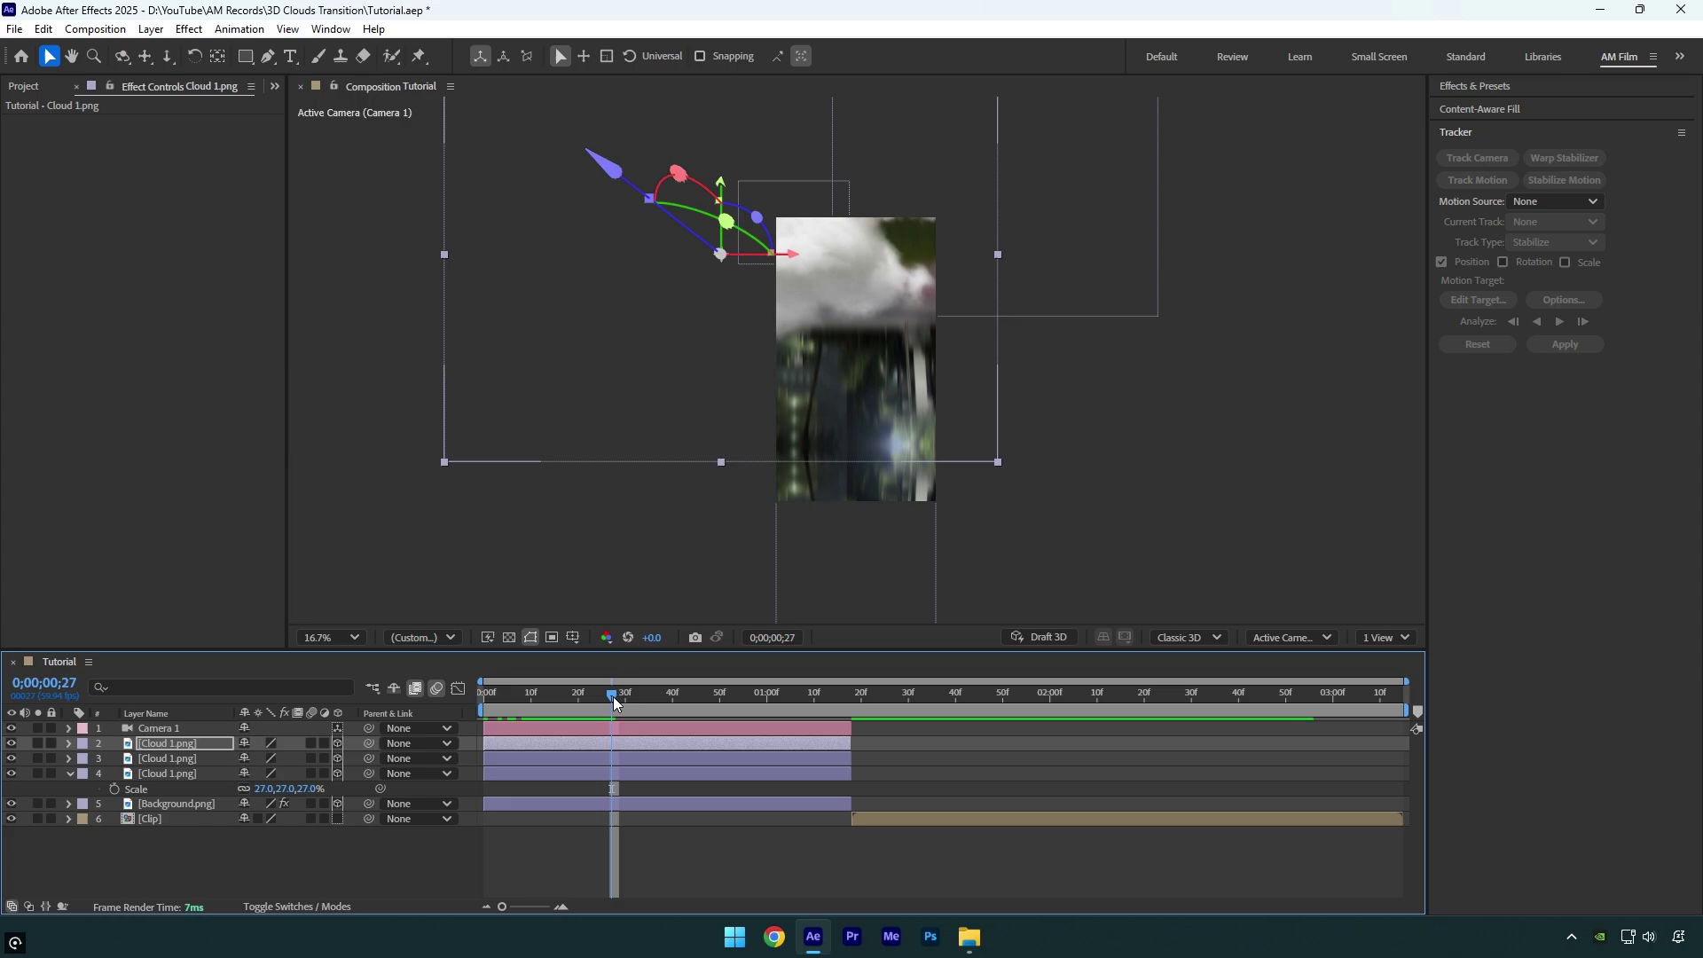
{"action": "key", "text": "ctrl+d"}
{"action": "left_click_drag", "start_coordinate": [827, 299], "coordinate": [1146, 481]}
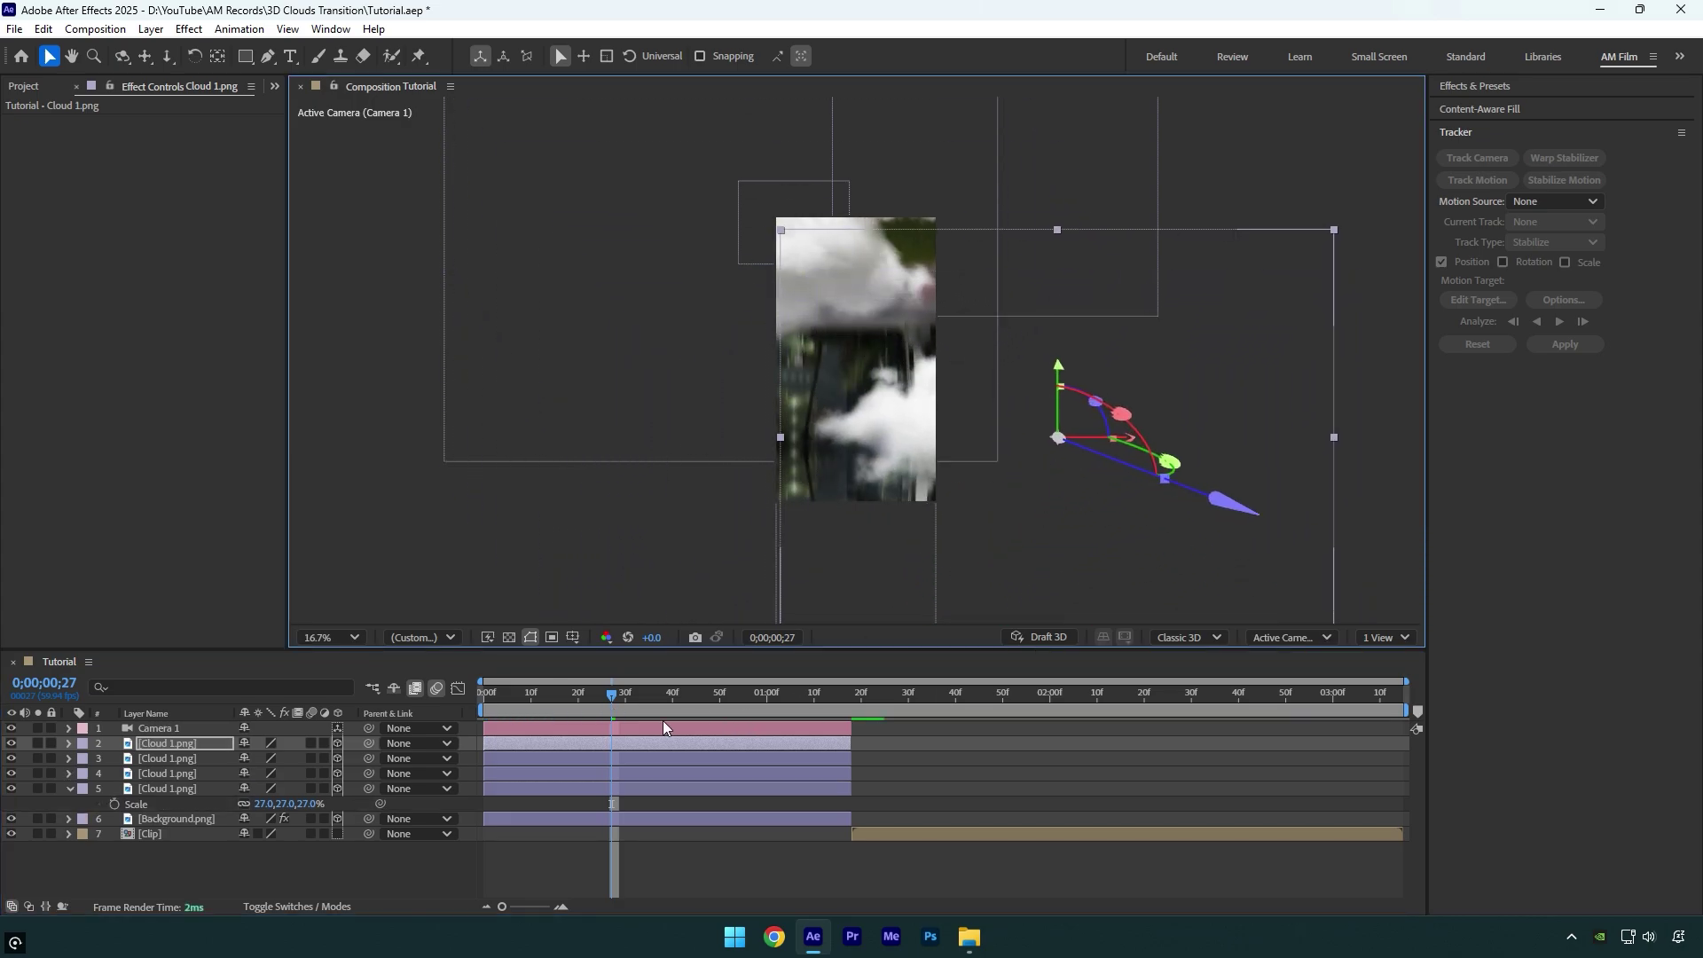
{"action": "key", "text": "space"}
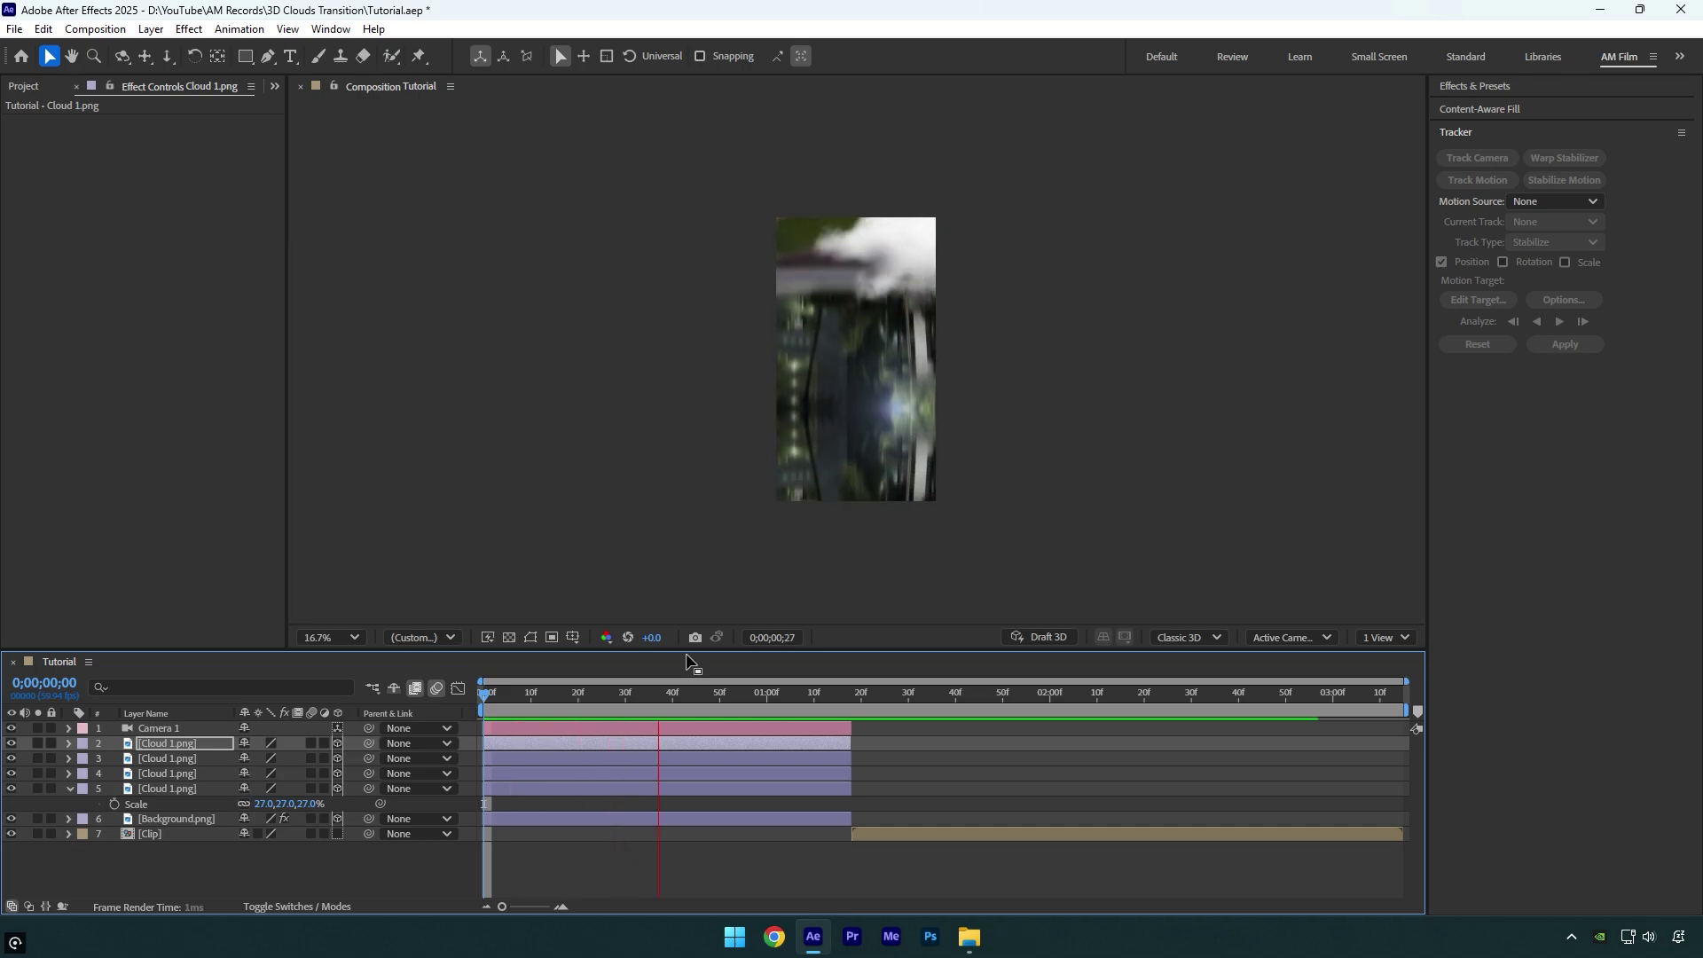
{"action": "key", "text": "space"}
Add two more cloud copies at later times up to frame 48, then fit the viewer.
{"action": "mouse_move", "coordinate": [713, 694]}
{"action": "left_mouse_down"}
{"action": "mouse_move", "coordinate": [642, 699]}
{"action": "mouse_move", "coordinate": [688, 698]}
{"action": "left_mouse_up"}
{"action": "key", "text": "ctrl+d"}
{"action": "left_click_drag", "start_coordinate": [1019, 307], "coordinate": [914, 667]}
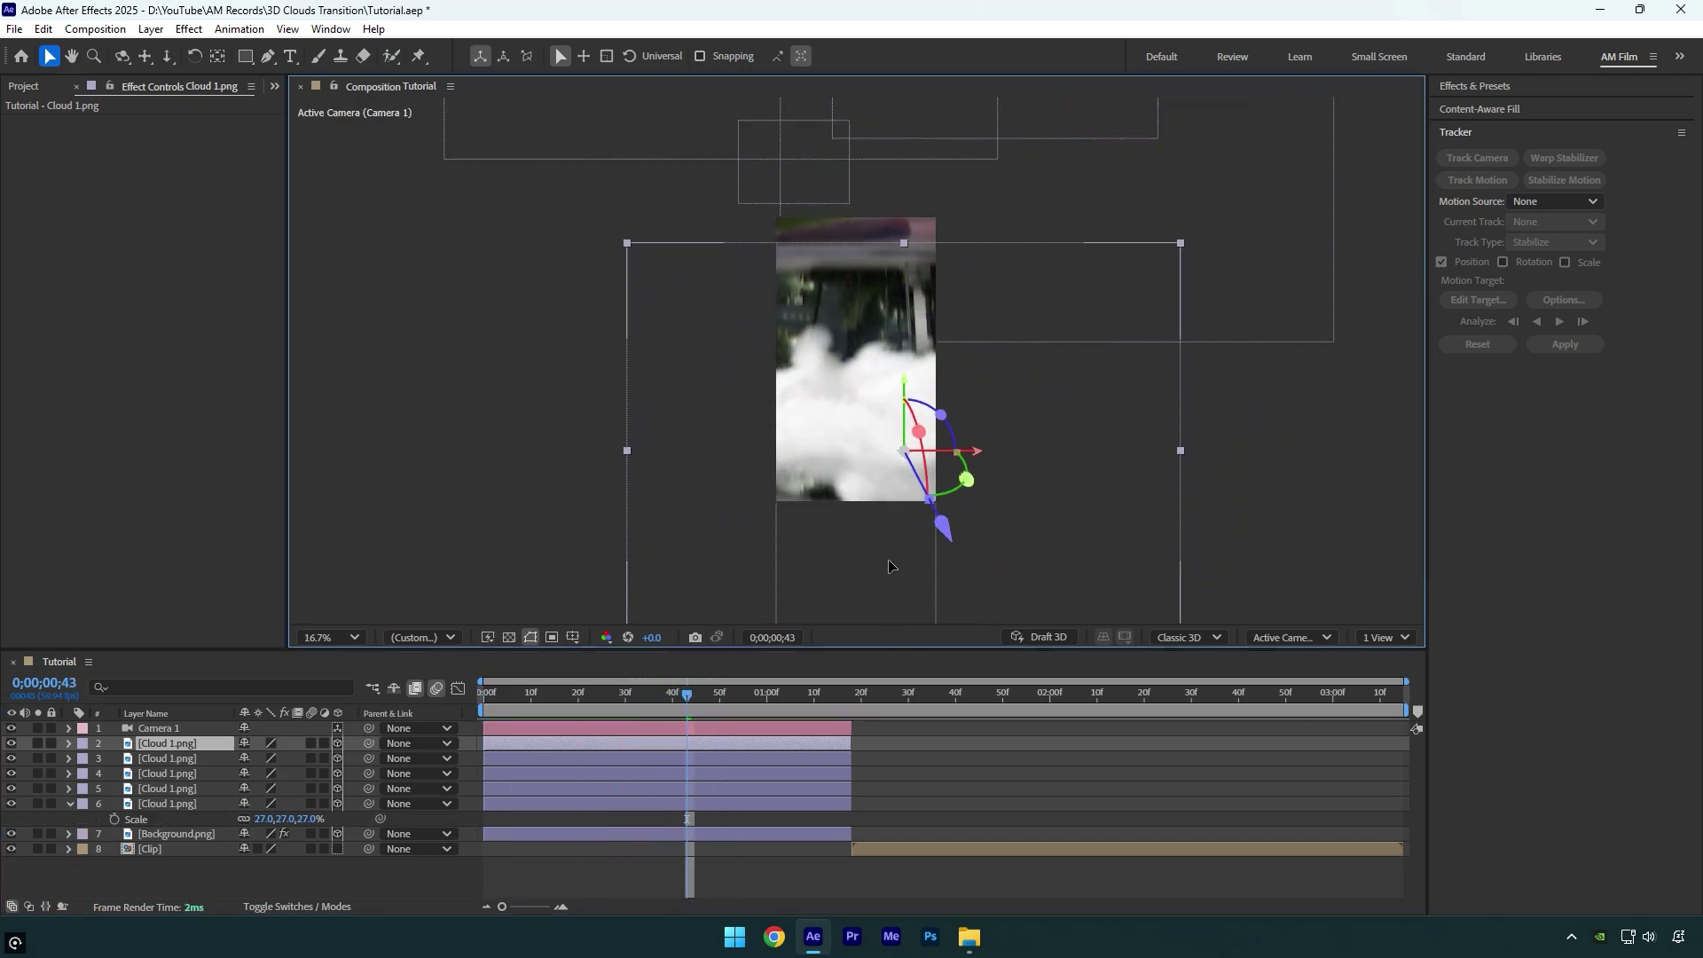
{"action": "left_click_drag", "start_coordinate": [688, 694], "coordinate": [710, 694]}
{"action": "key", "text": "ctrl+d"}
{"action": "left_click_drag", "start_coordinate": [944, 430], "coordinate": [832, 479]}
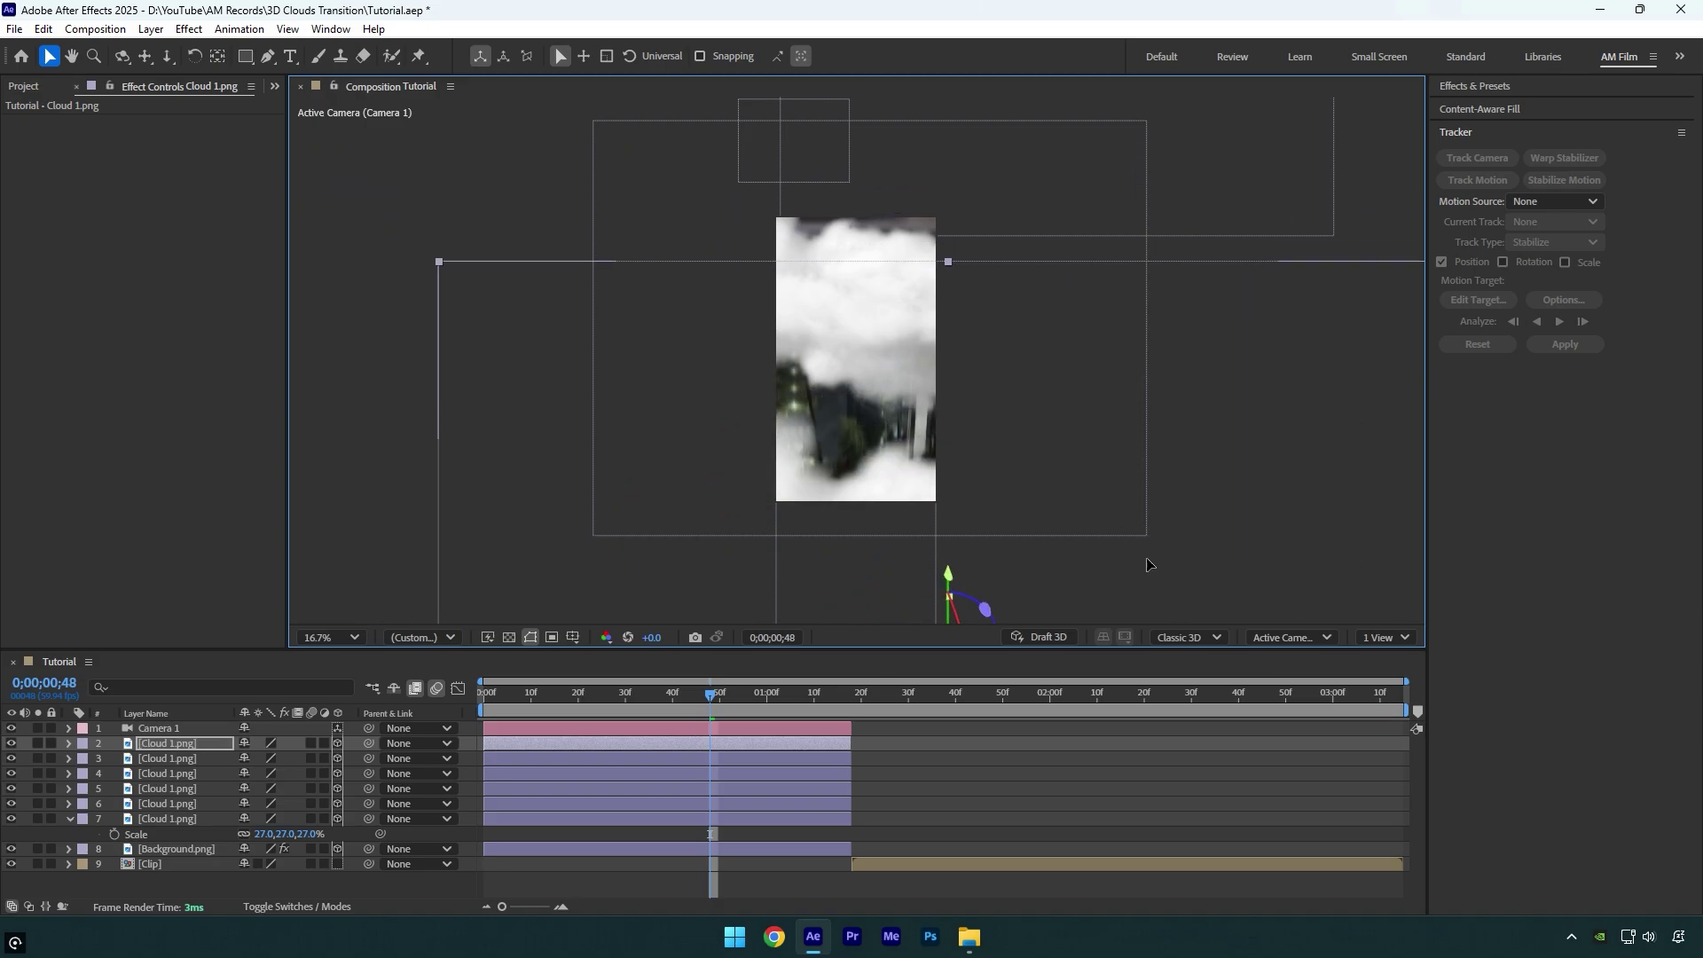
{"action": "left_click", "coordinate": [770, 692]}
{"action": "left_click_drag", "start_coordinate": [772, 693], "coordinate": [437, 707]}
{"action": "key", "text": "shift+/"}
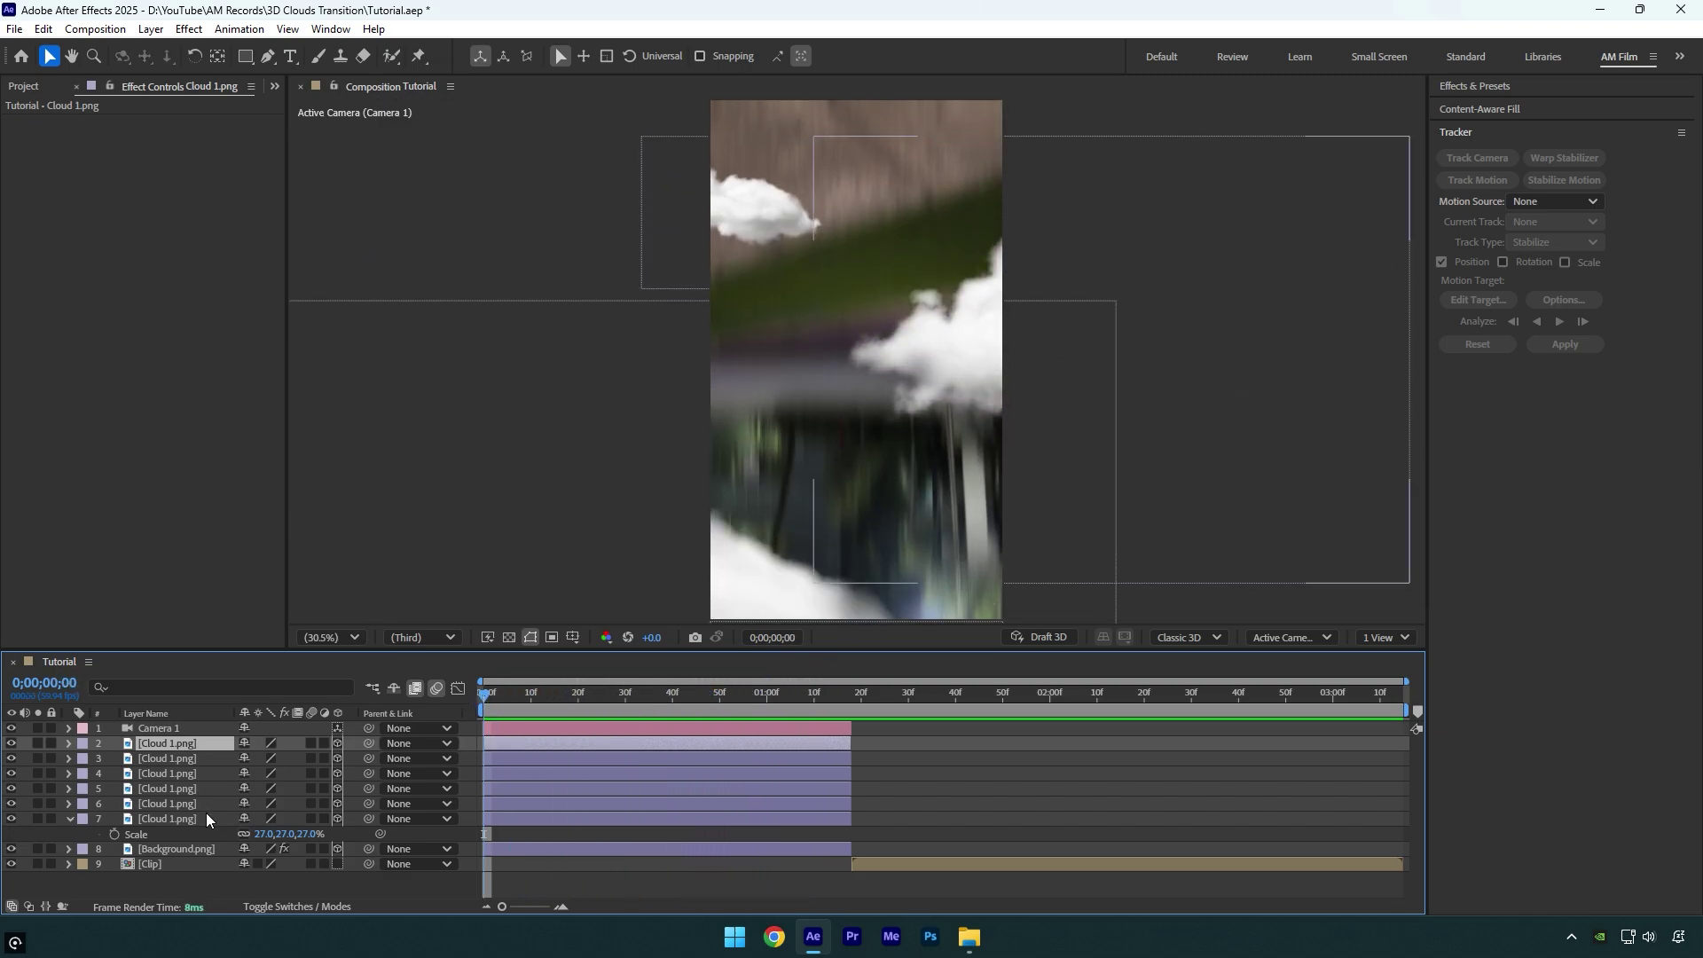
Keyframe the last cloud copy sliding left to X -198, retiming its second keyframe later.
{"action": "left_click", "coordinate": [207, 817]}
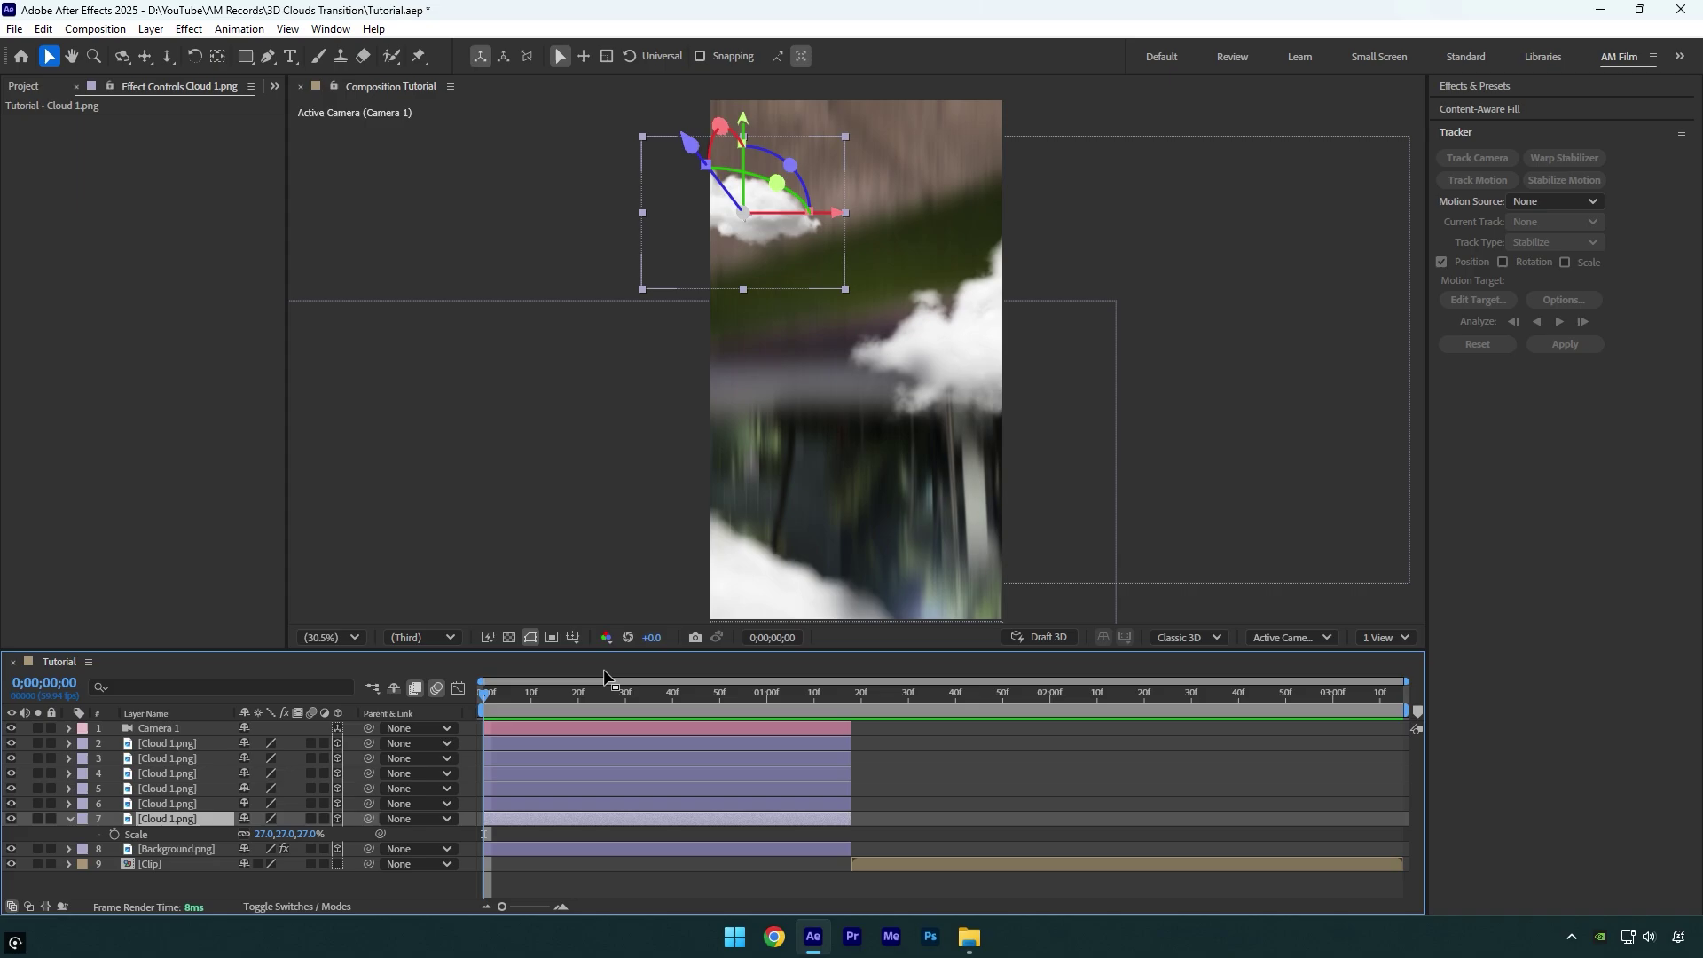
{"action": "left_click", "coordinate": [115, 834]}
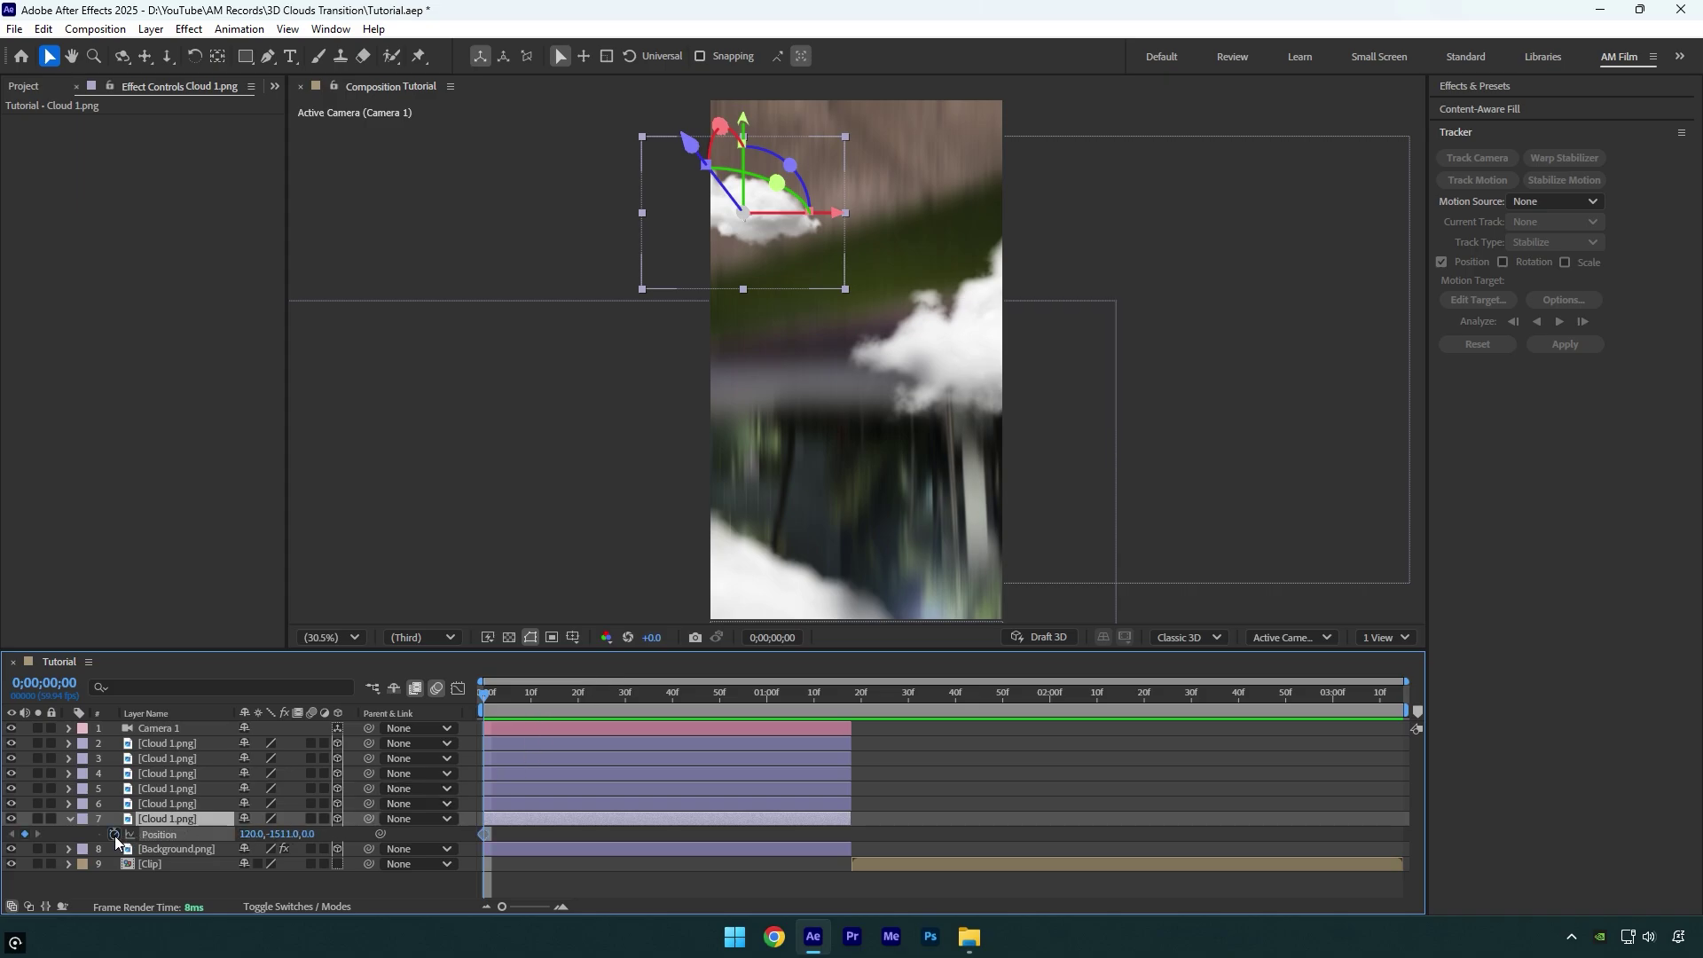
{"action": "left_click_drag", "start_coordinate": [485, 710], "coordinate": [560, 705]}
{"action": "left_click_drag", "start_coordinate": [834, 176], "coordinate": [748, 177]}
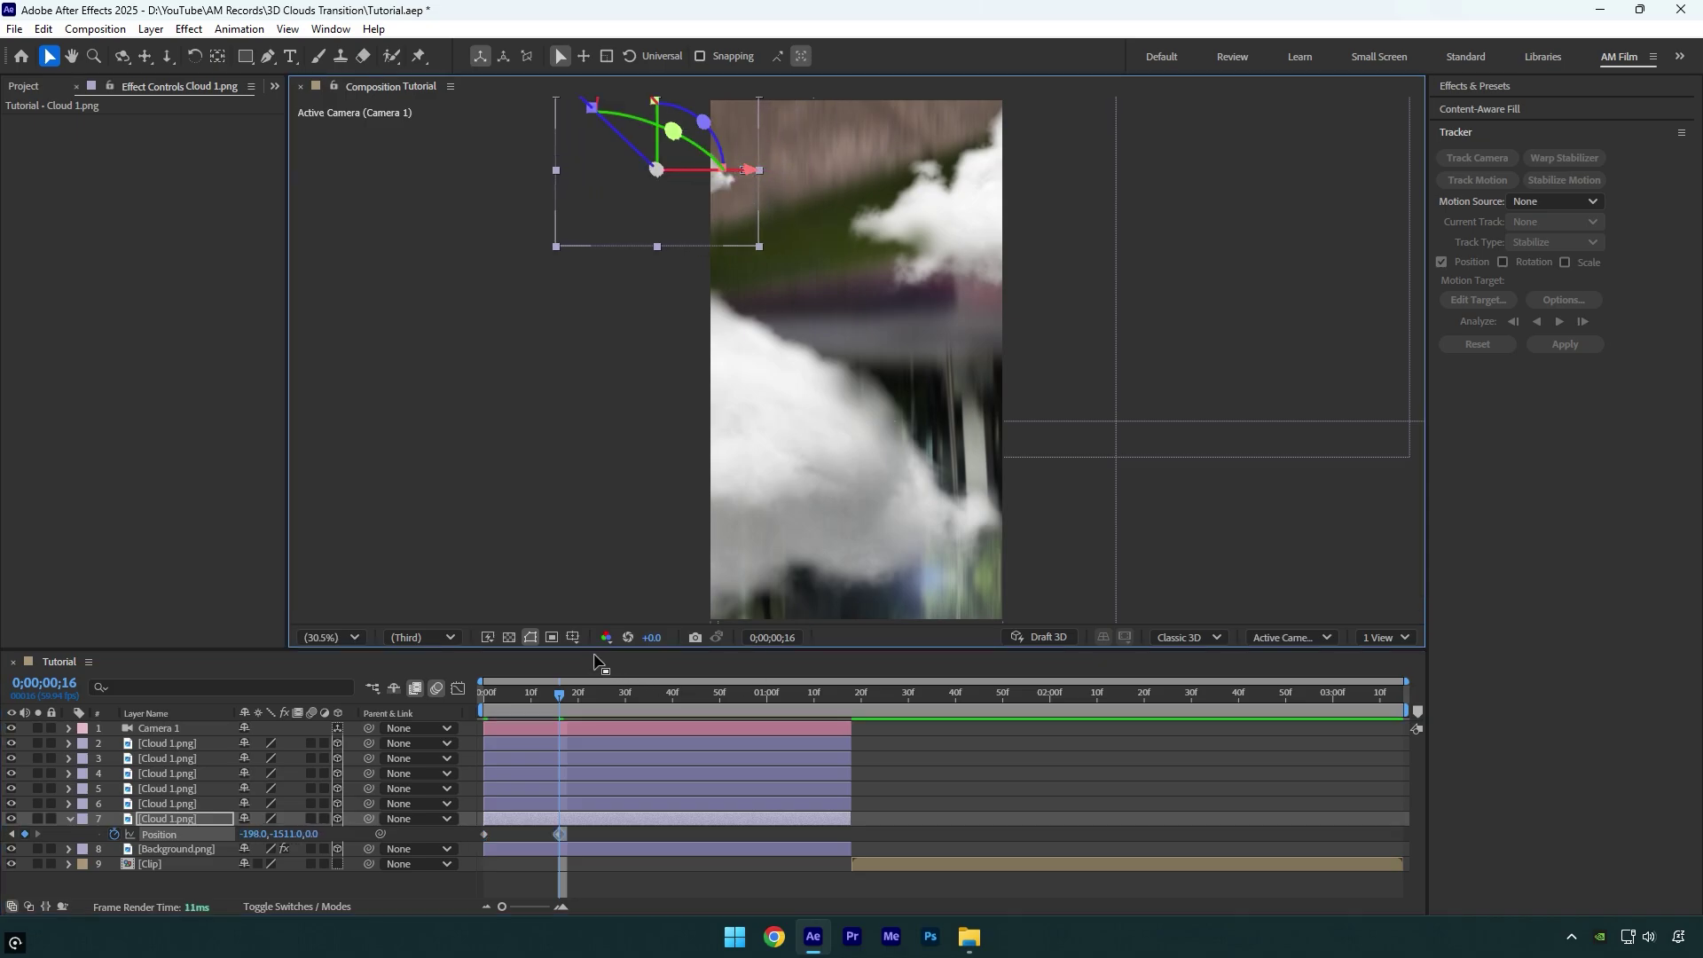
{"action": "key", "text": "space"}
{"action": "key", "text": "space"}
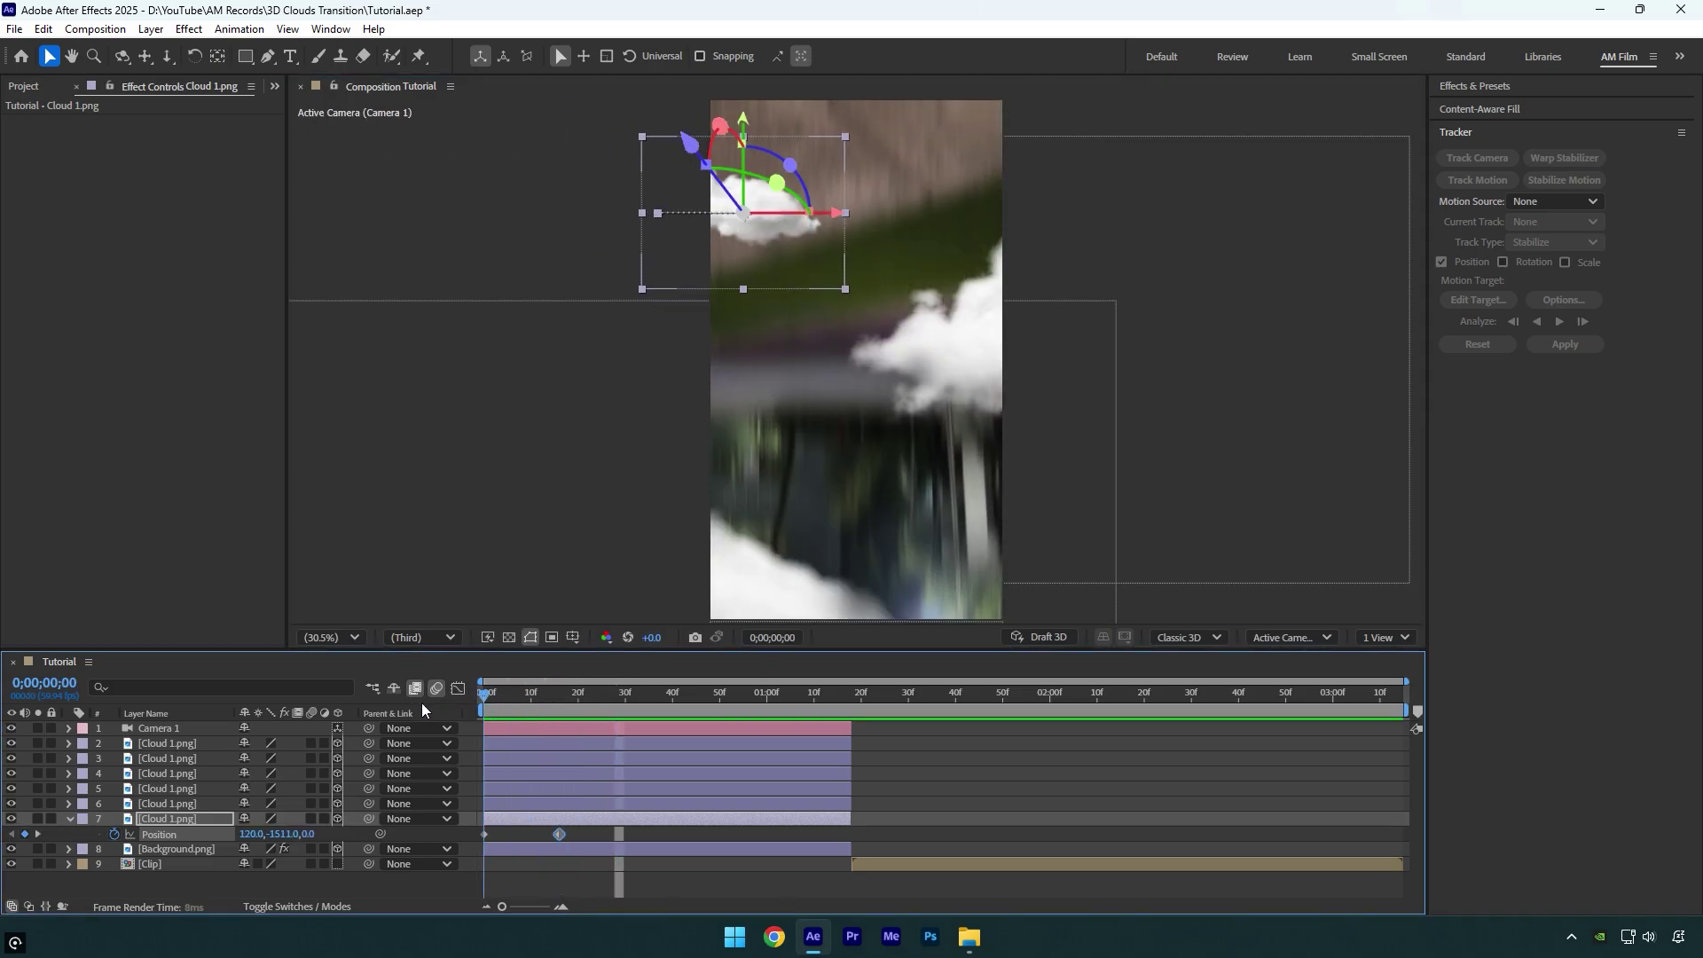
{"action": "left_click_drag", "start_coordinate": [566, 828], "coordinate": [674, 840]}
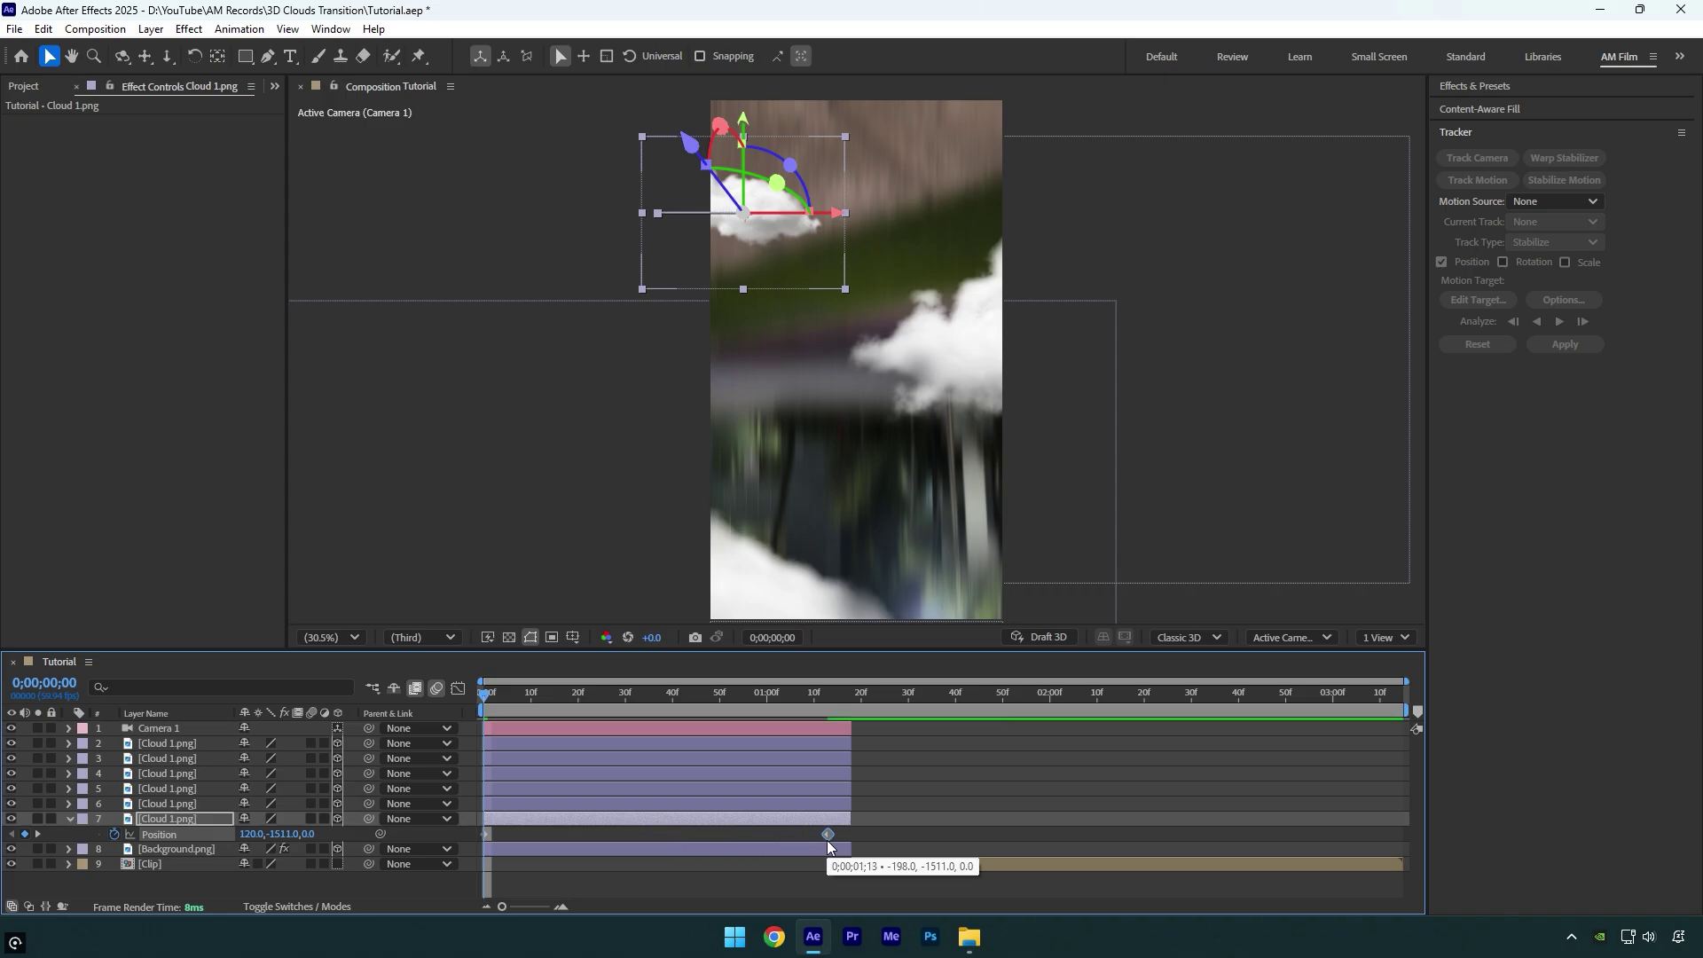
{"action": "key", "text": "space"}
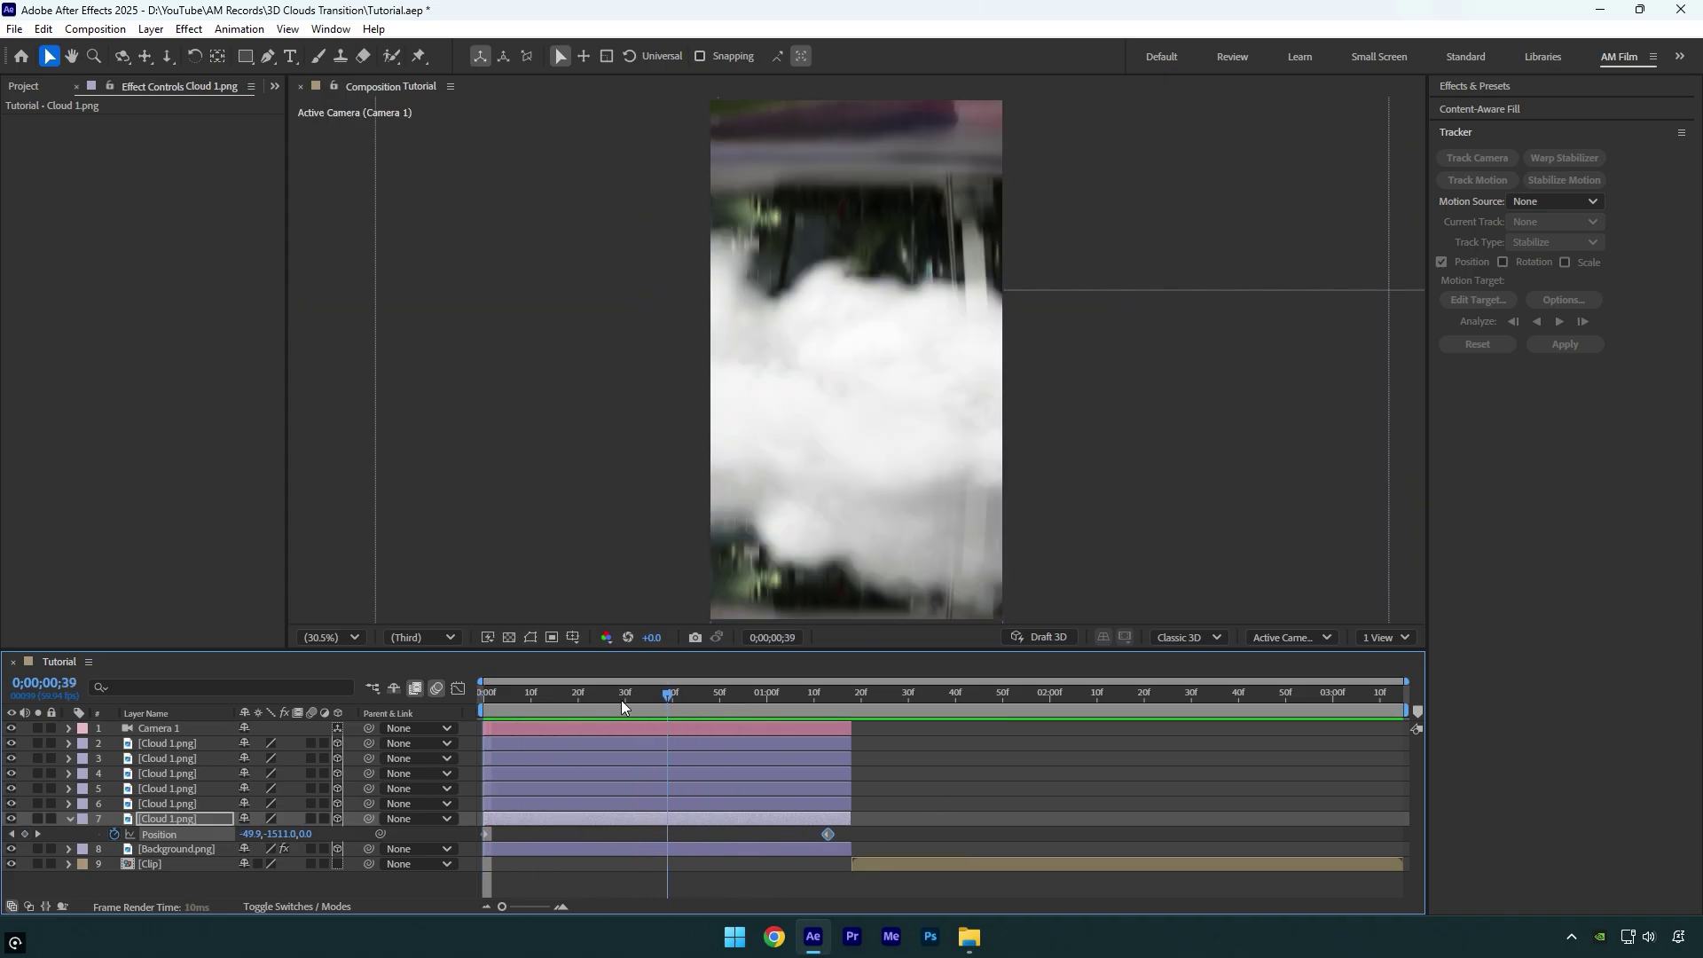
{"action": "key", "text": "space"}
Keyframe the next cloud layer's position so it slides to the right.
{"action": "left_click", "coordinate": [177, 800]}
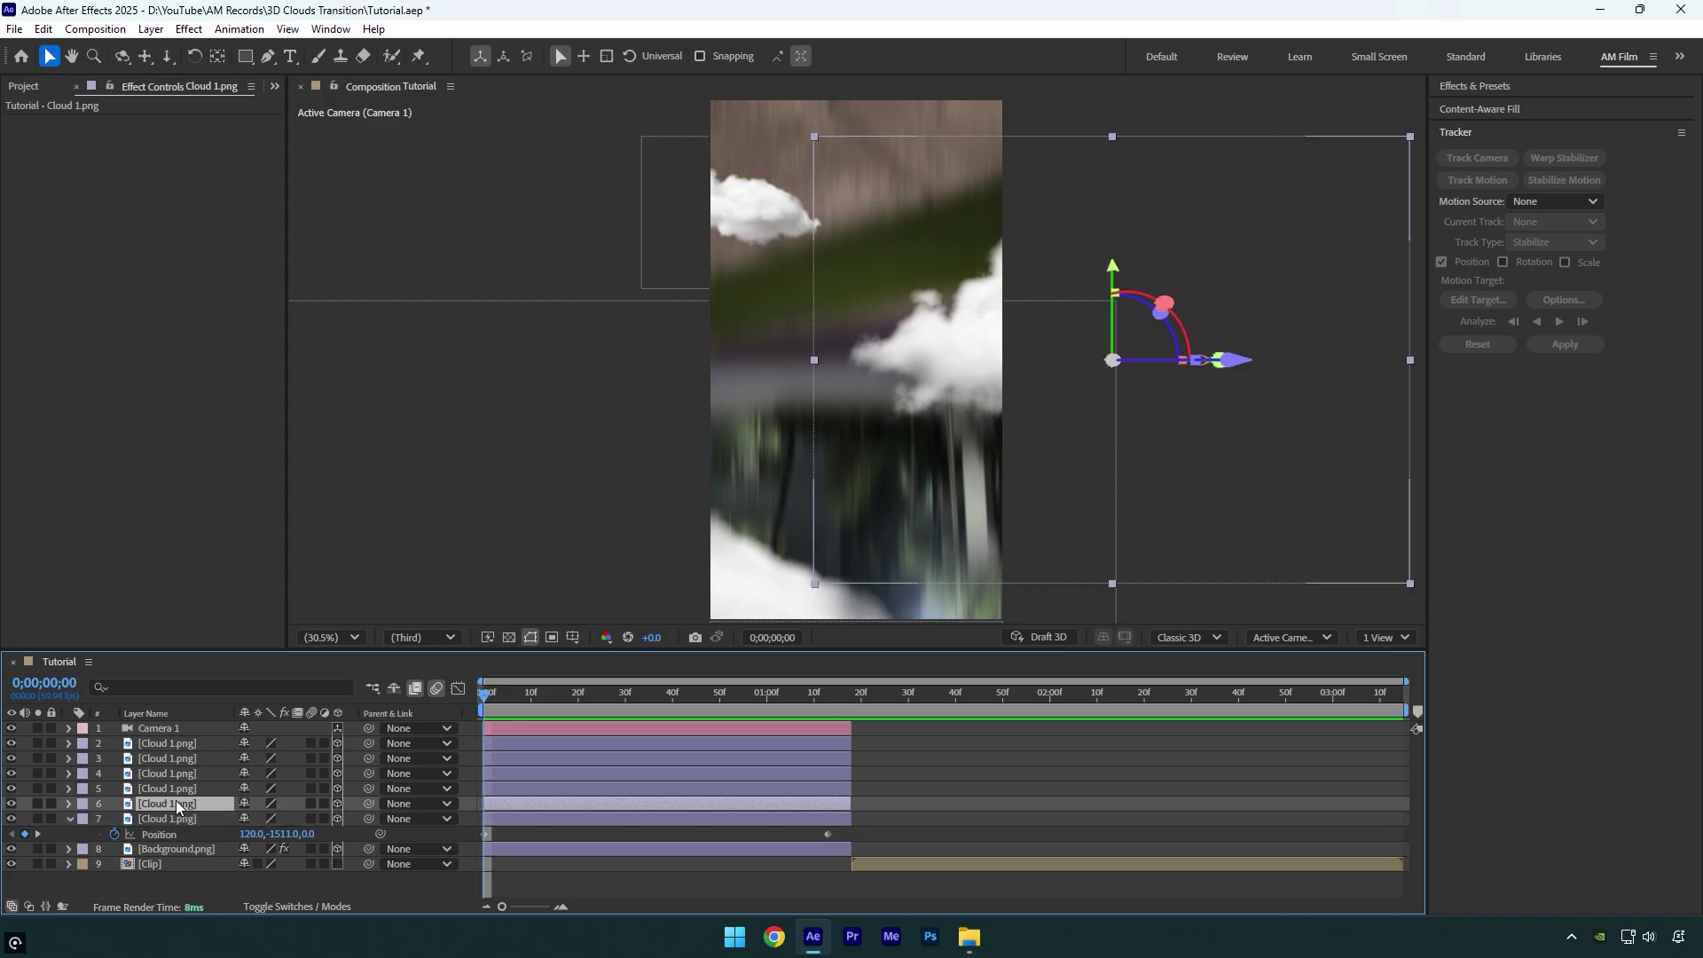
{"action": "key", "text": "p"}
{"action": "left_click", "coordinate": [115, 819]}
{"action": "left_click", "coordinate": [519, 692]}
{"action": "left_click_drag", "start_coordinate": [1112, 302], "coordinate": [1144, 257]}
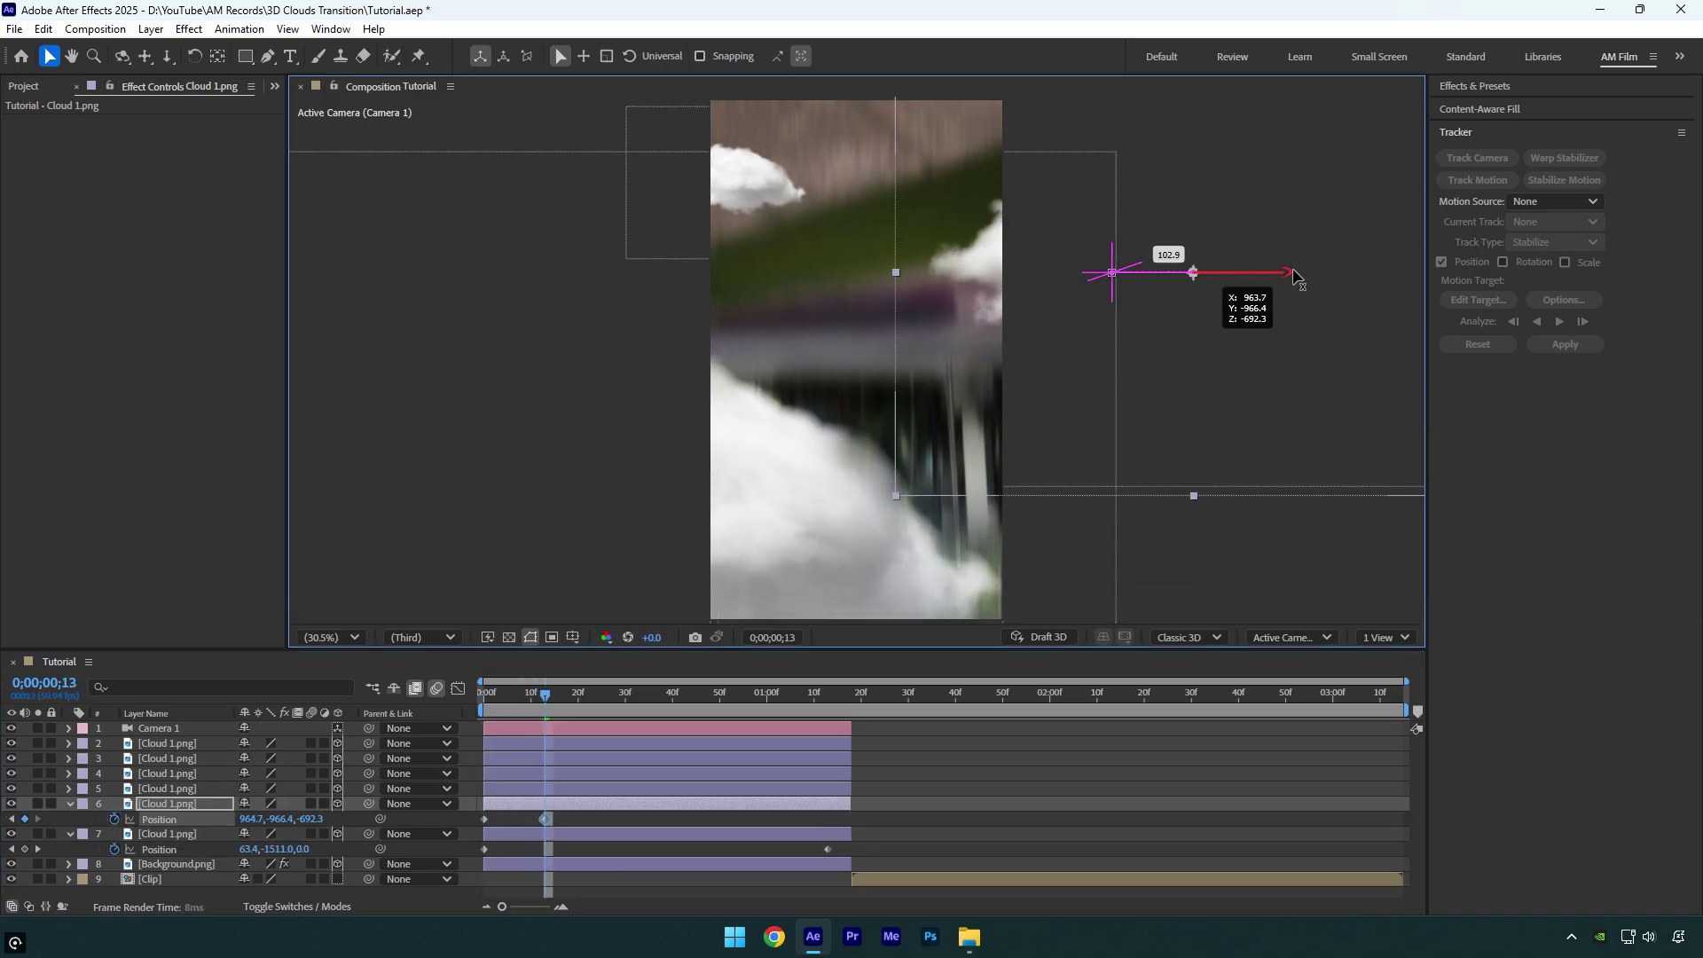
Keyframe the third cloud's position, then preview the three drifting clouds from the start.
{"action": "left_click", "coordinate": [497, 705]}
{"action": "key", "text": "p"}
{"action": "key", "text": "k"}
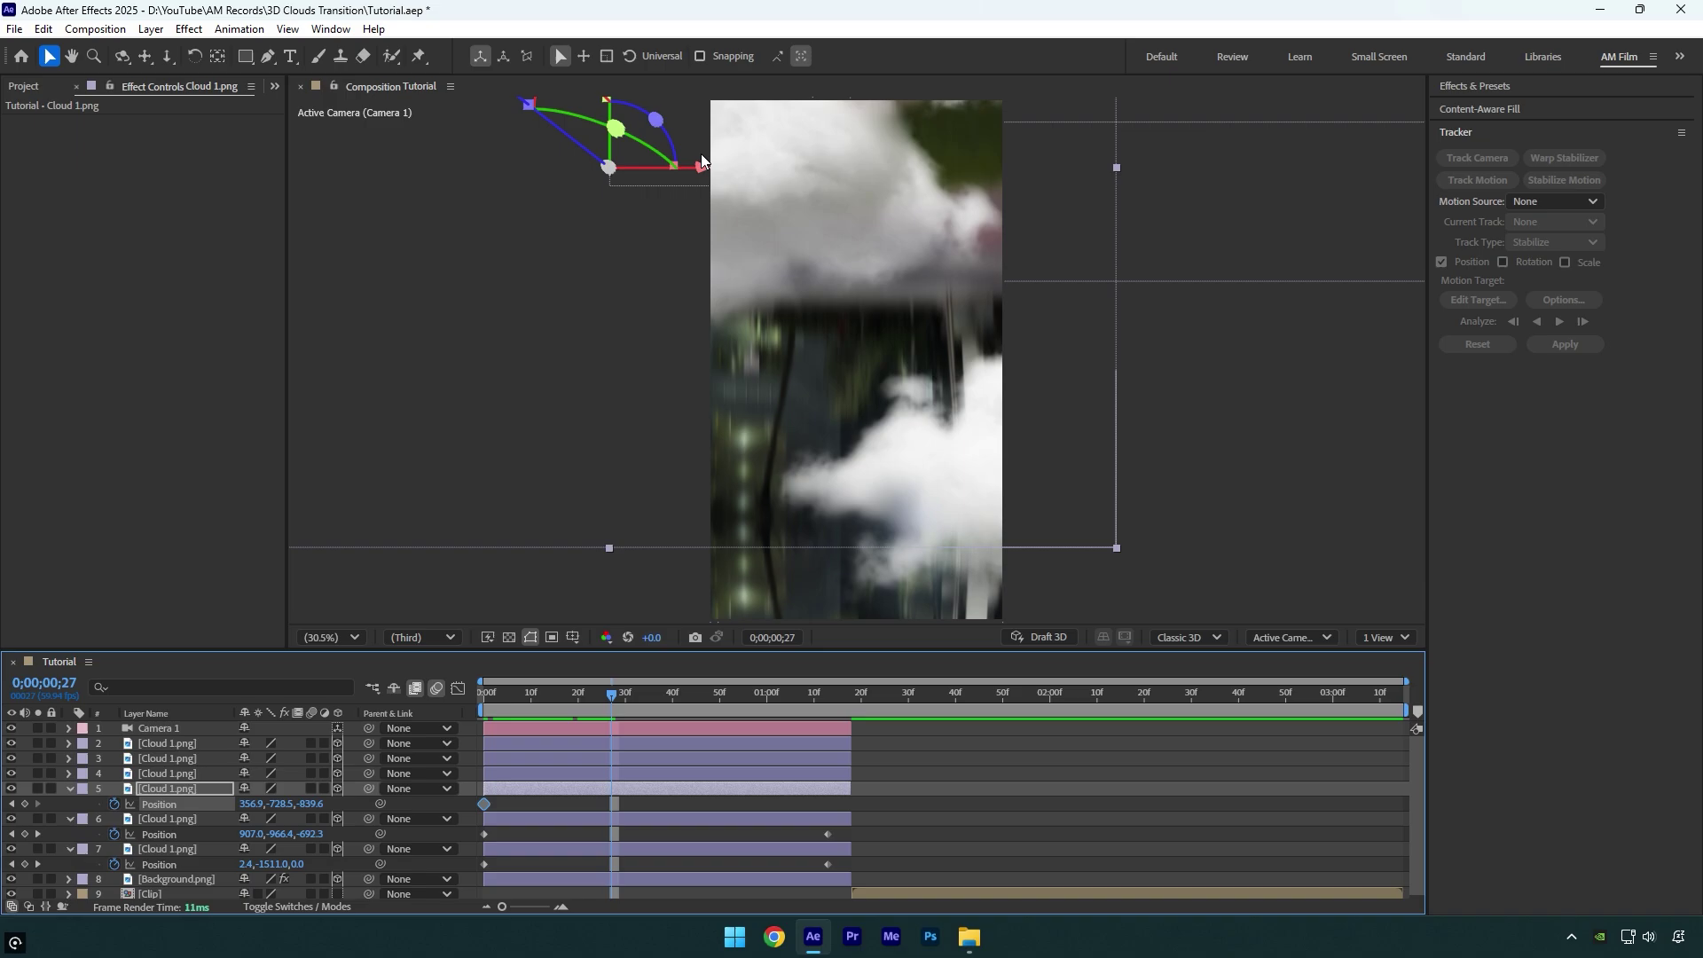
{"action": "key", "text": "Home"}
{"action": "key", "text": "ctrl+grave"}
{"action": "left_click", "coordinate": [149, 823], "text": "shift"}
{"action": "key", "text": "space"}
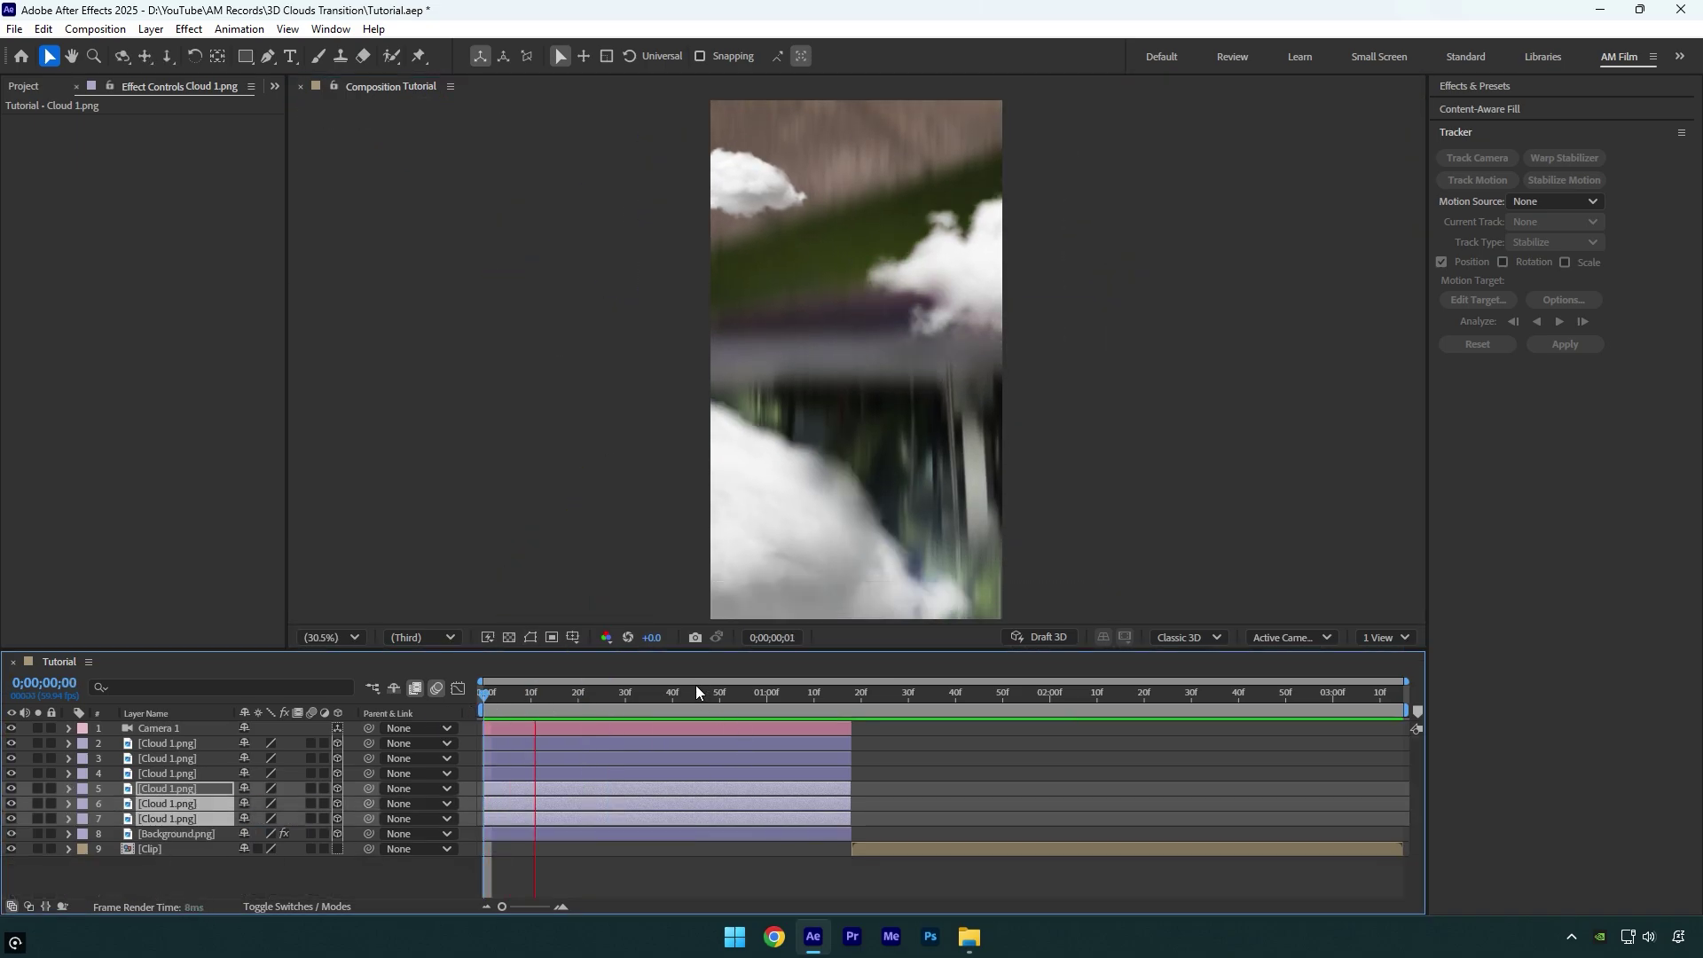
Turn on motion blur for the cloud layers through Background.png and preview.
{"action": "left_click", "coordinate": [745, 694]}
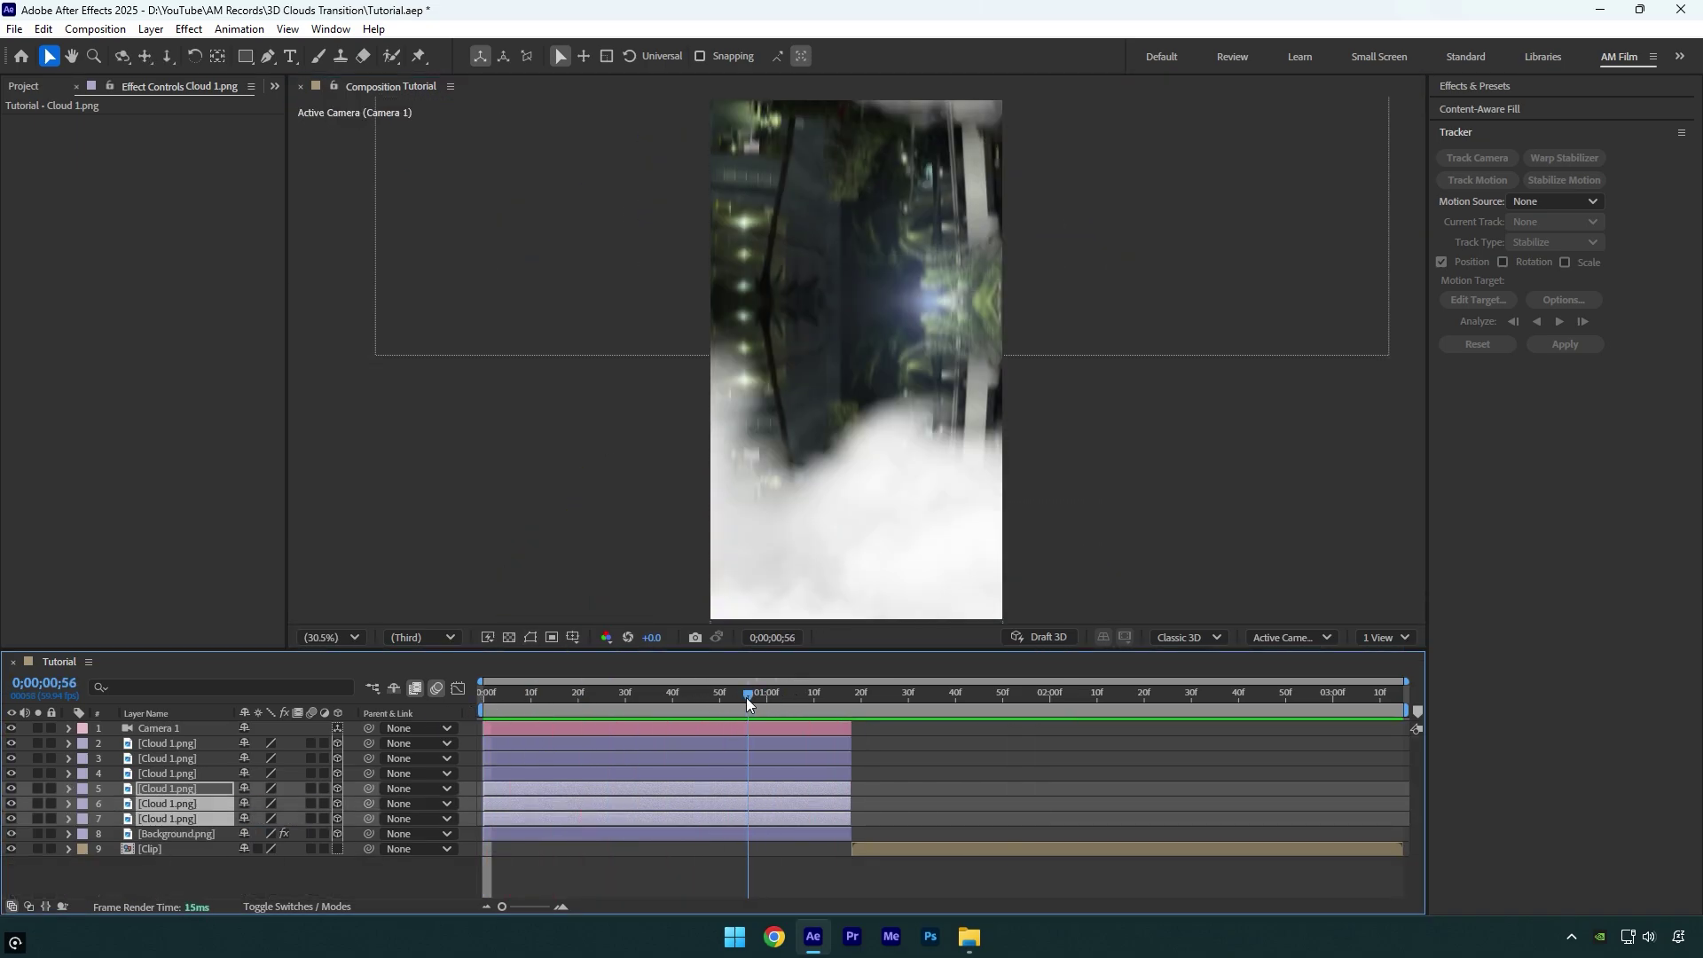
{"action": "left_click", "coordinate": [188, 743]}
{"action": "left_click", "coordinate": [158, 834], "text": "shift"}
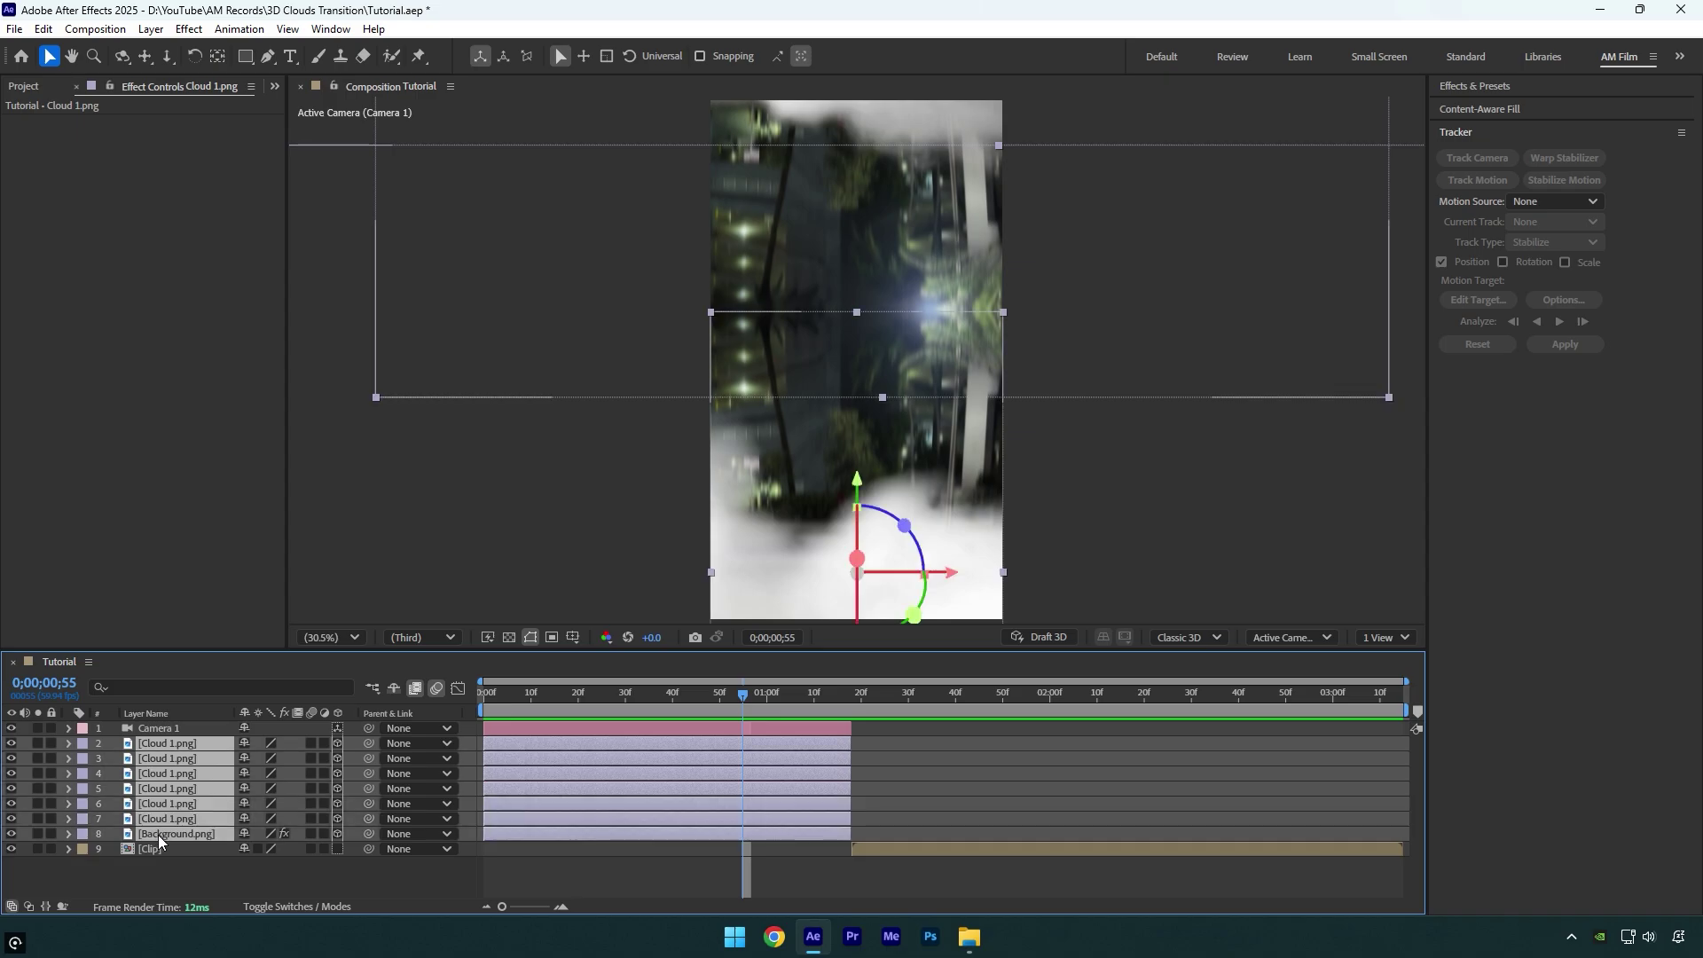
{"action": "left_click", "coordinate": [308, 743]}
{"action": "left_click", "coordinate": [349, 870]}
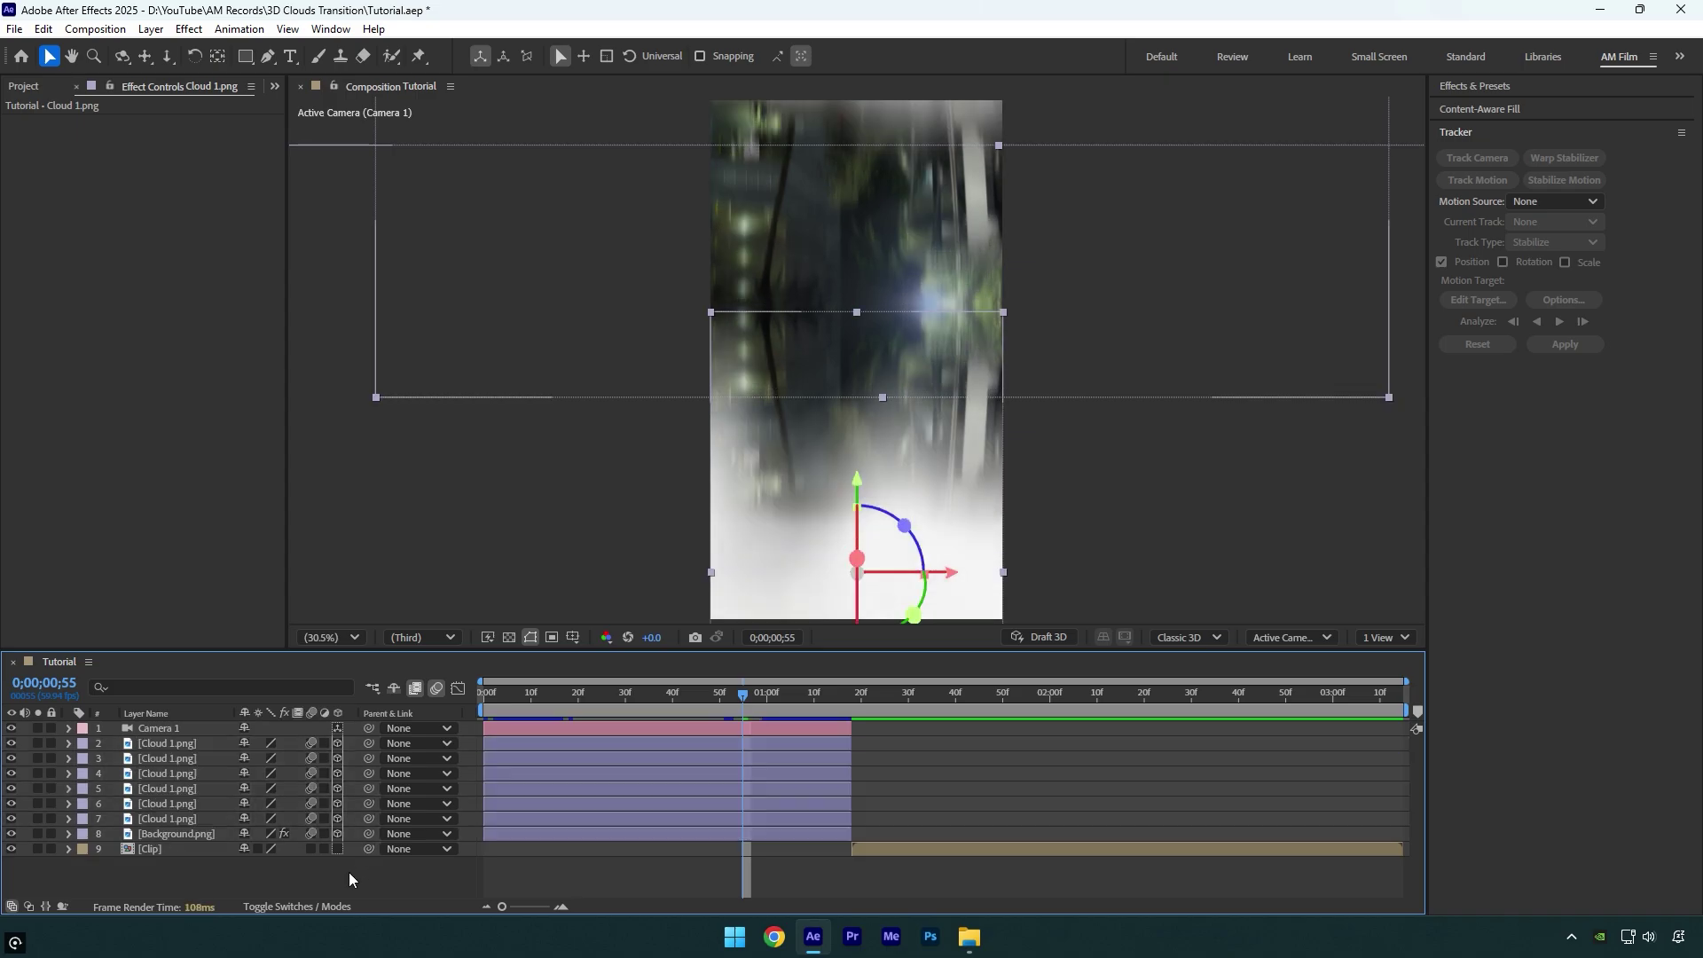
{"action": "left_click_drag", "start_coordinate": [662, 700], "coordinate": [408, 699]}
{"action": "key", "text": "space"}
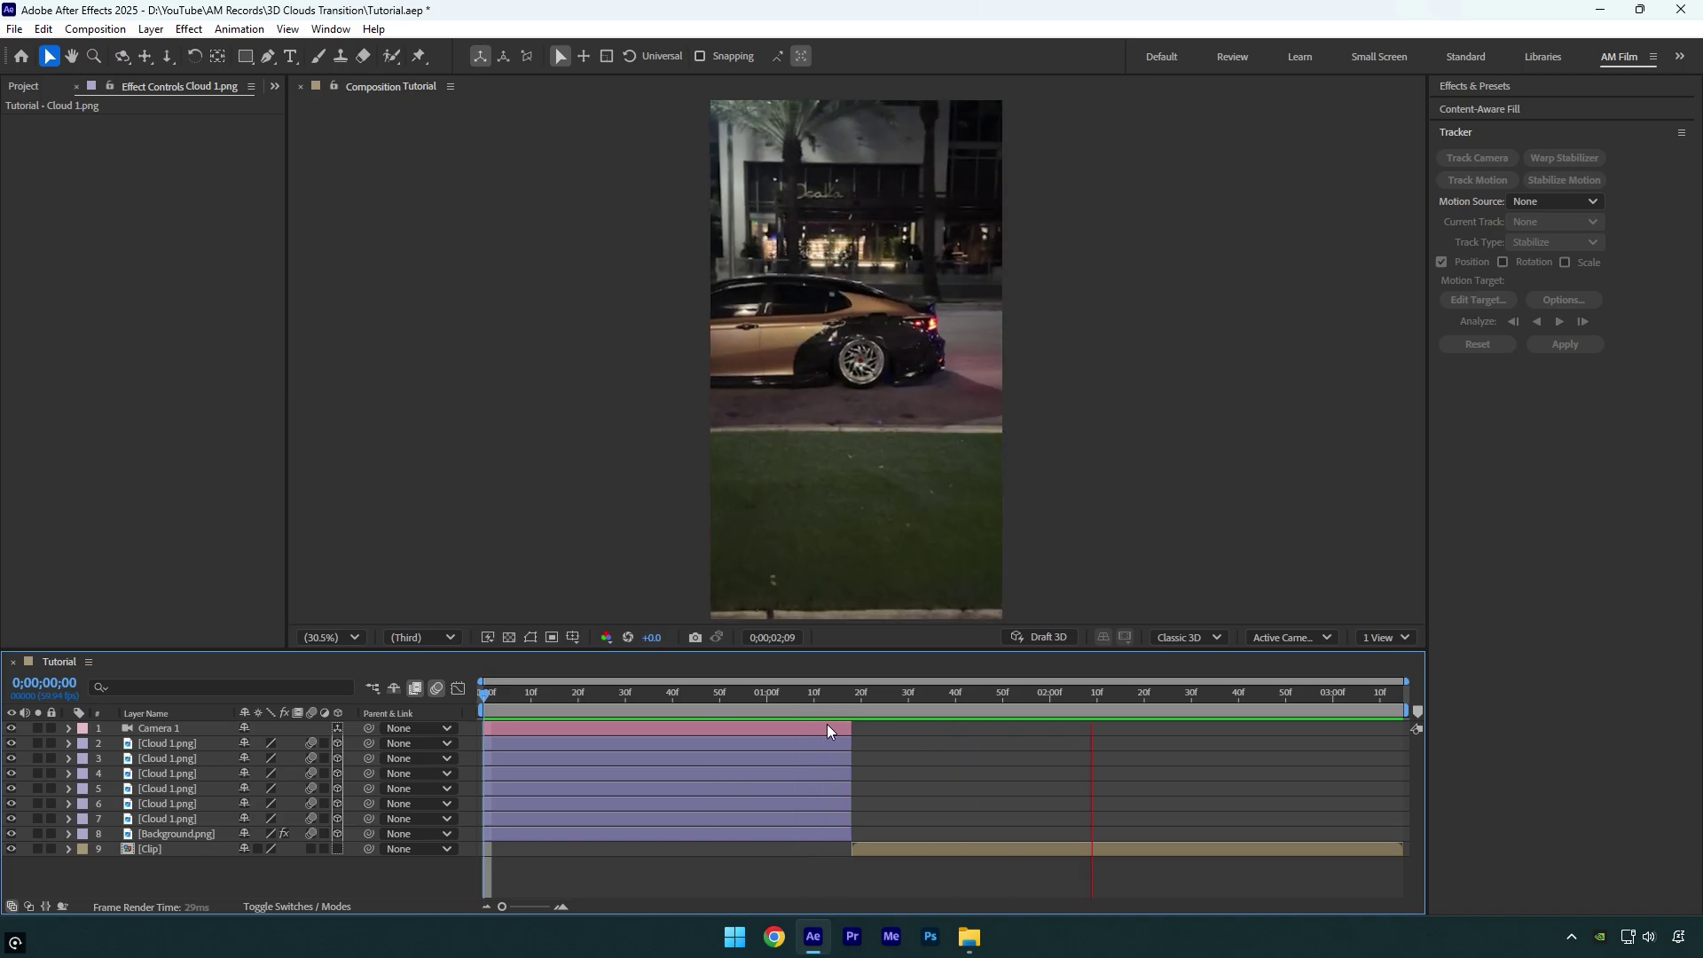
{"action": "key", "text": "space"}
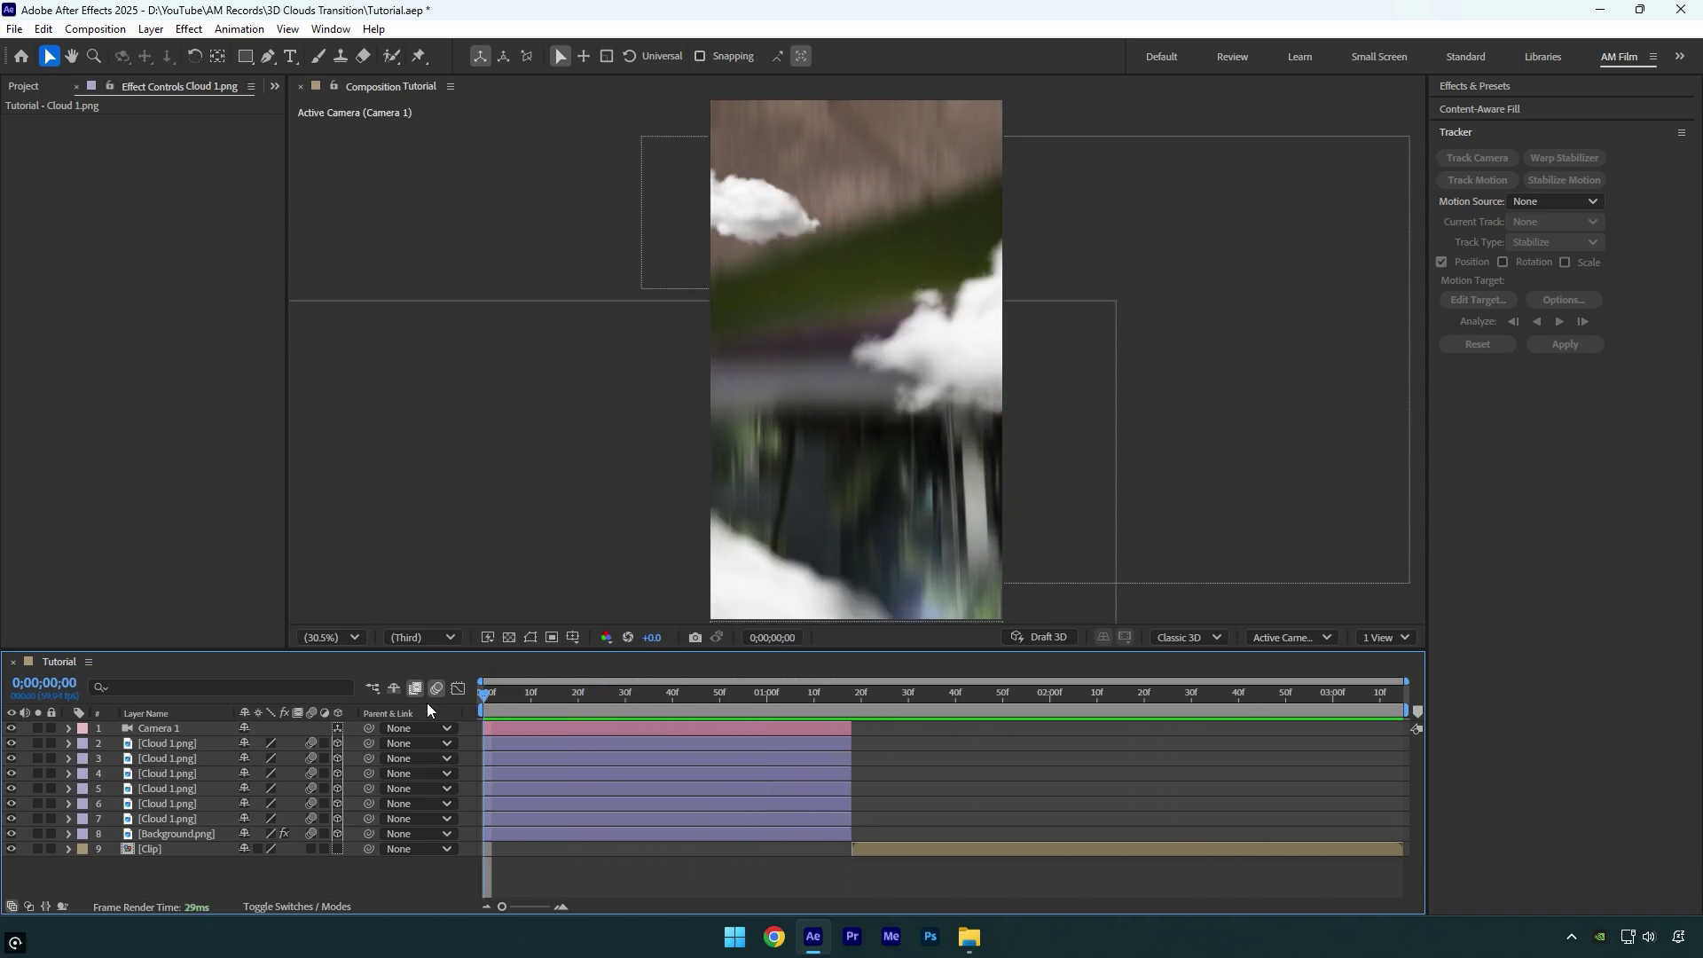
Raise the Background.png Directional Blur Length to 210.4 and preview the stronger blur.
{"action": "left_click", "coordinate": [493, 832]}
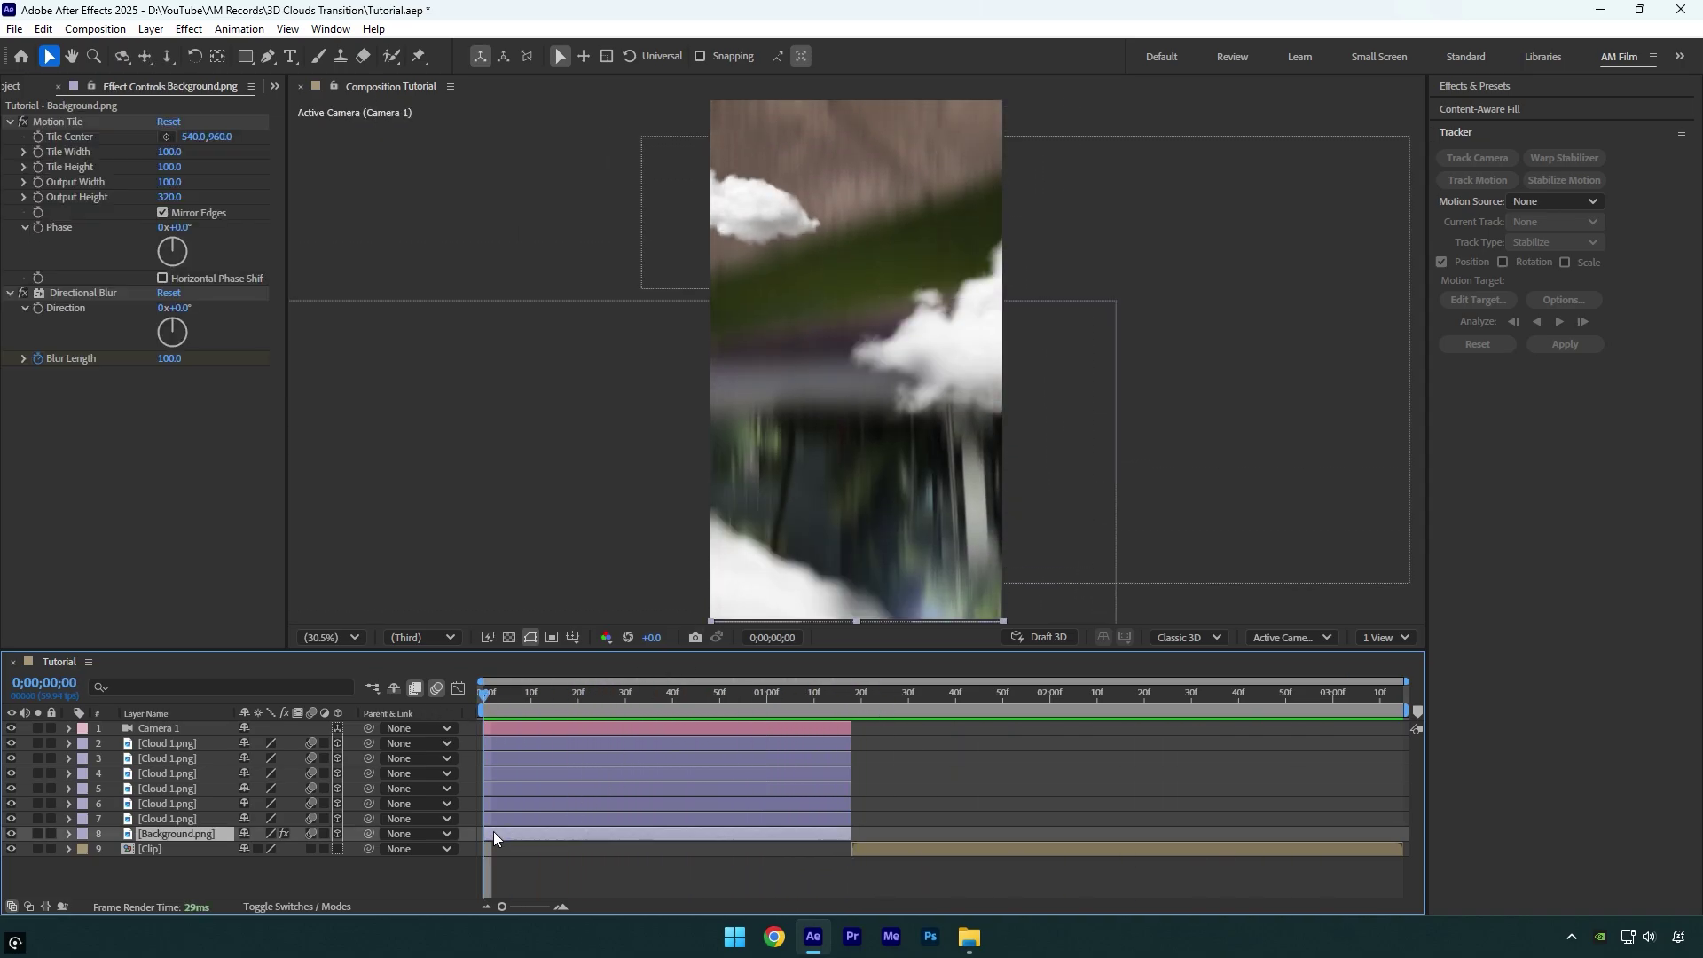
{"action": "left_click_drag", "start_coordinate": [169, 358], "coordinate": [333, 356]}
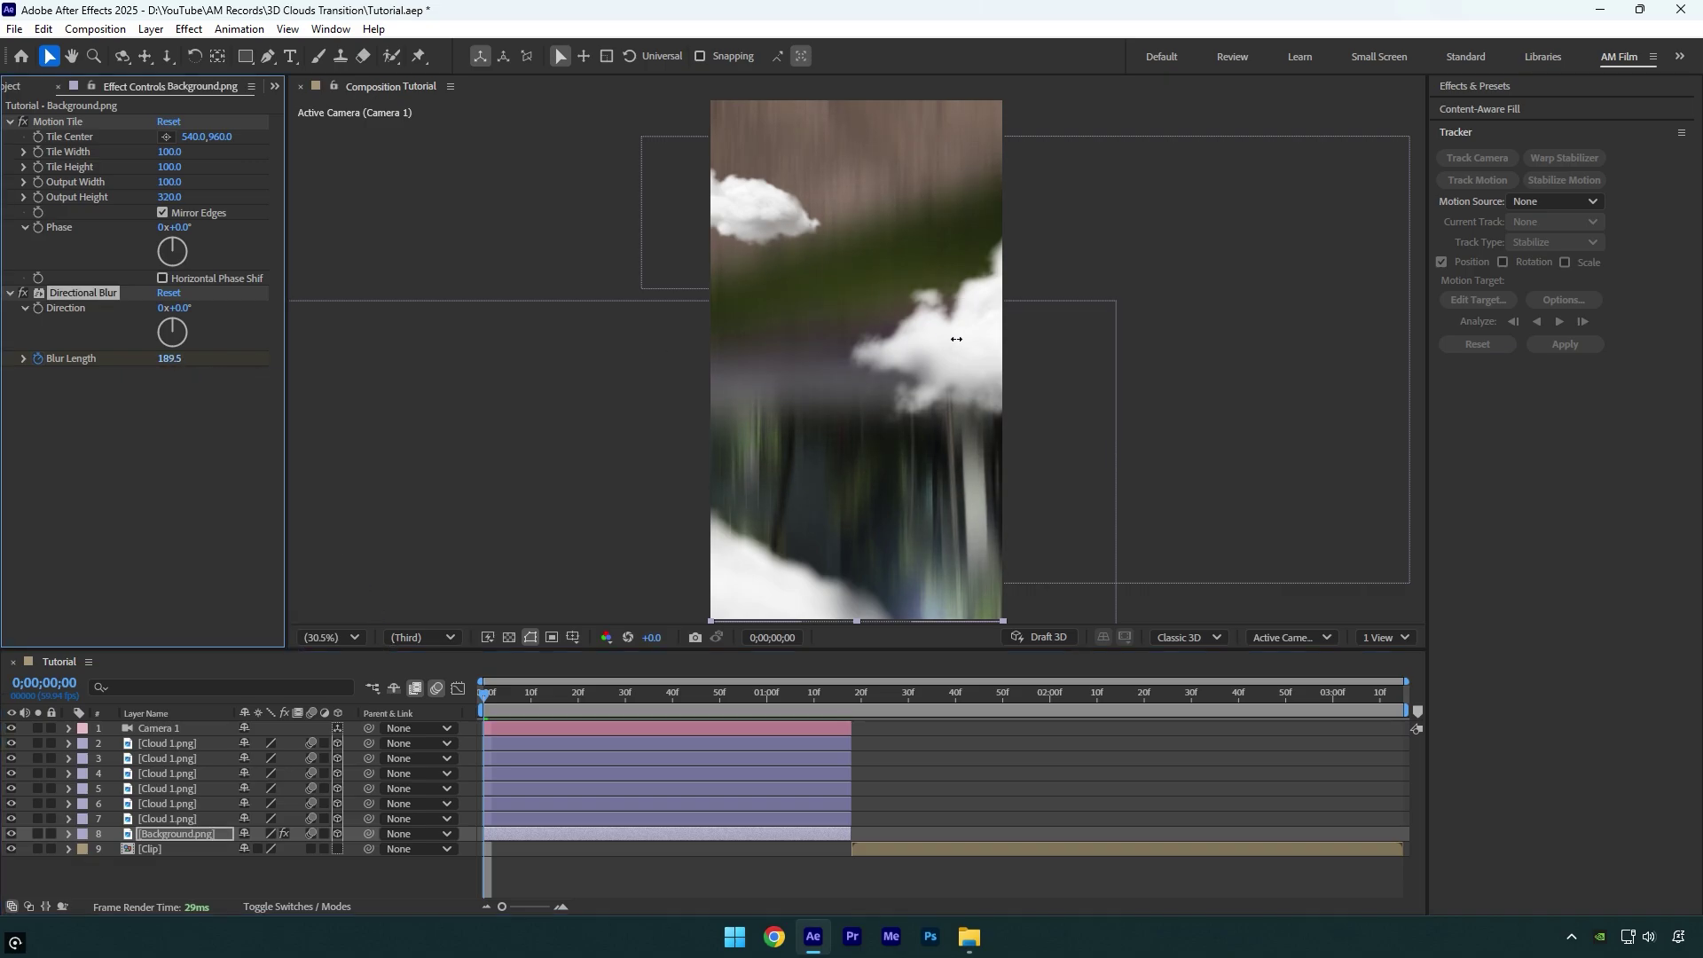
{"action": "key", "text": "space"}
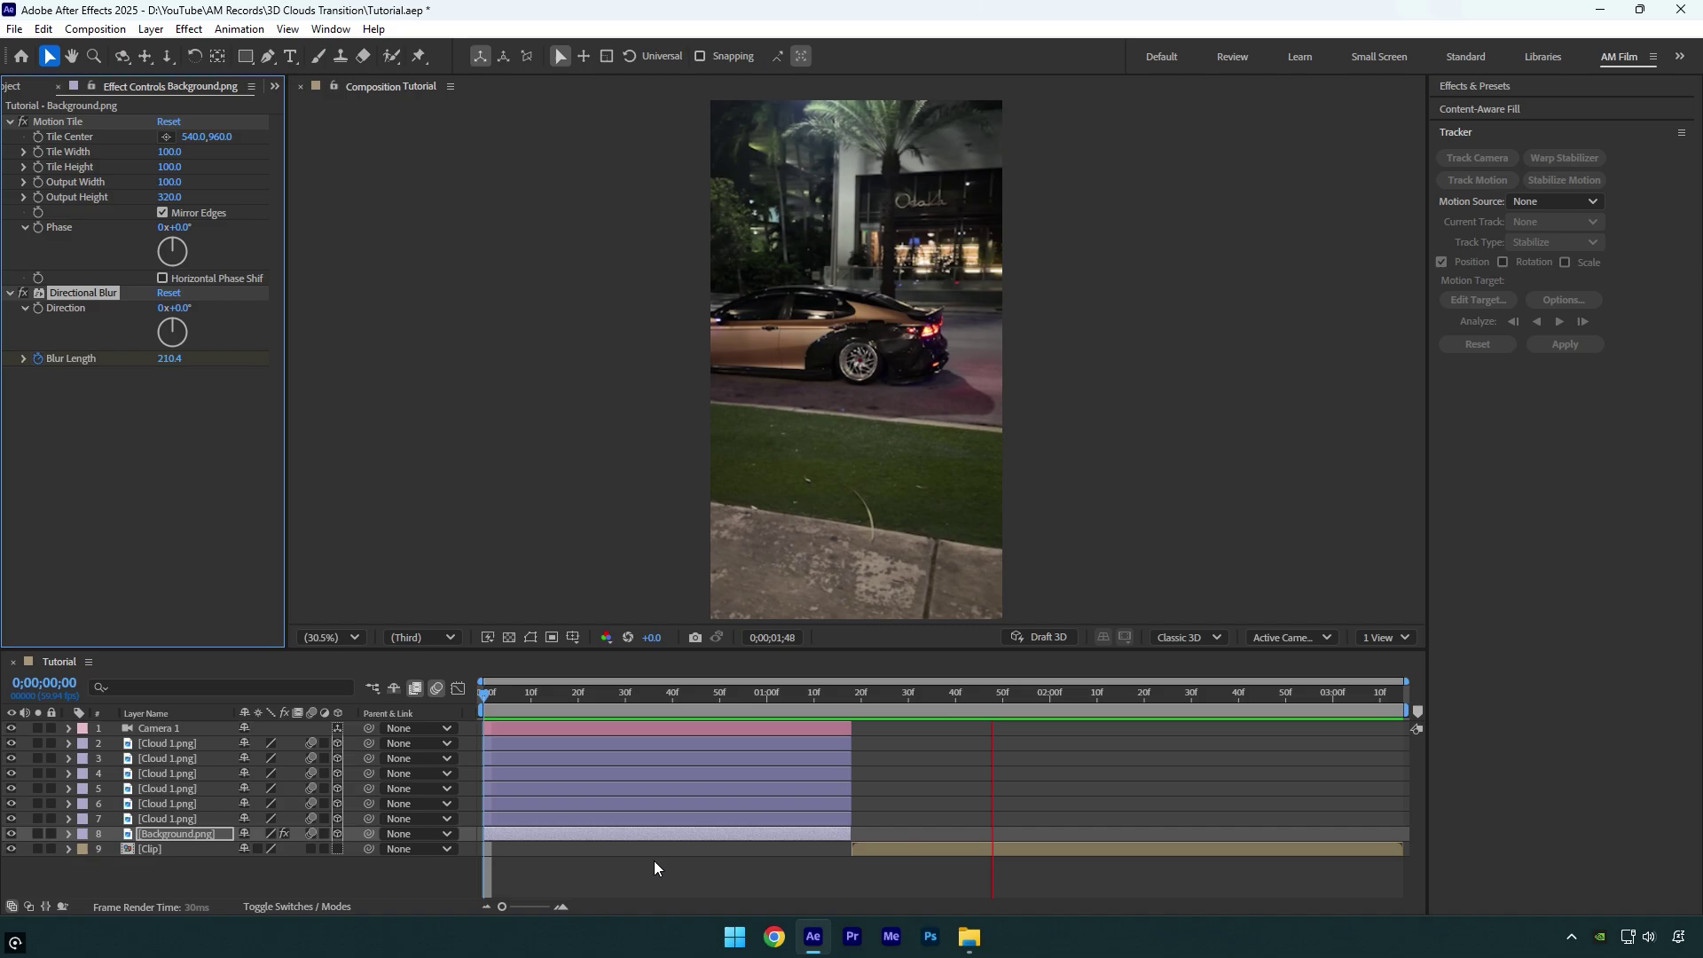
{"action": "left_click", "coordinate": [619, 696]}
Duplicate Clip, freeze it on the car frame, and fit it from start to 0;00;01;18.
{"action": "left_click_drag", "start_coordinate": [619, 697], "coordinate": [850, 683]}
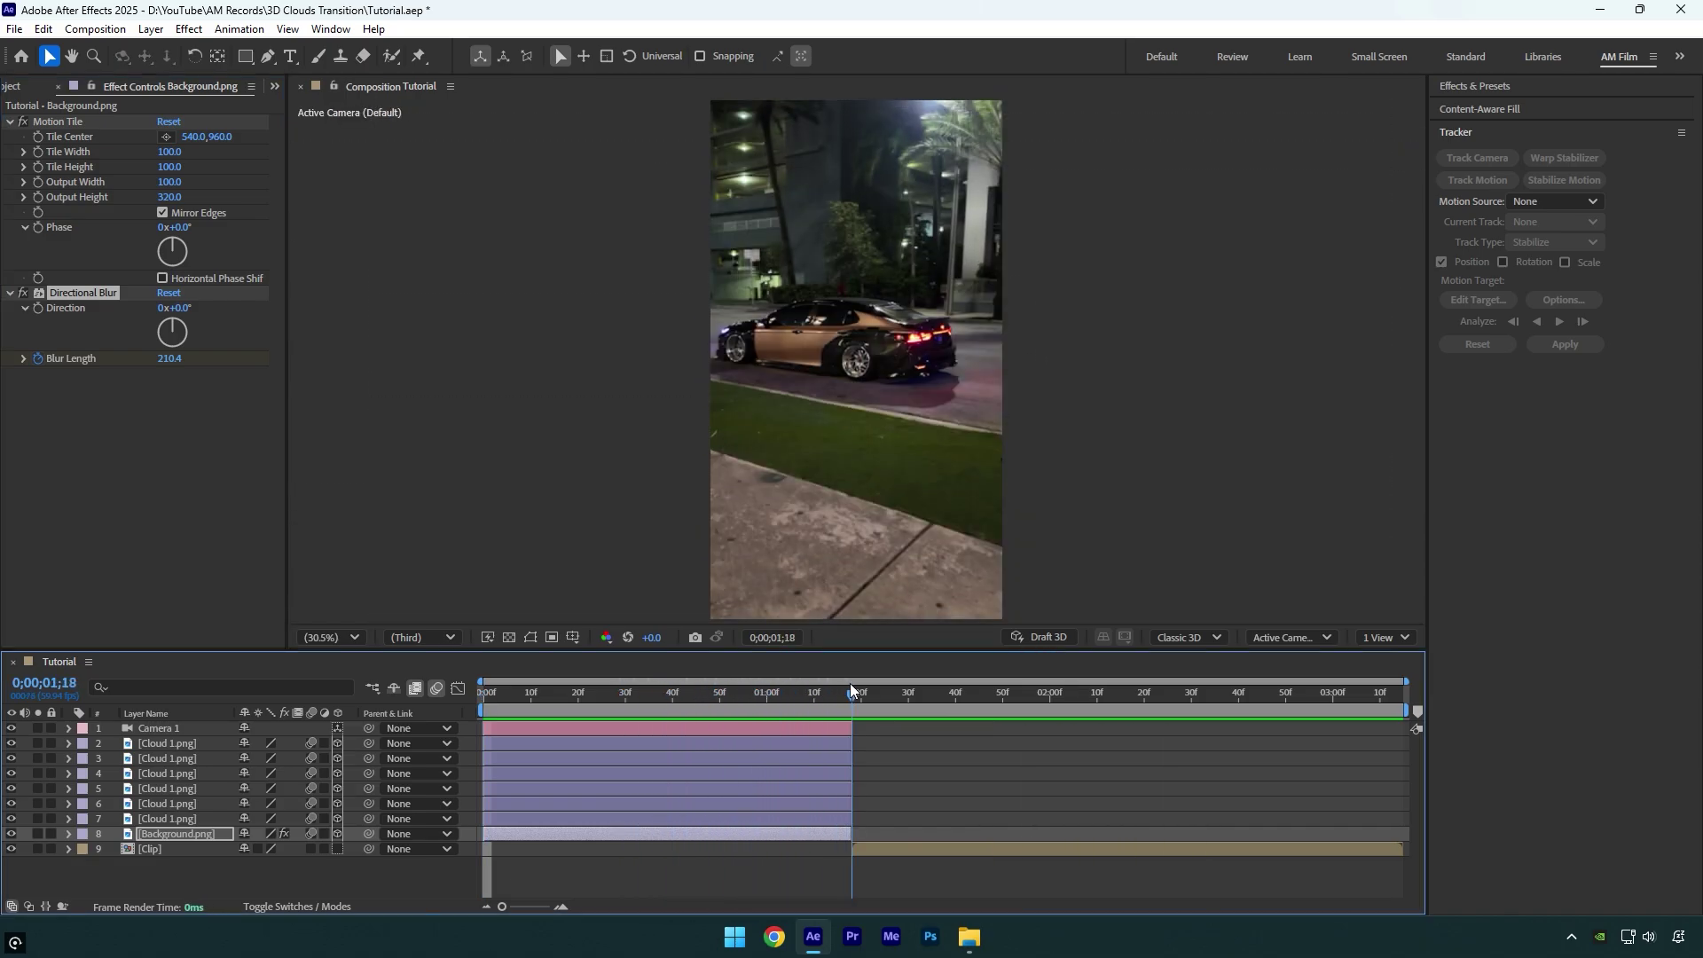
{"action": "left_click", "coordinate": [912, 848]}
{"action": "key", "text": "ctrl+d"}
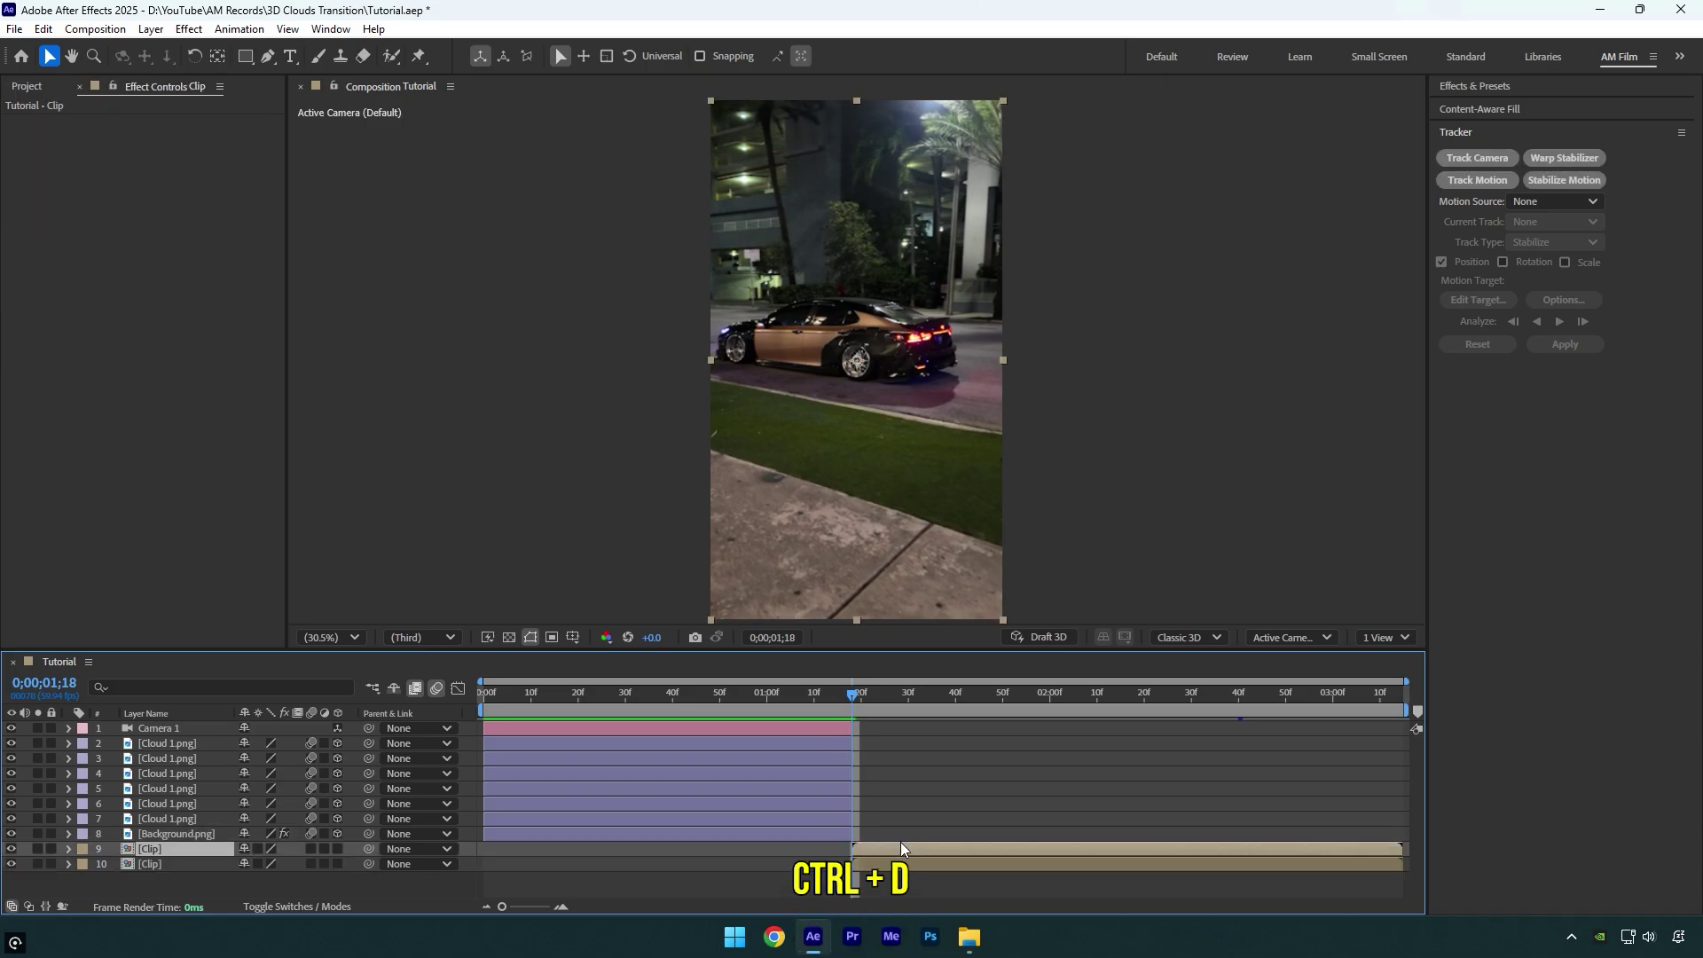
{"action": "right_click", "coordinate": [901, 845]}
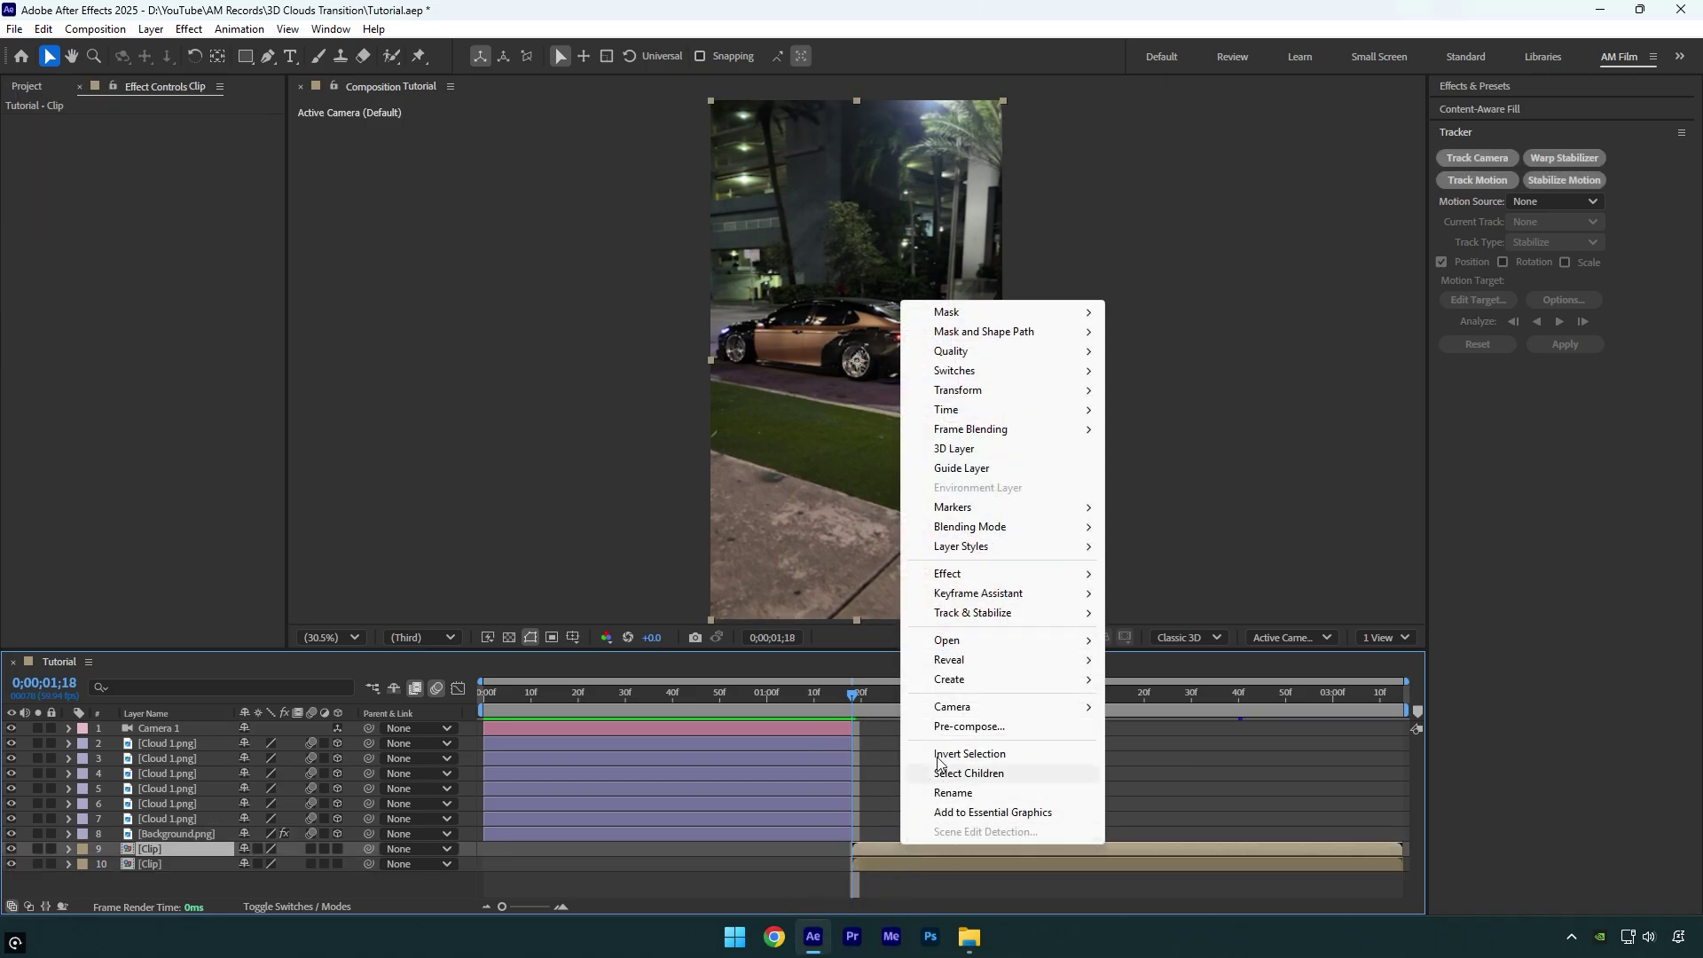
{"action": "mouse_move", "coordinate": [998, 411]}
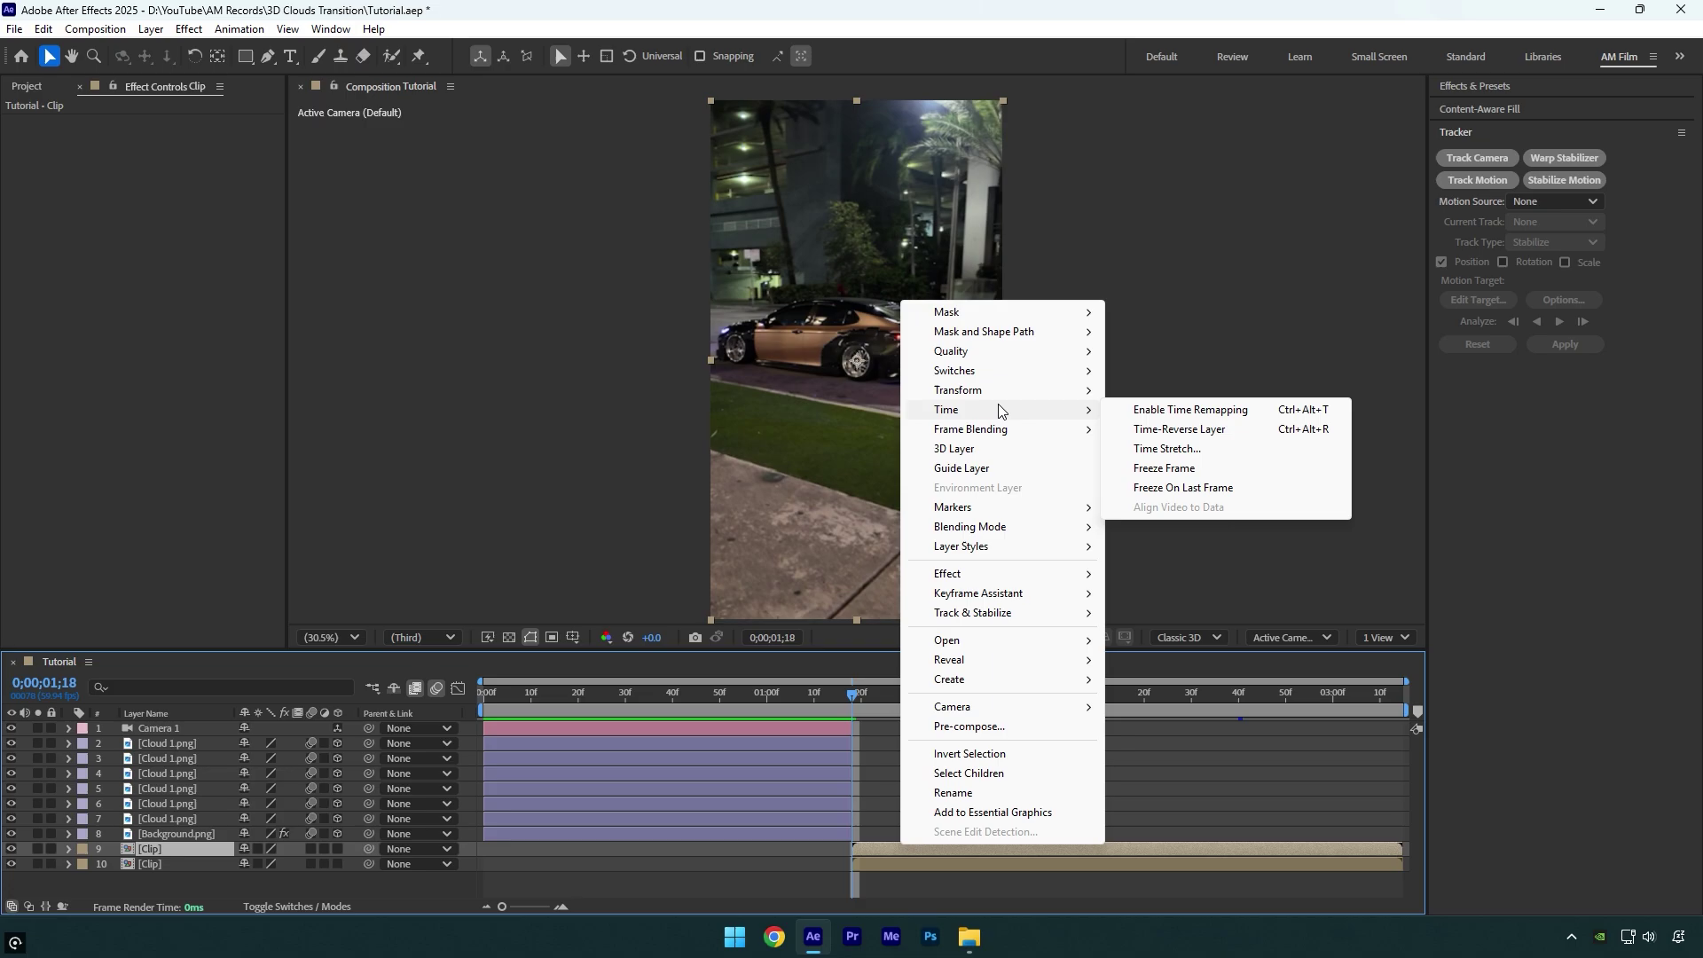
{"action": "left_click", "coordinate": [1154, 470]}
{"action": "left_click_drag", "start_coordinate": [1077, 848], "coordinate": [721, 854]}
{"action": "left_click_drag", "start_coordinate": [1402, 849], "coordinate": [984, 866]}
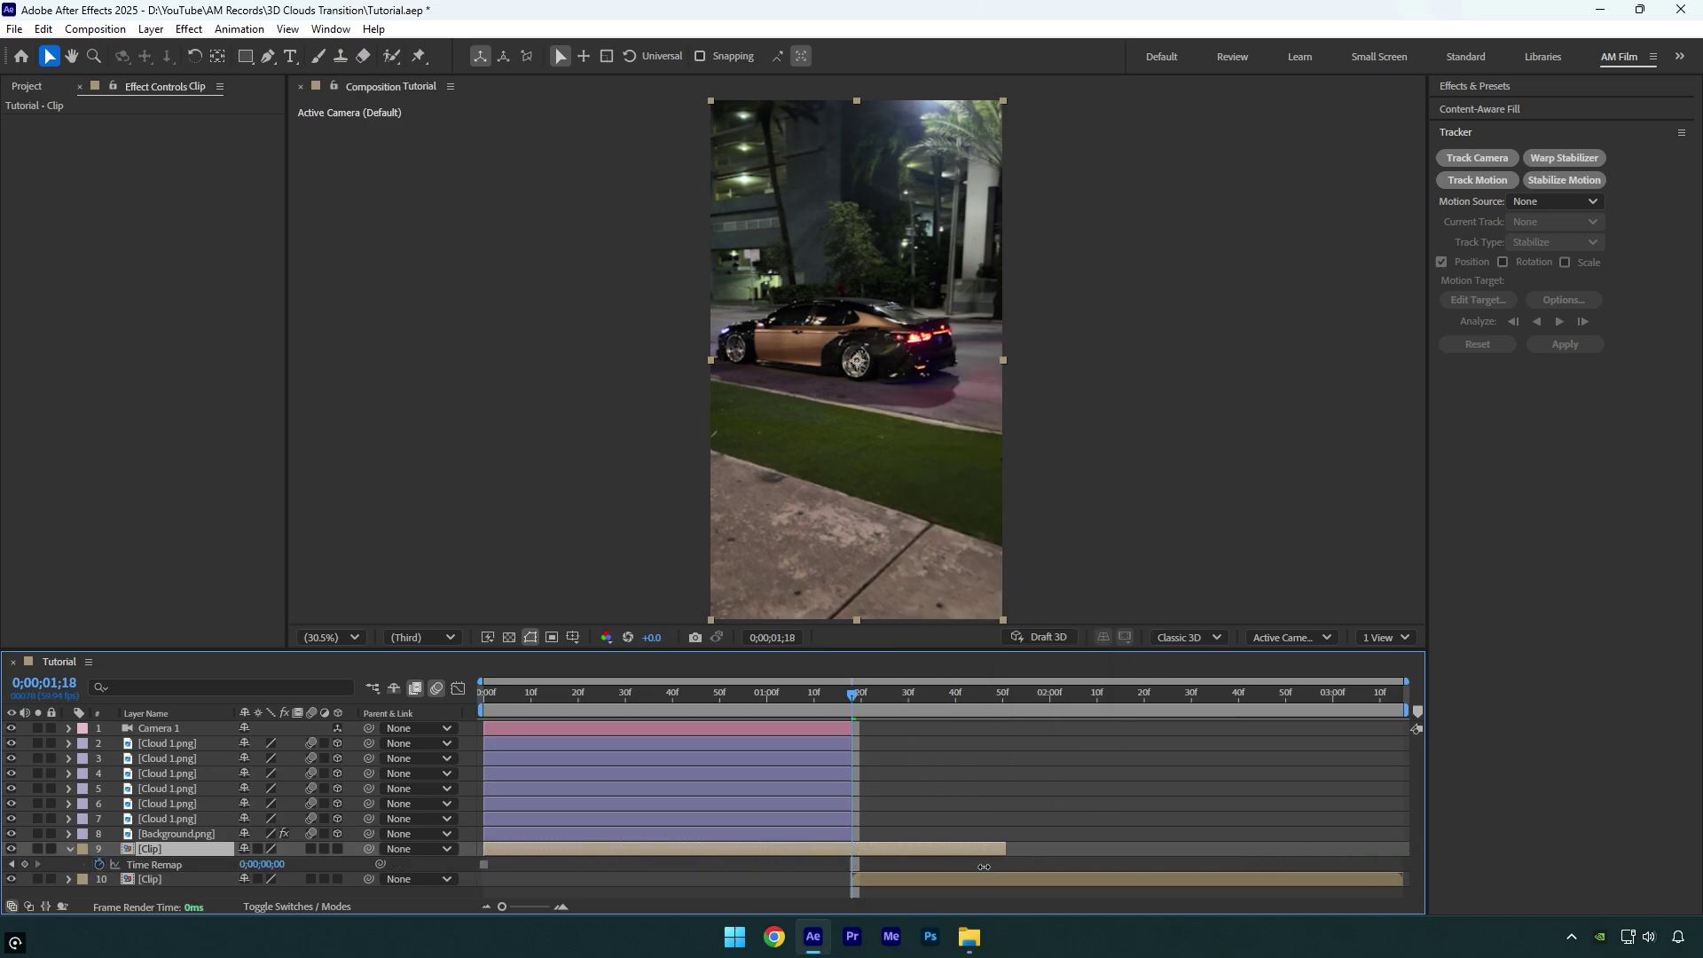
Pre-compose the frozen clip as 'Car only', moving all attributes.
{"action": "right_click", "coordinate": [796, 850]}
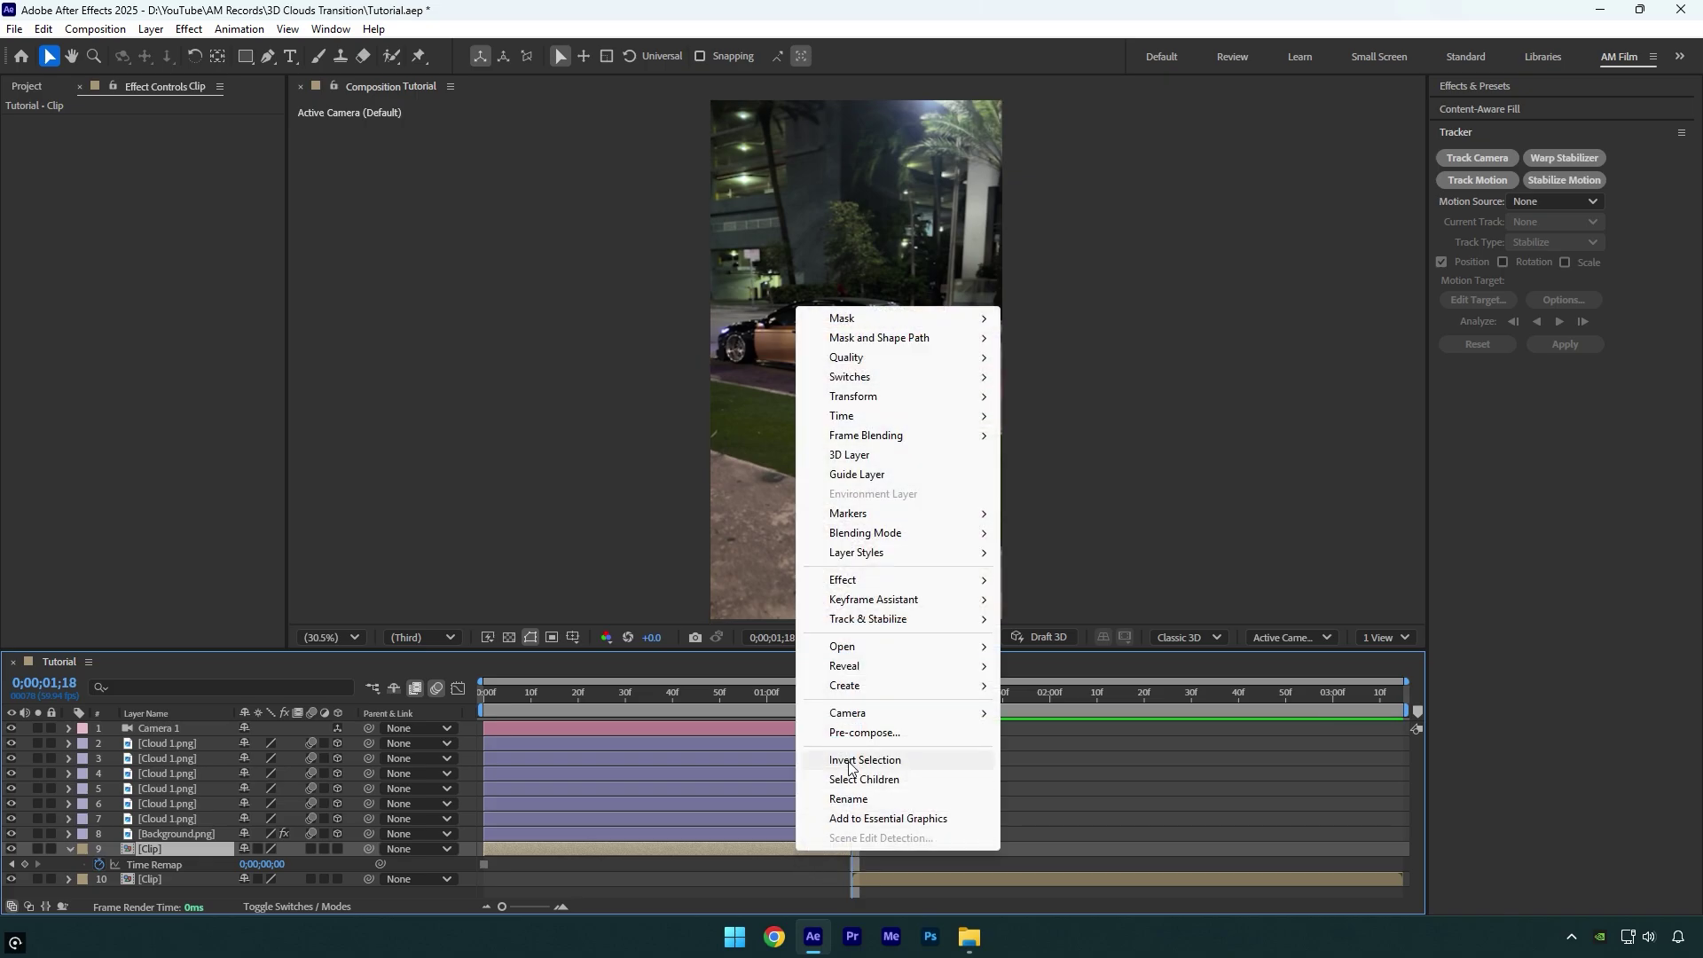
{"action": "left_click", "coordinate": [850, 733]}
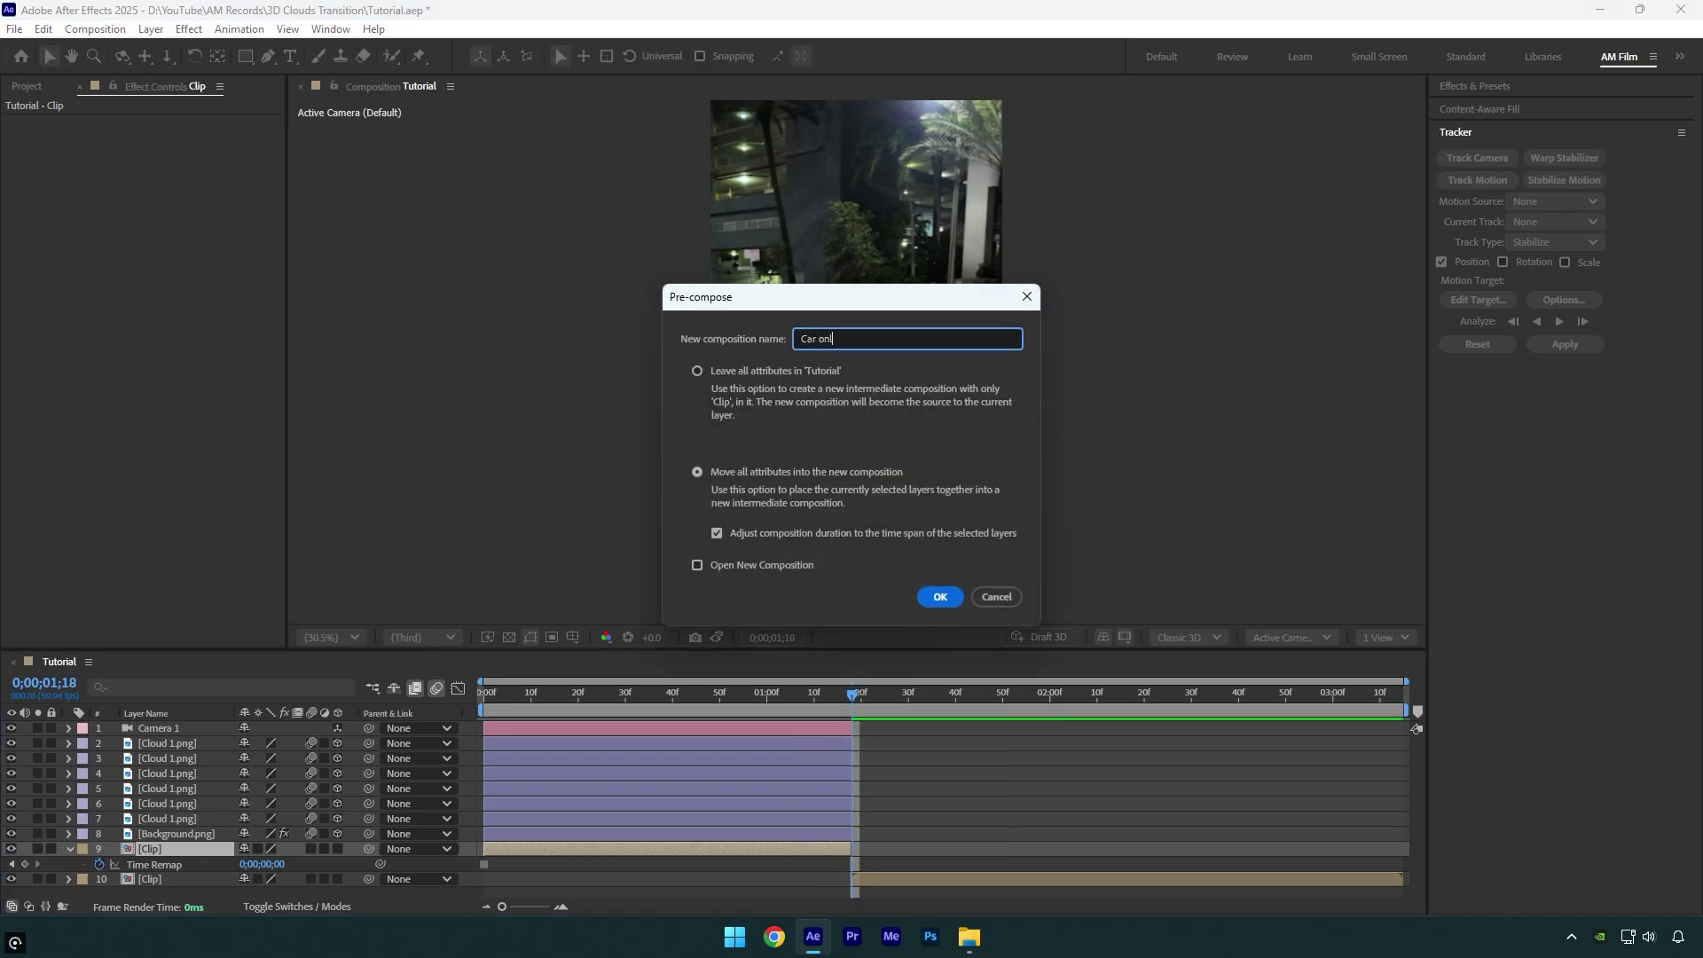
{"action": "left_click", "coordinate": [749, 486]}
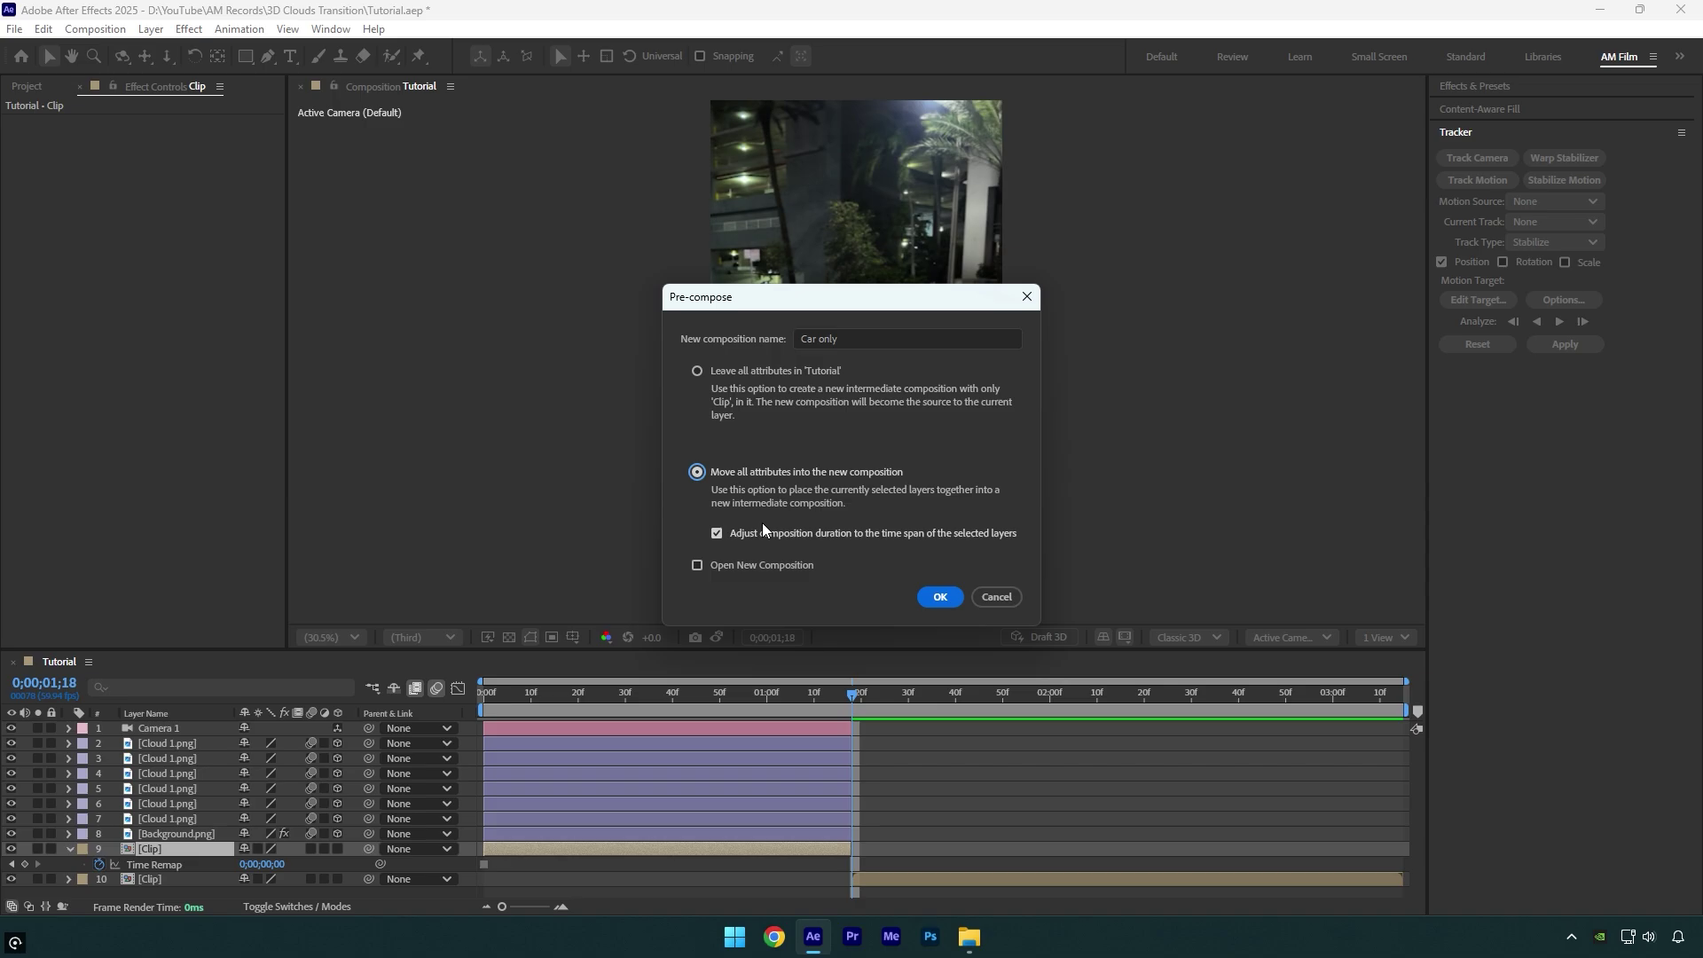
{"action": "left_click", "coordinate": [926, 597]}
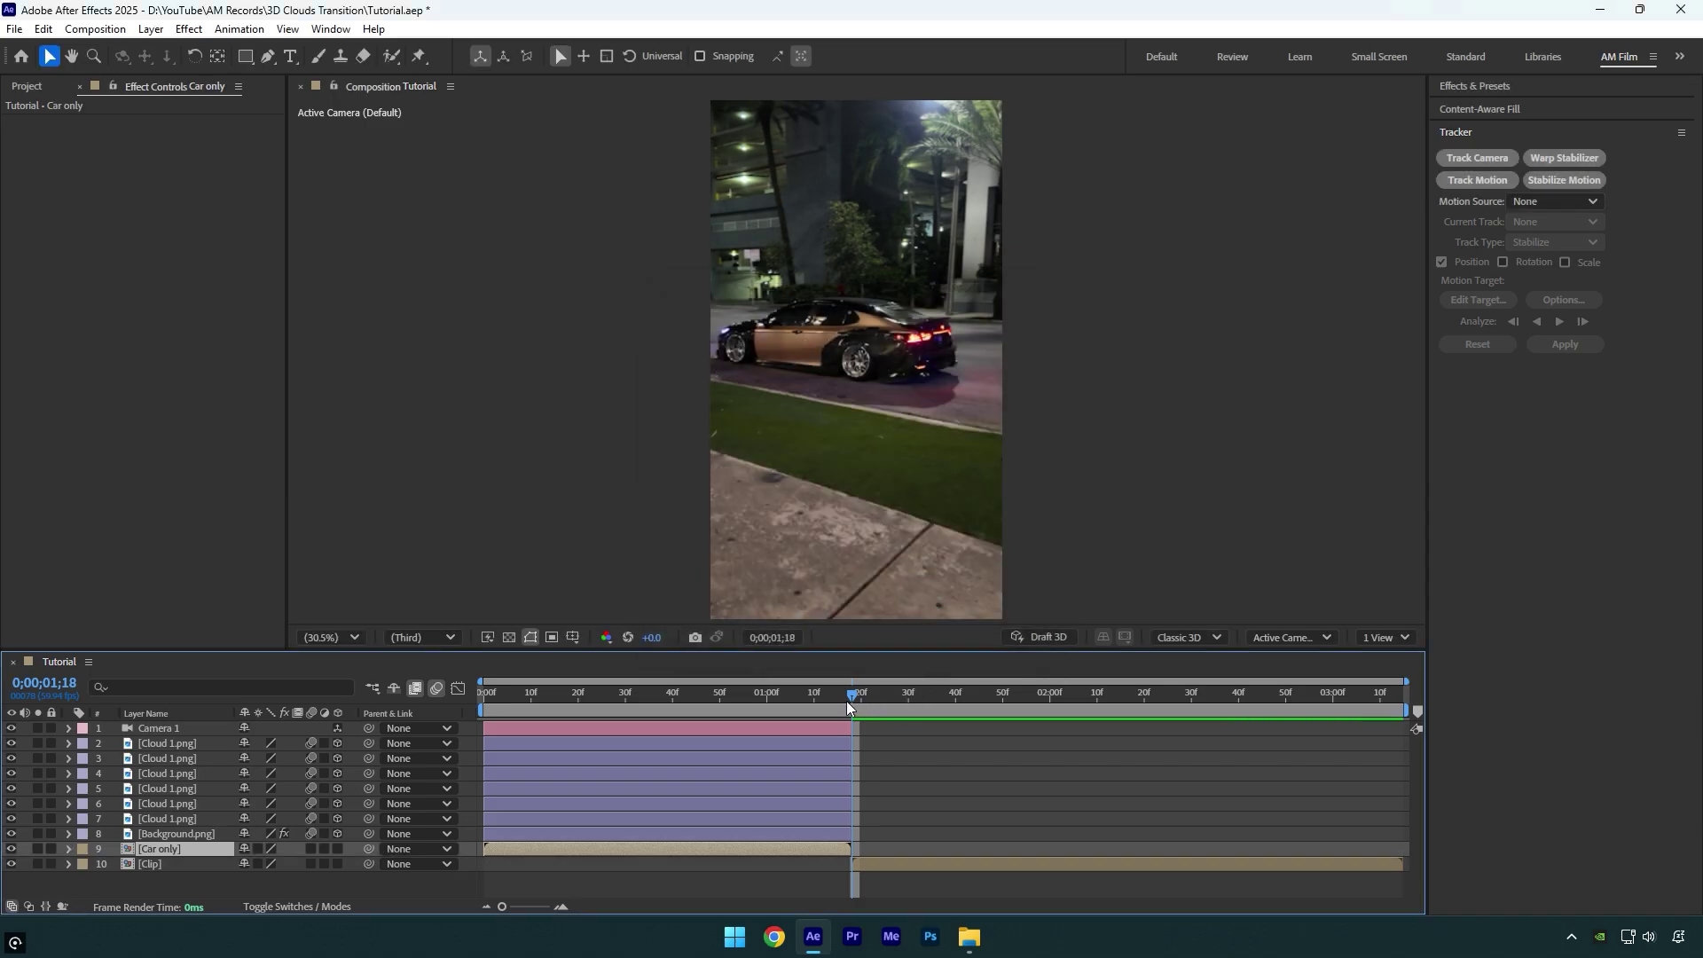
Solo Car only and trace a Pen-tool mask around the car's body.
{"action": "left_click_drag", "start_coordinate": [846, 700], "coordinate": [781, 704]}
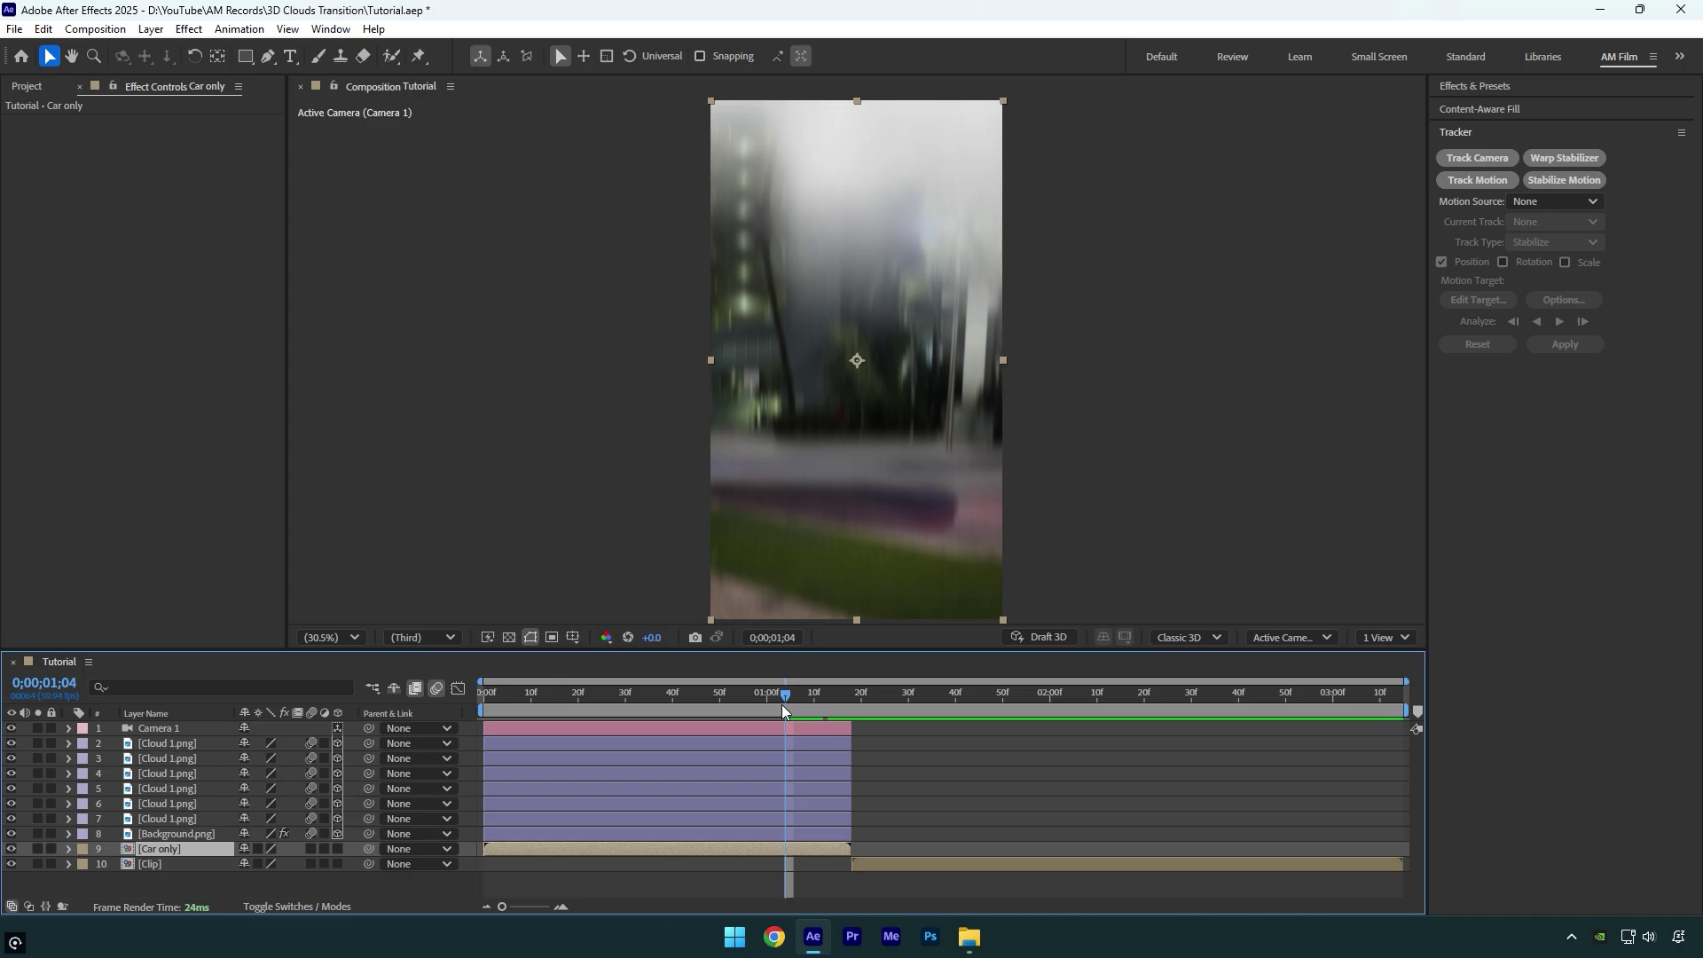
{"action": "left_click", "coordinate": [36, 849]}
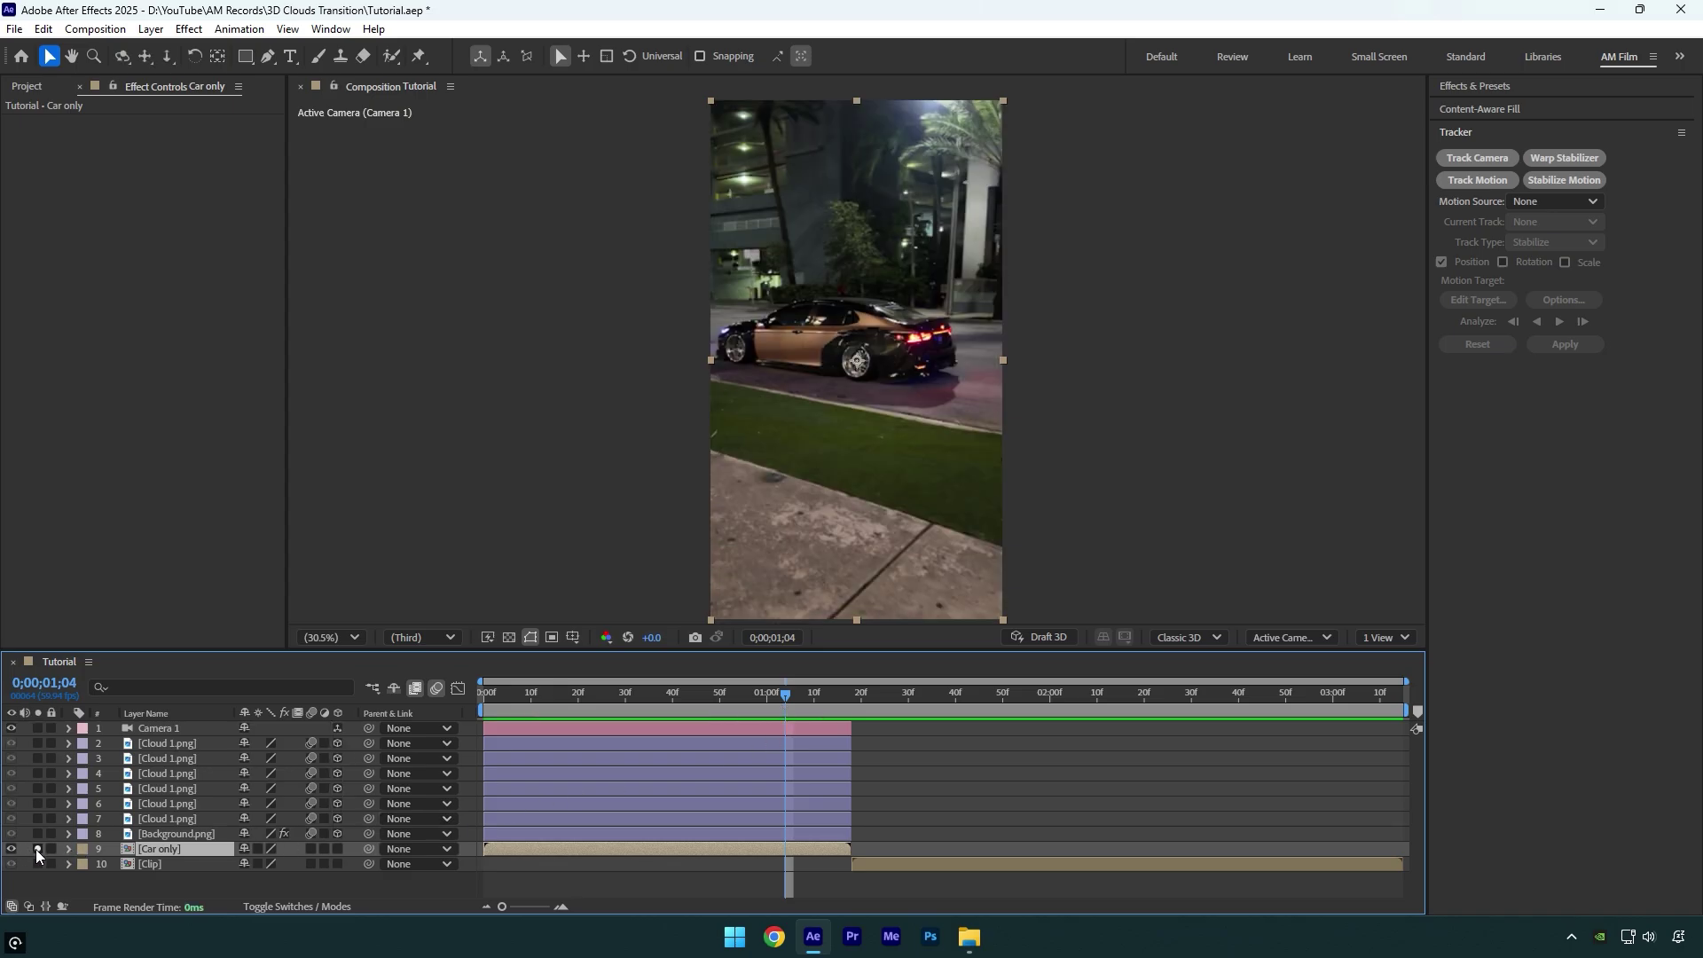
{"action": "left_click", "coordinate": [269, 59]}
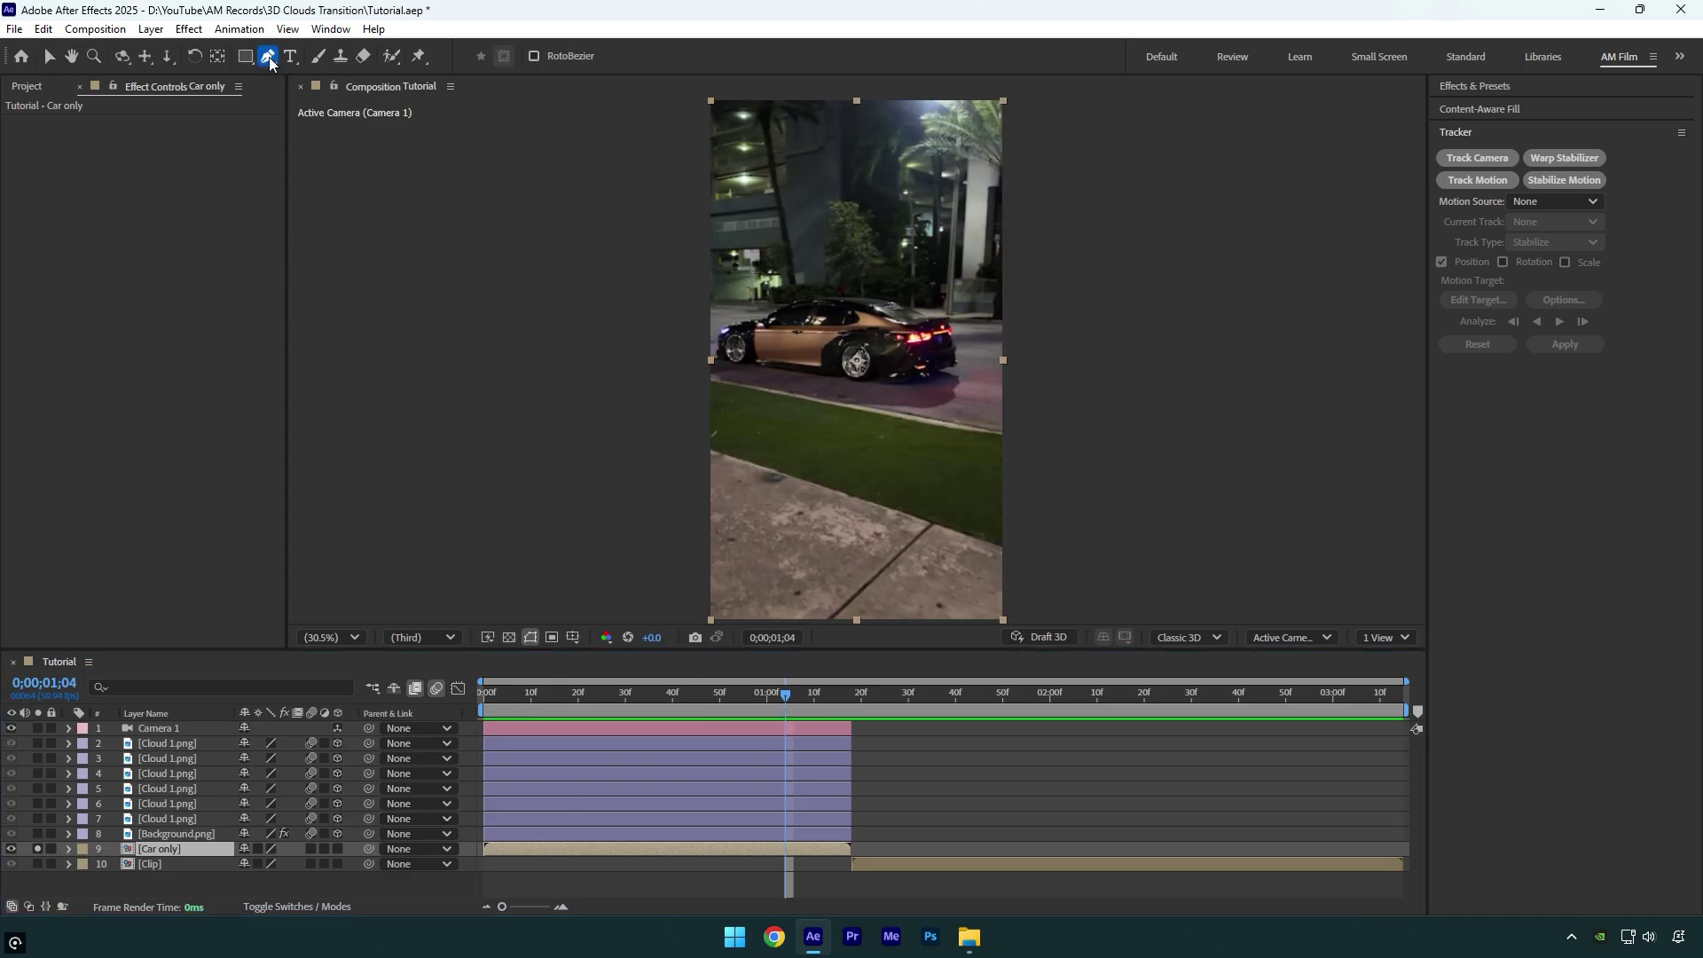
{"action": "scroll", "coordinate": [797, 343], "scroll_direction": "up", "scroll_amount": 5}
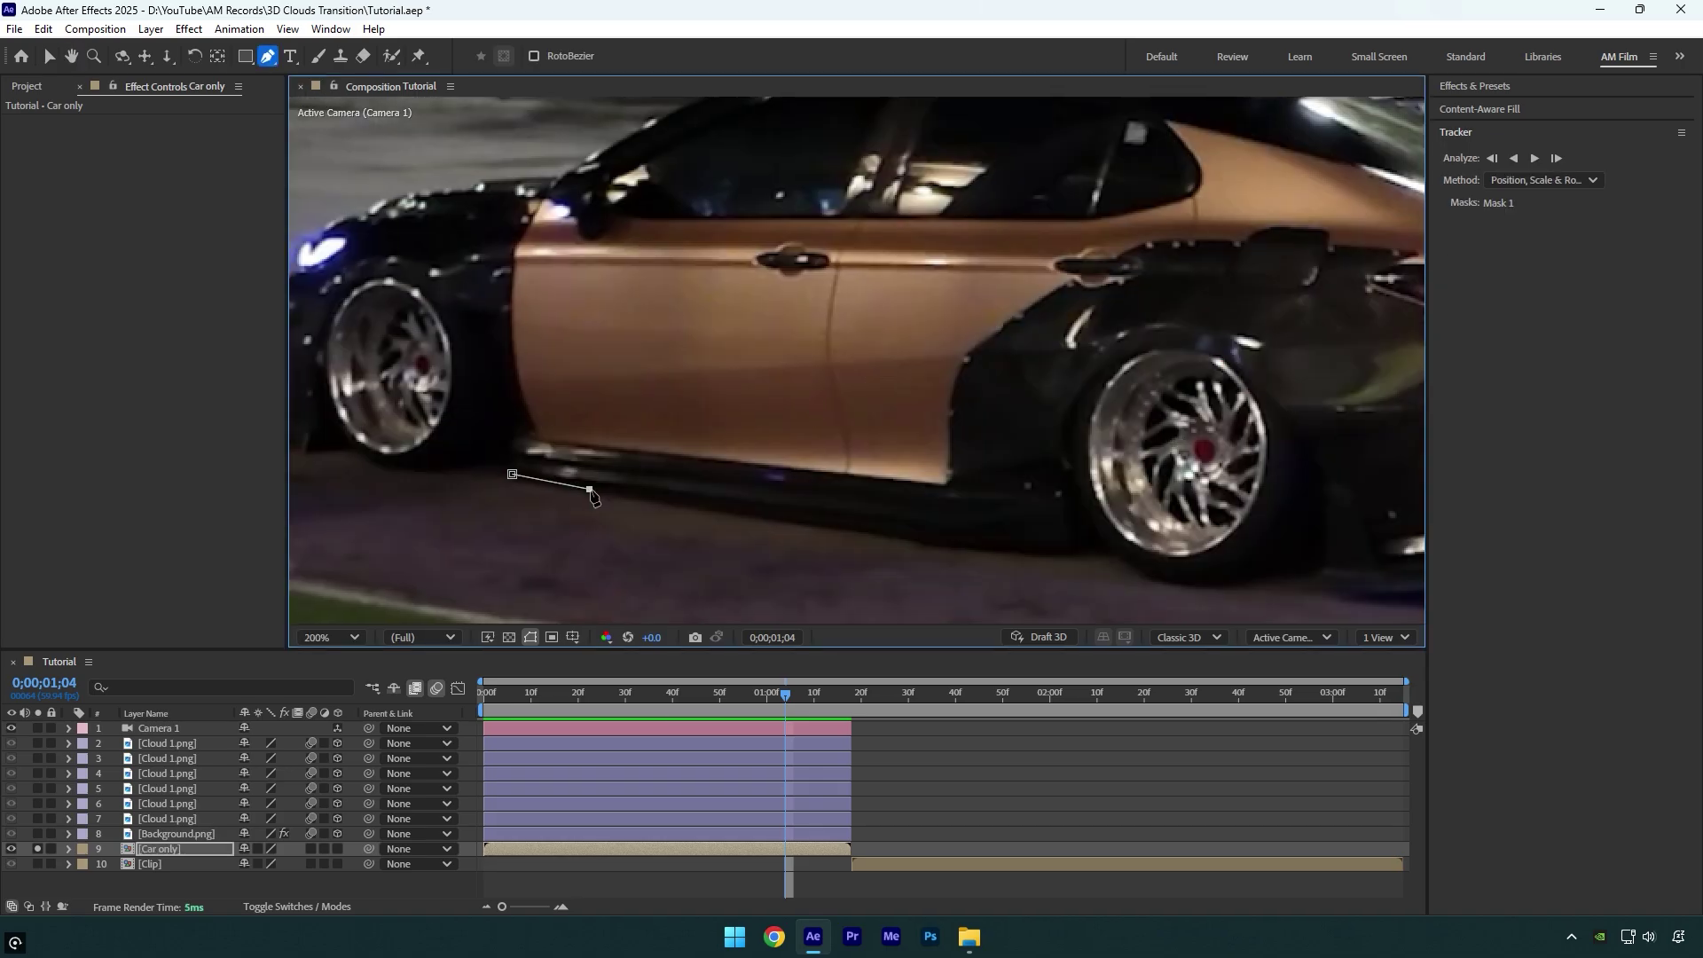
{"action": "left_click_drag", "start_coordinate": [1076, 558], "coordinate": [1091, 545]}
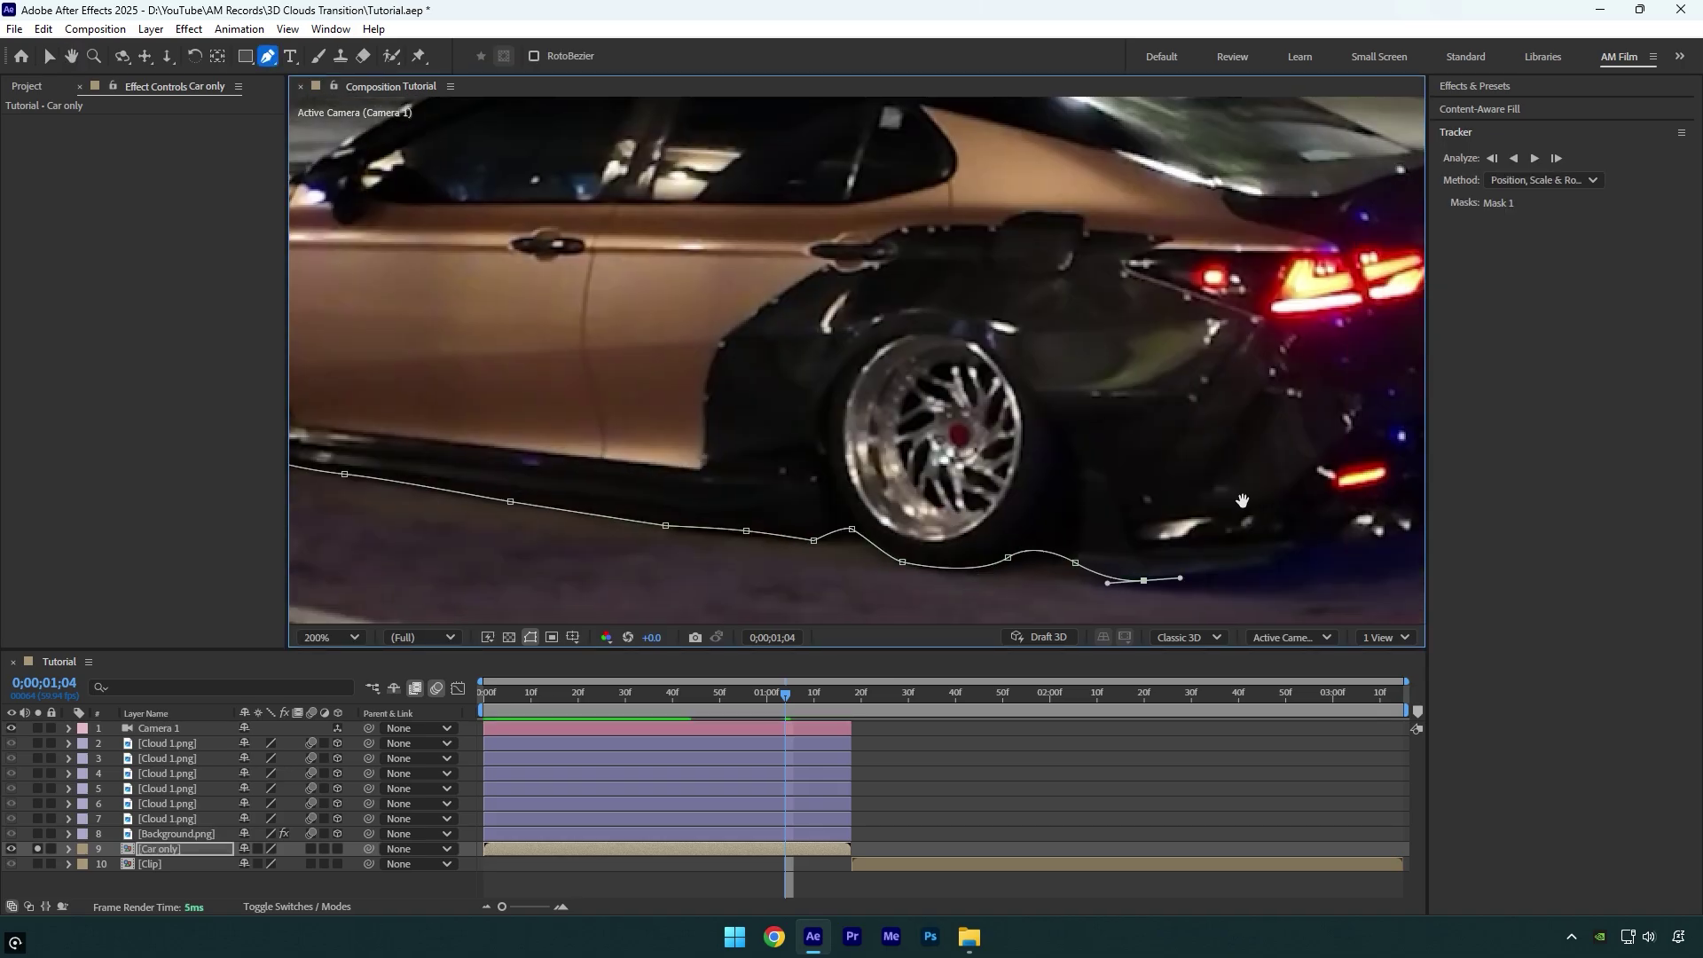
{"action": "left_click_drag", "start_coordinate": [1197, 391], "coordinate": [752, 423]}
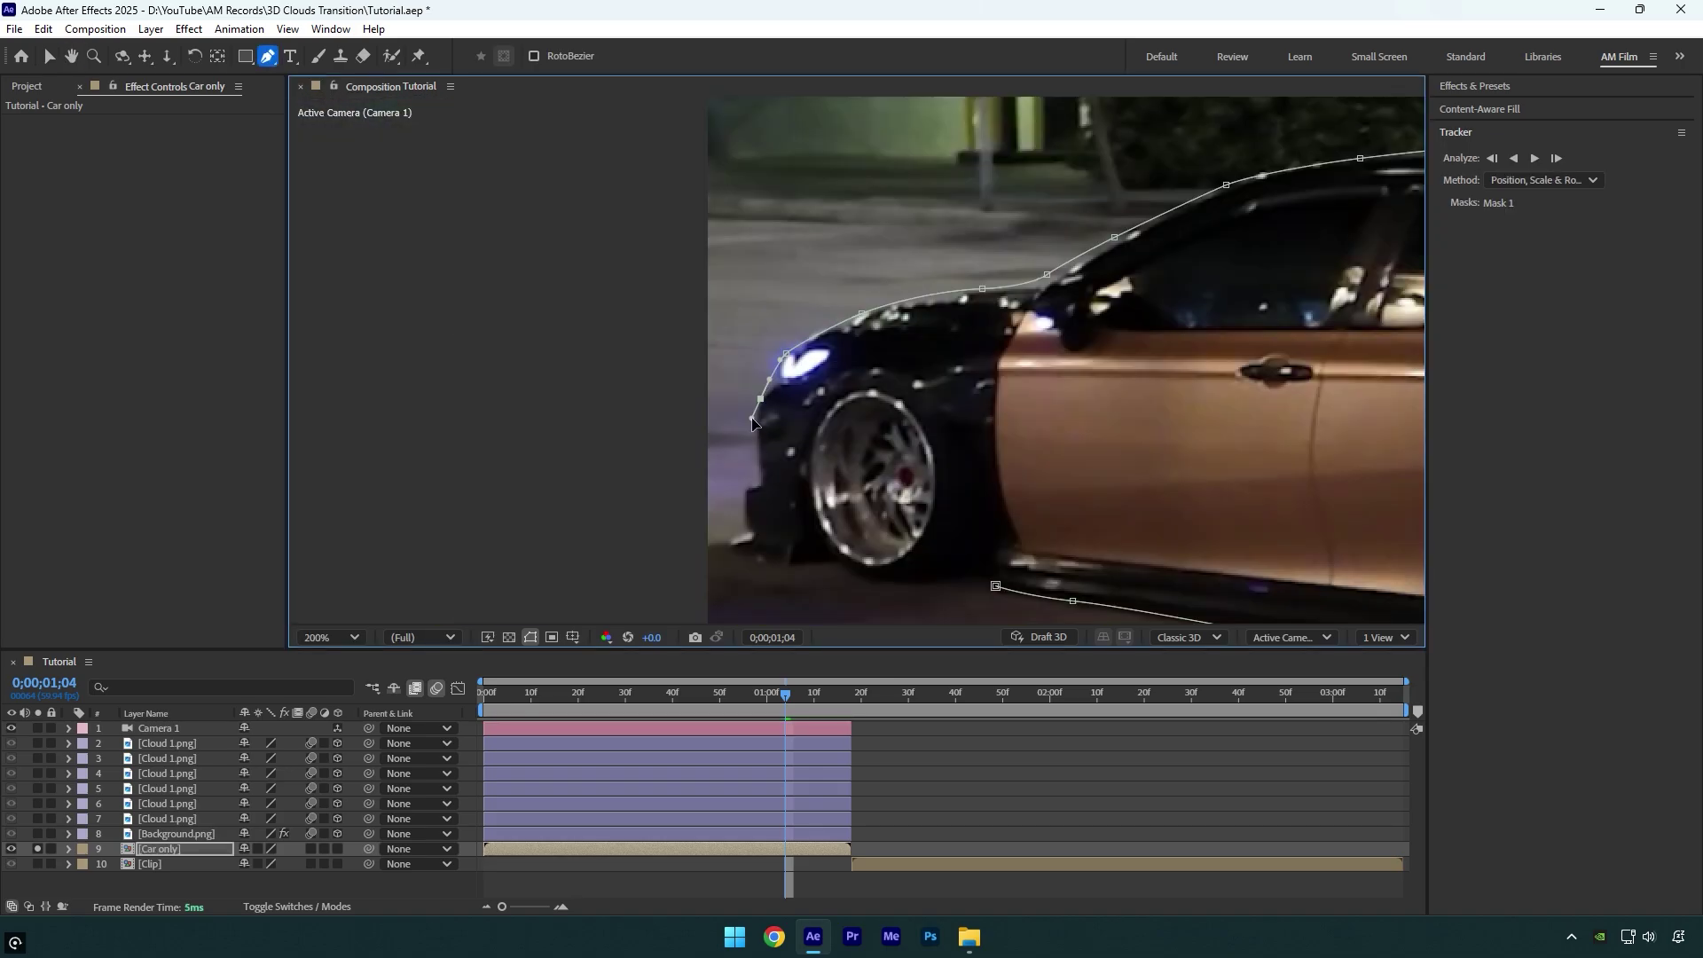
{"action": "key", "text": "shift+slash"}
{"action": "key", "text": "v"}
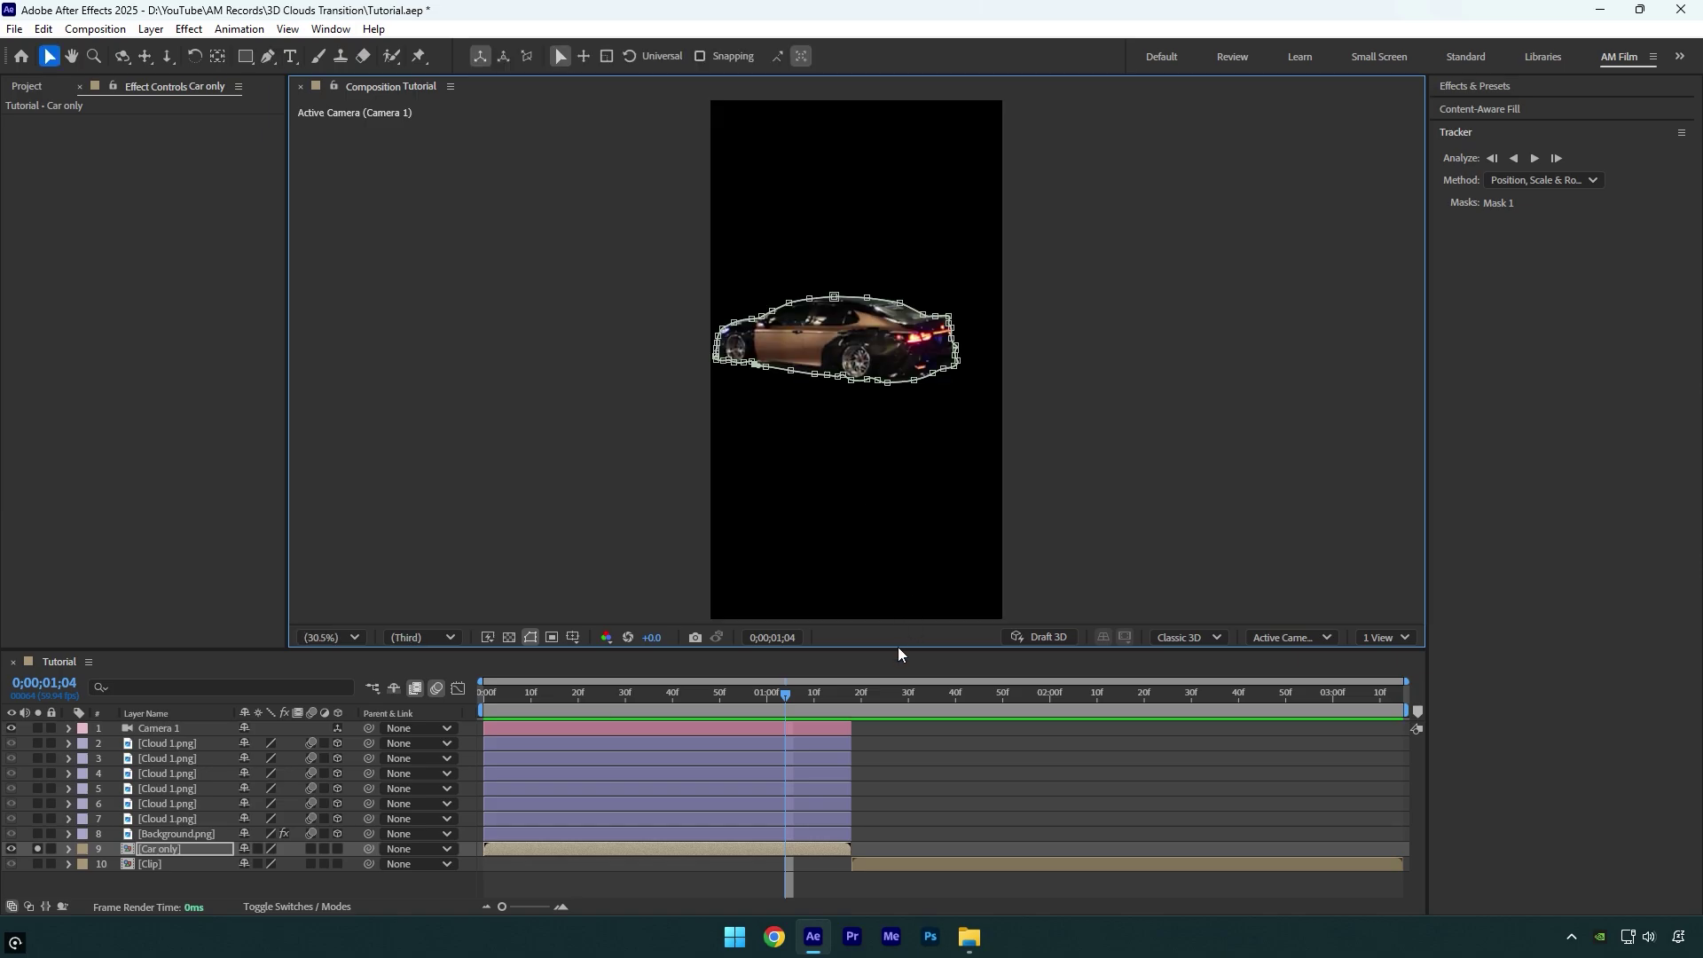
{"action": "left_click_drag", "start_coordinate": [784, 700], "coordinate": [848, 696]}
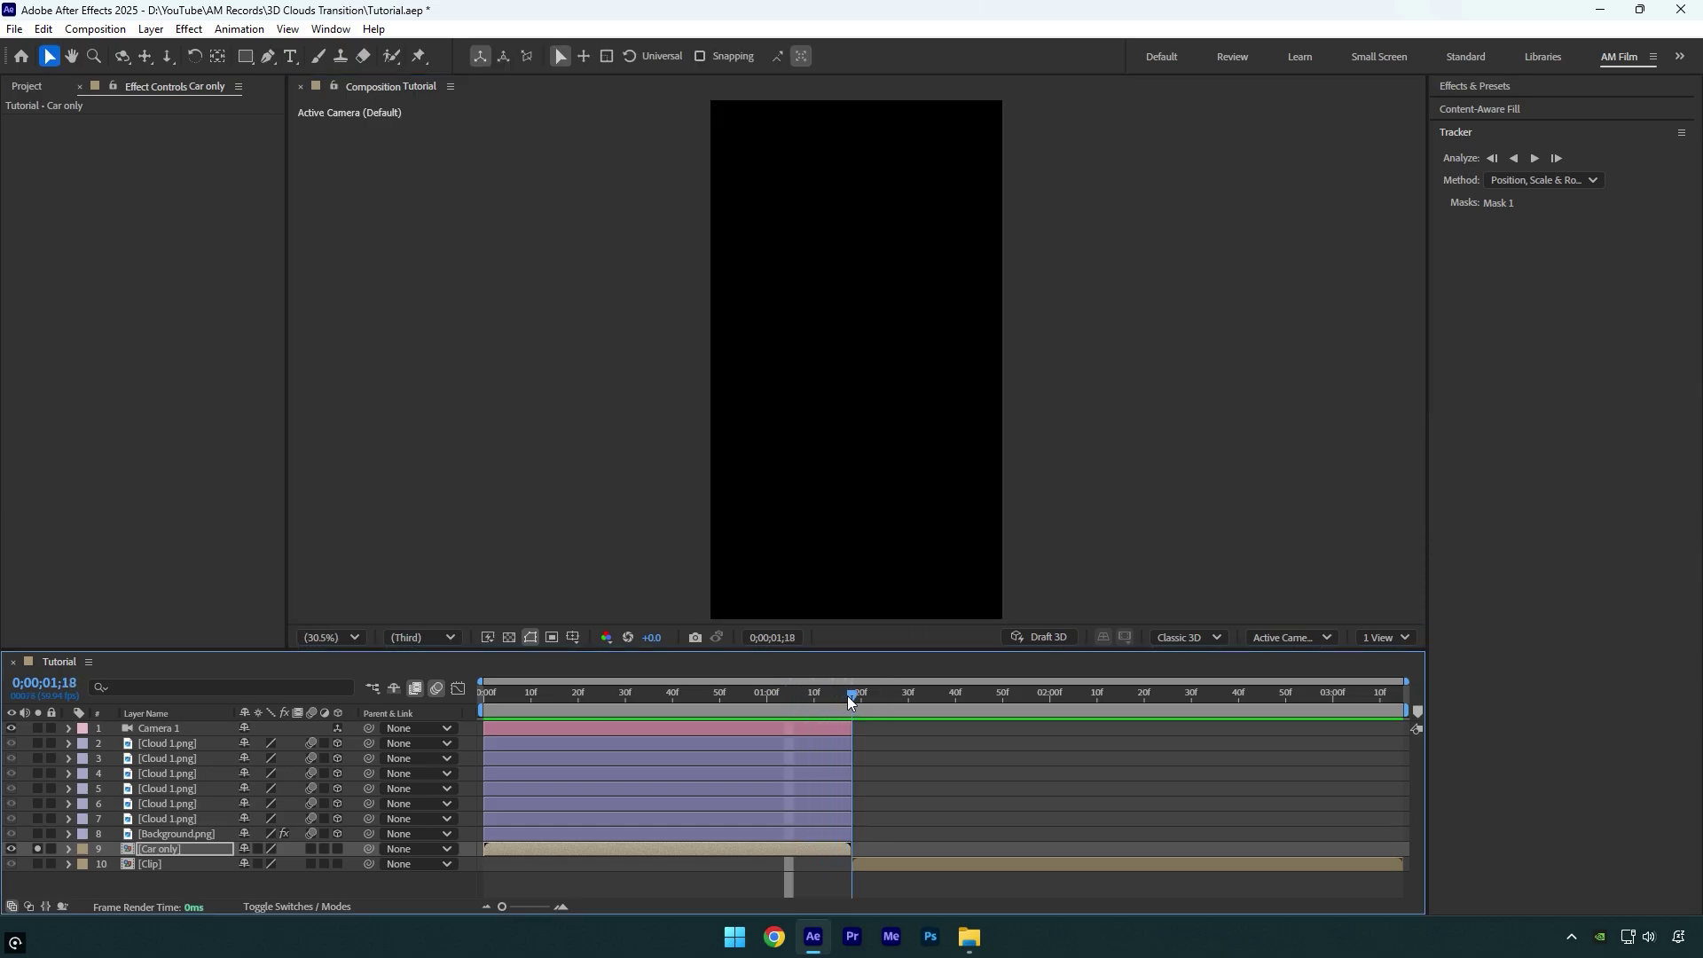
Keyframe Car only's Position at 1;18 and start it above frame at 540,-104.
{"action": "key", "text": "p"}
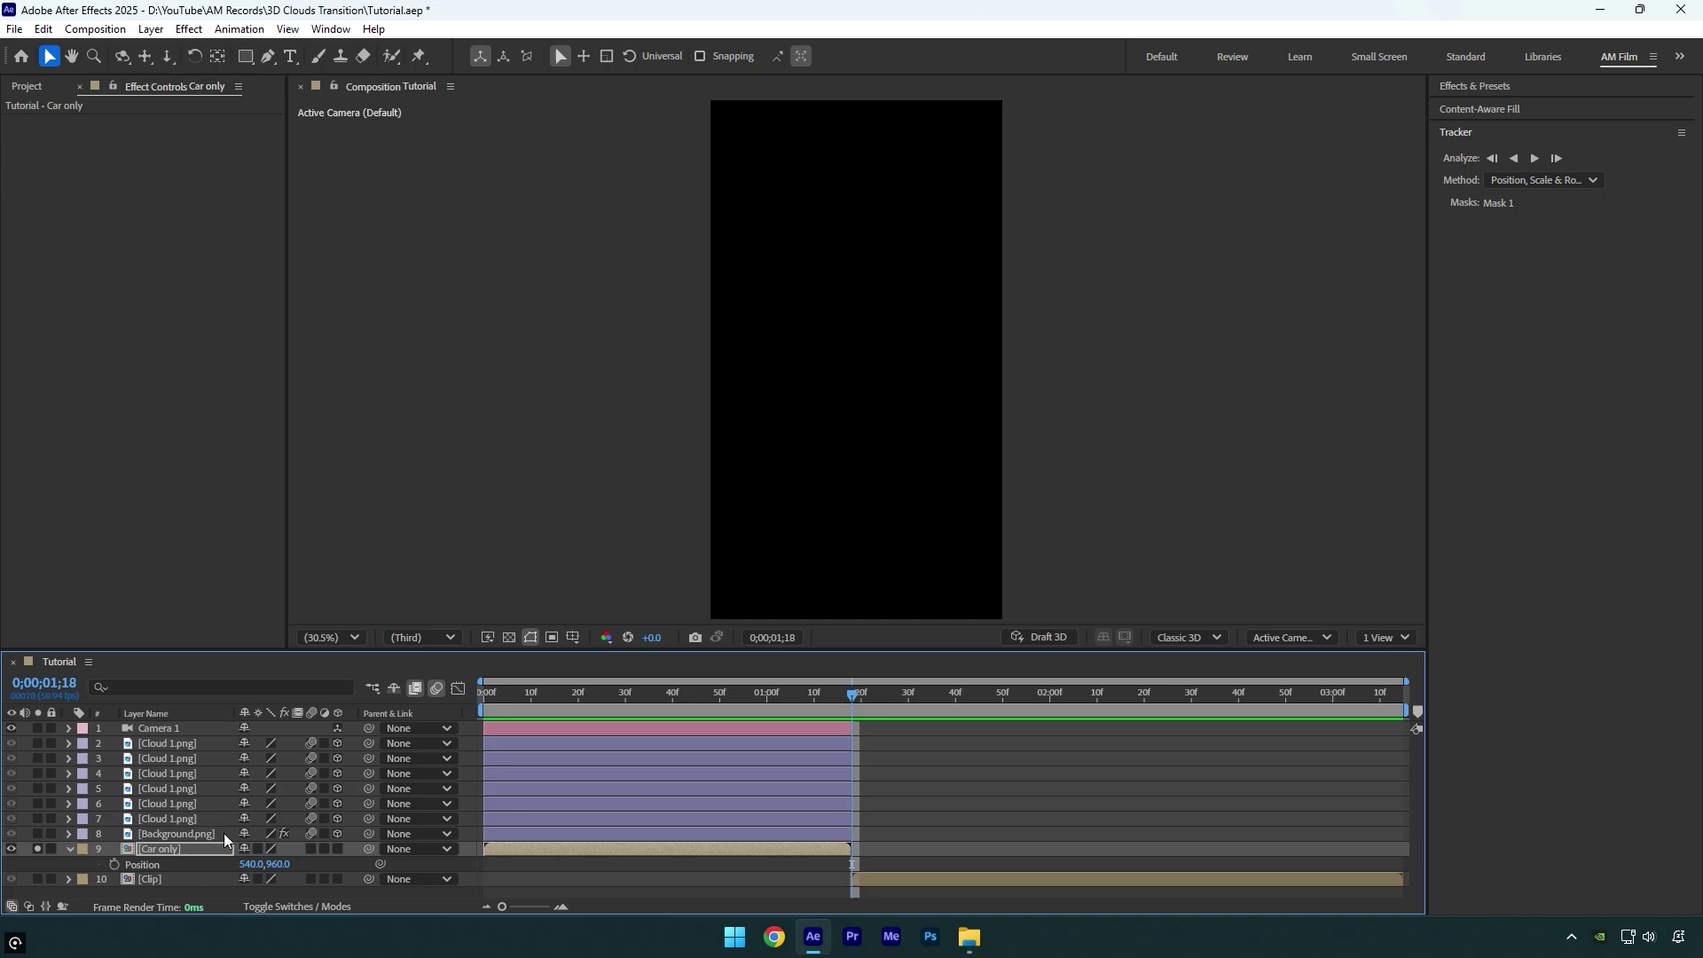
{"action": "left_click", "coordinate": [115, 864]}
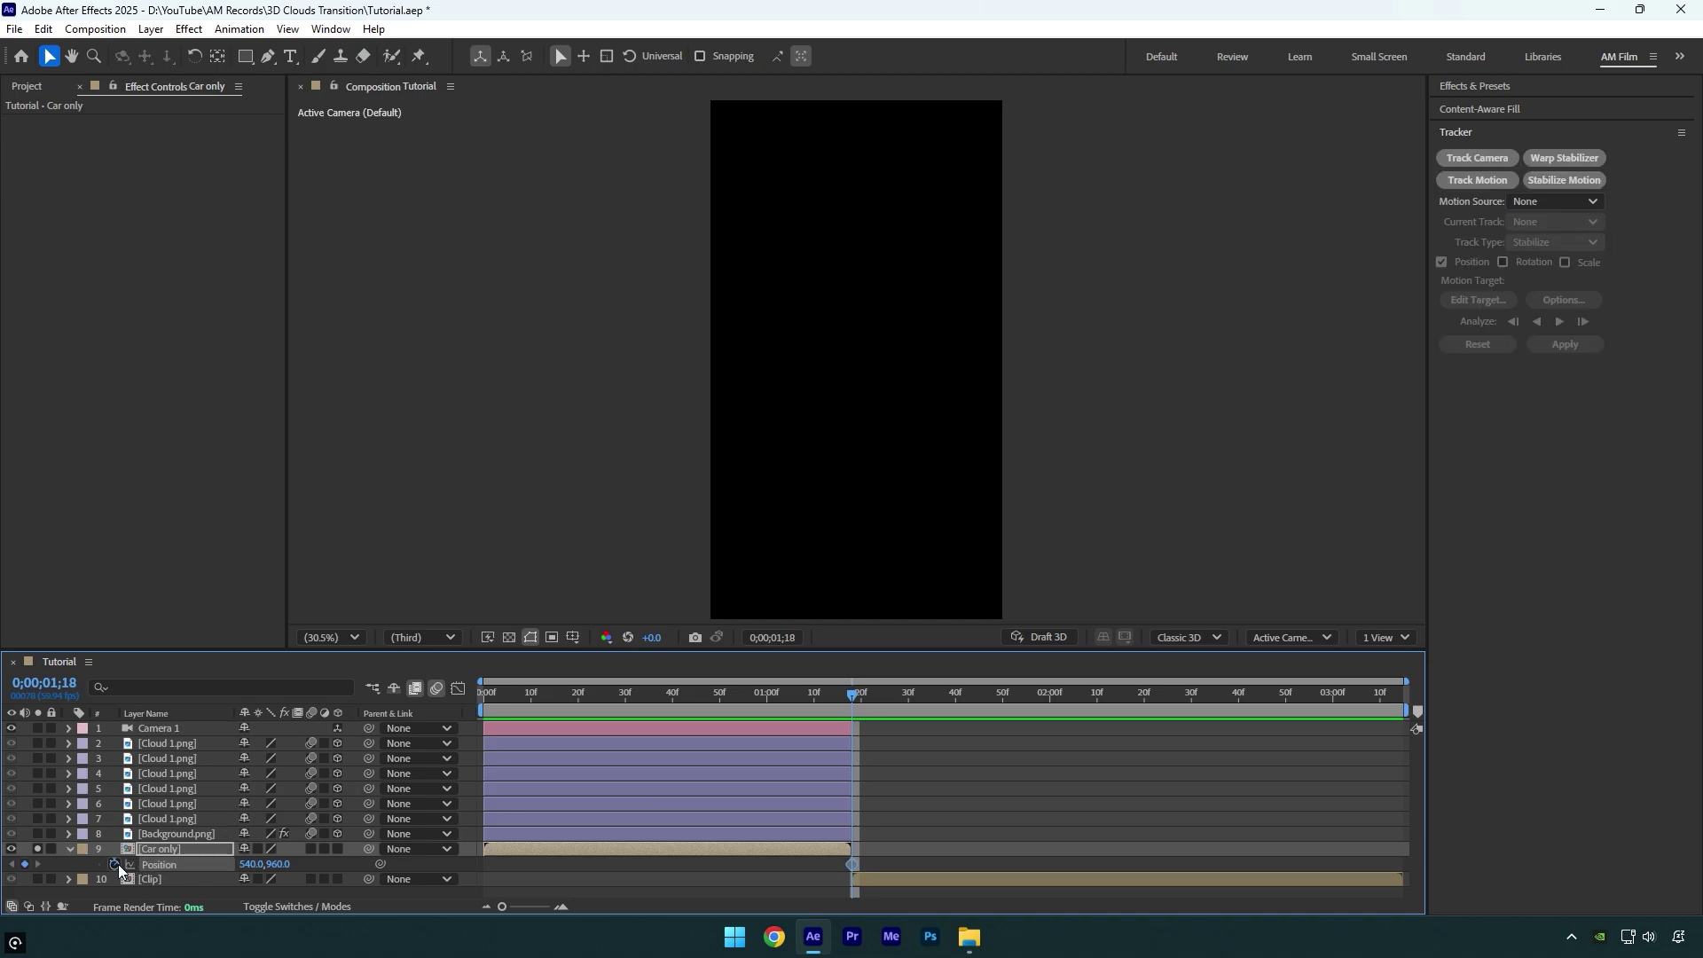
{"action": "left_click_drag", "start_coordinate": [848, 695], "coordinate": [516, 696]}
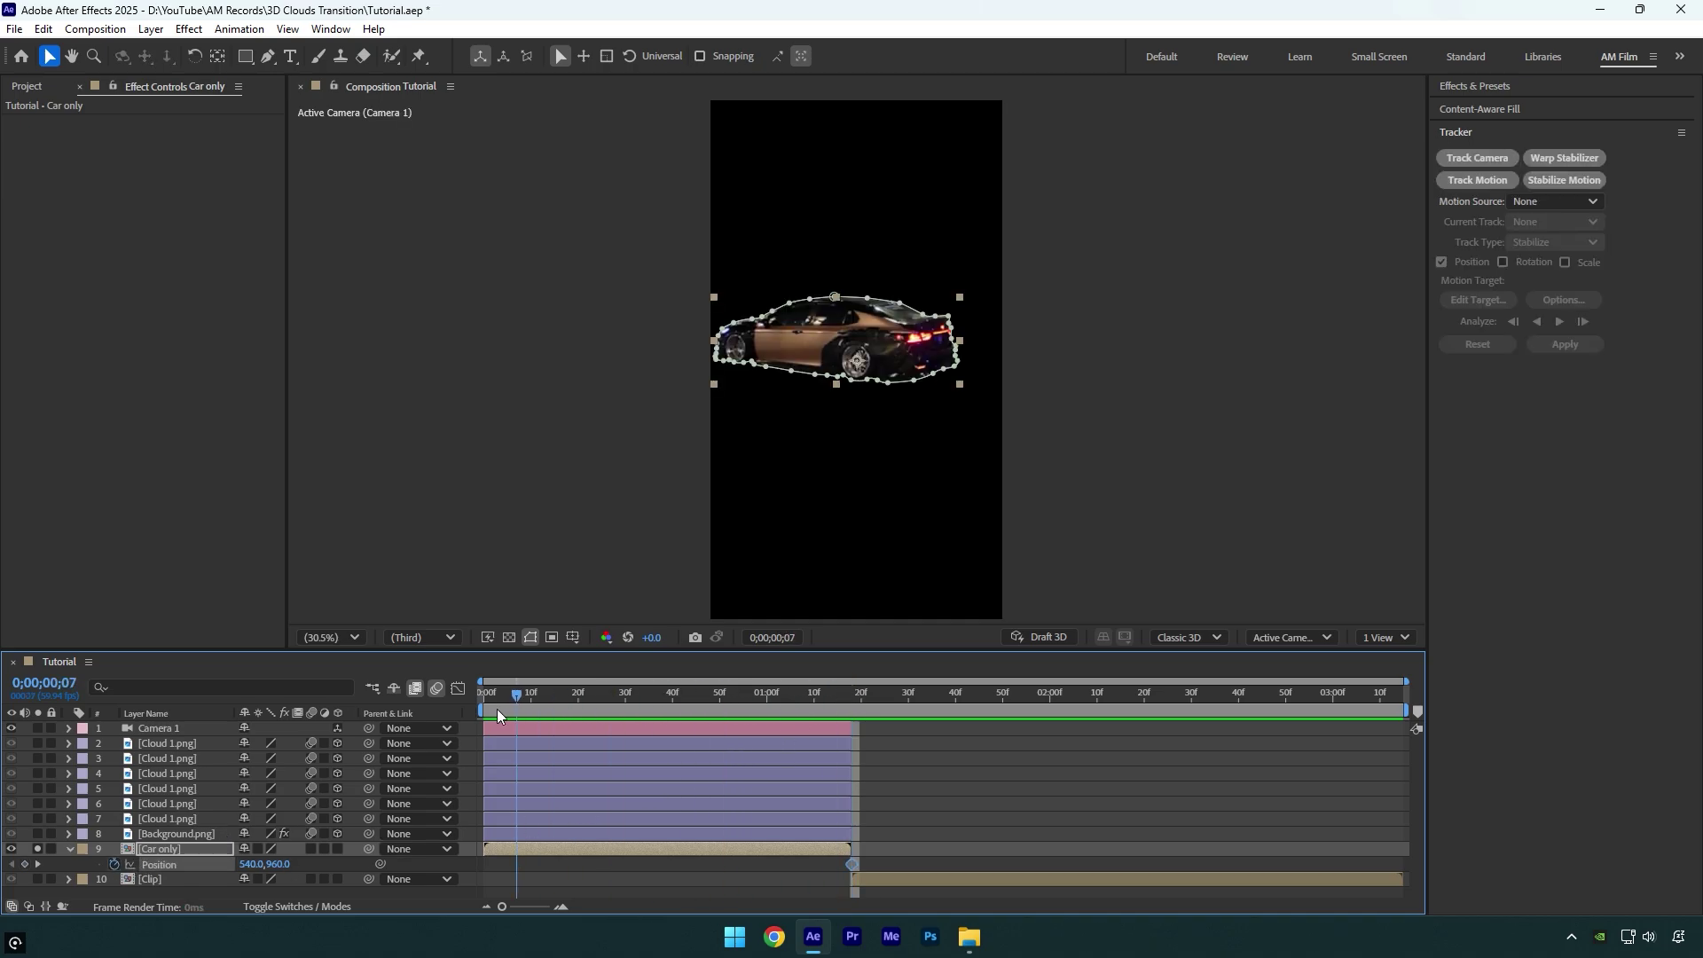
{"action": "left_click_drag", "start_coordinate": [274, 867], "coordinate": [144, 863]}
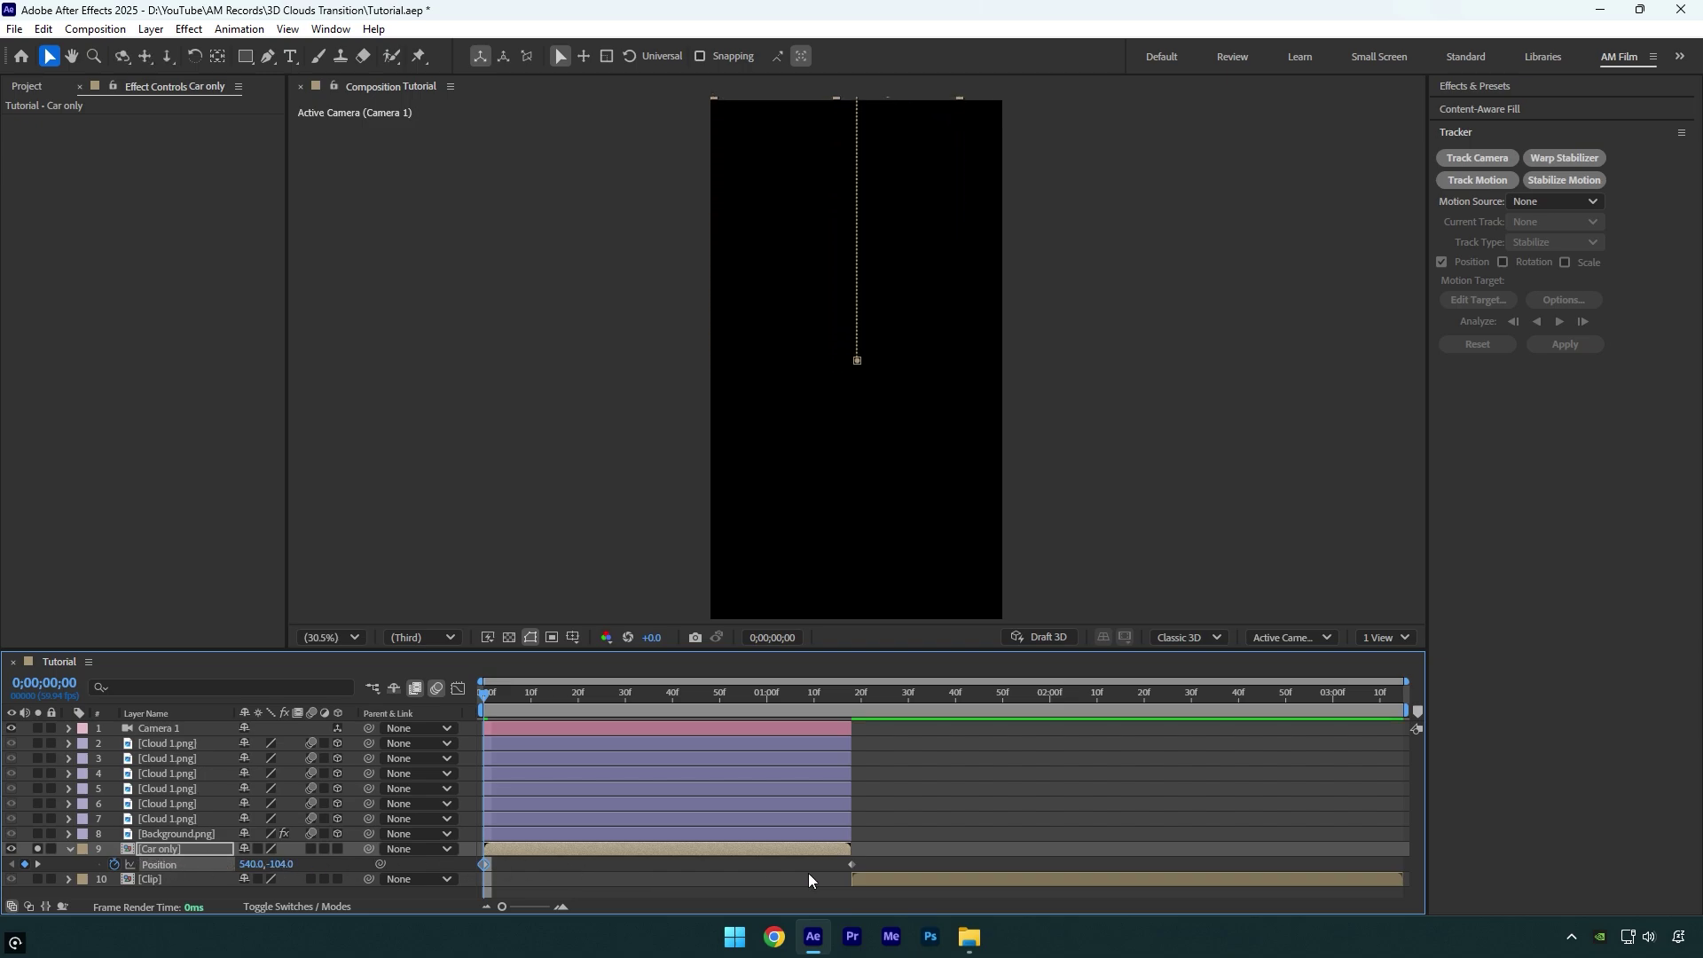
Ease the drop in the speed graph so the car accelerates into place, then preview.
{"action": "left_click_drag", "start_coordinate": [893, 855], "coordinate": [477, 880]}
{"action": "left_click", "coordinate": [456, 689]}
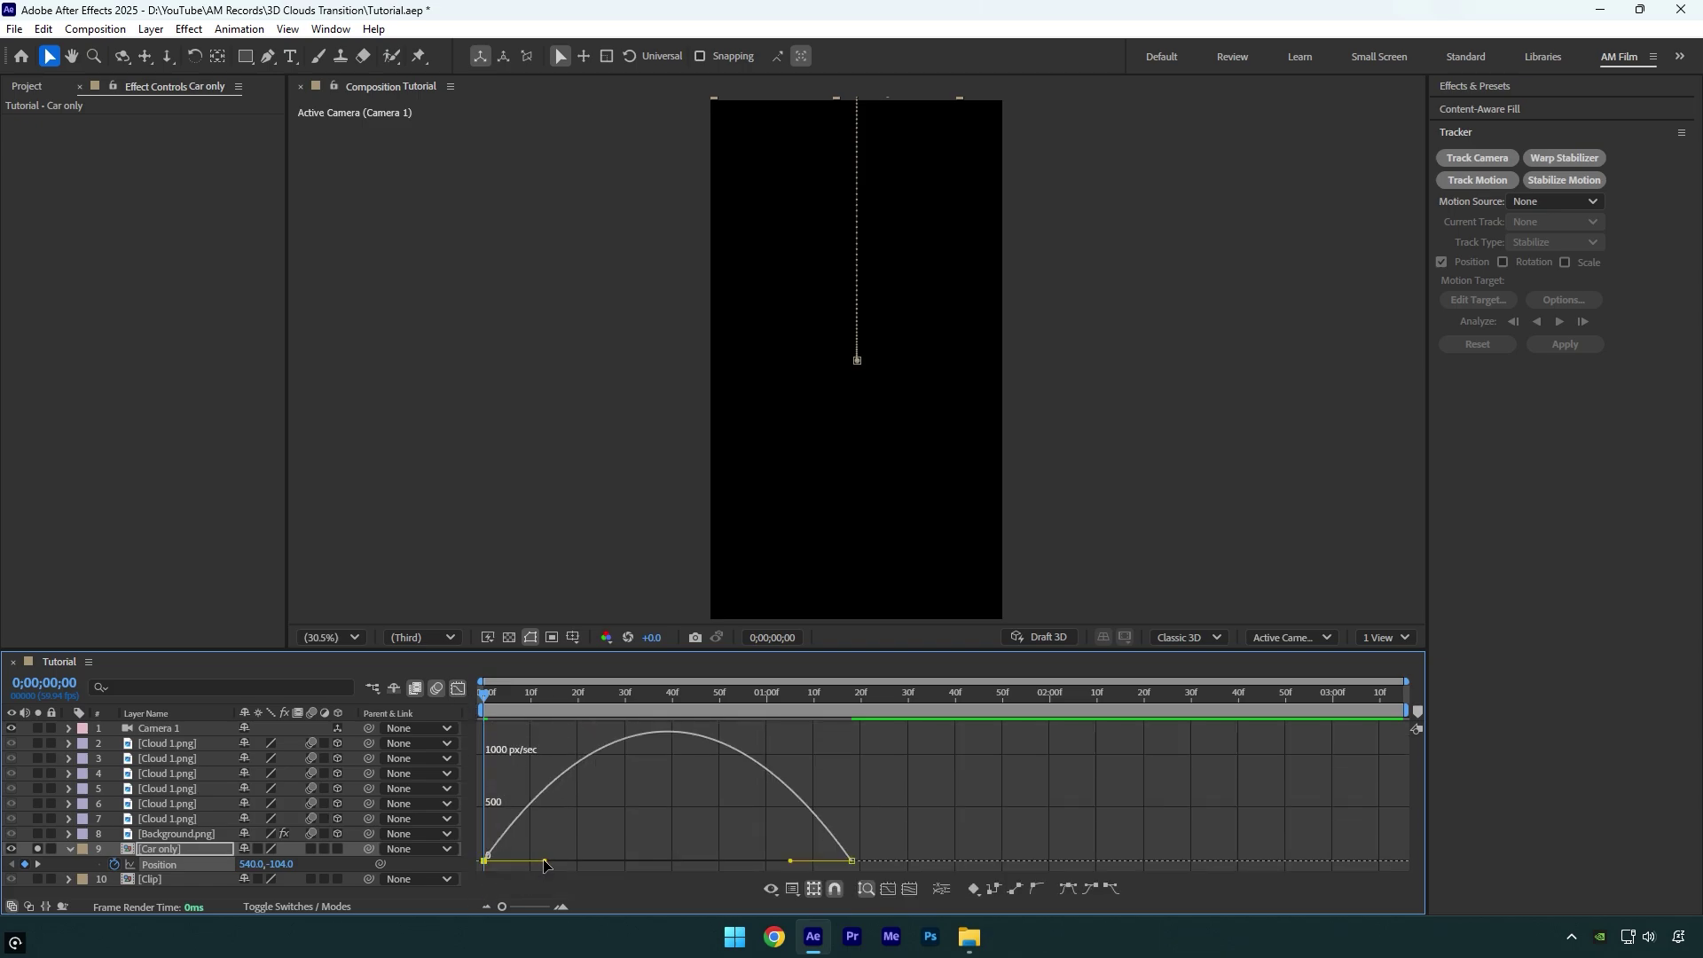
{"action": "left_click_drag", "start_coordinate": [544, 865], "coordinate": [571, 861]}
{"action": "left_click_drag", "start_coordinate": [790, 860], "coordinate": [862, 864]}
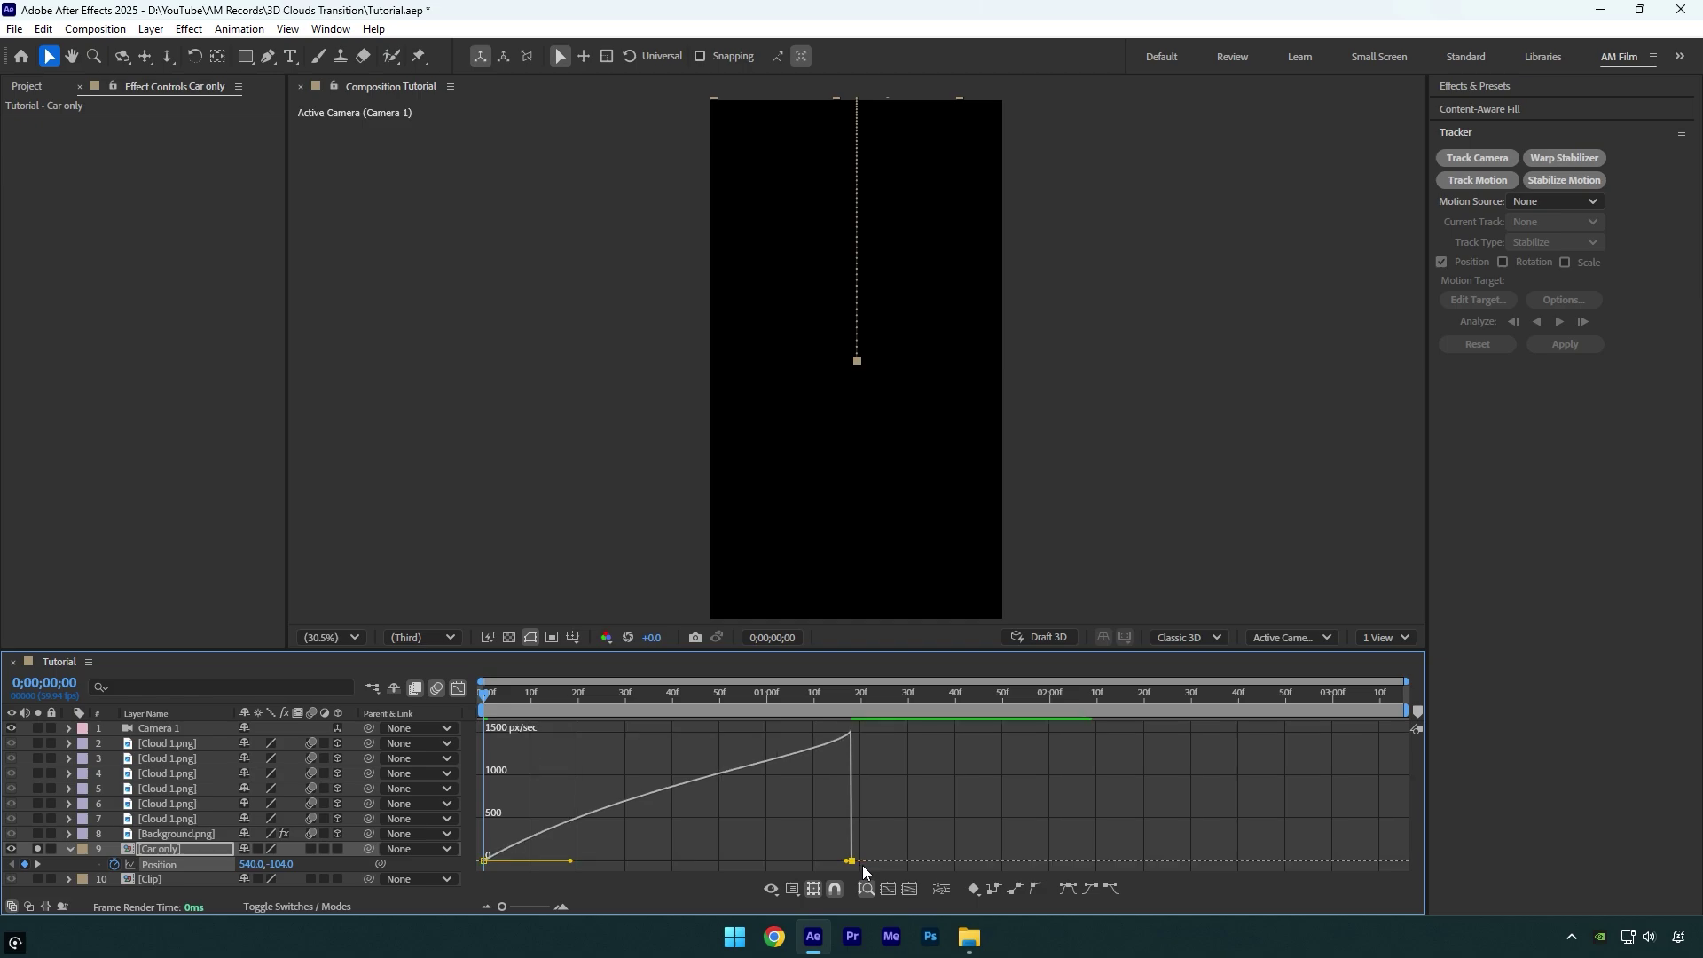
{"action": "left_click", "coordinate": [455, 695]}
{"action": "key", "text": "space"}
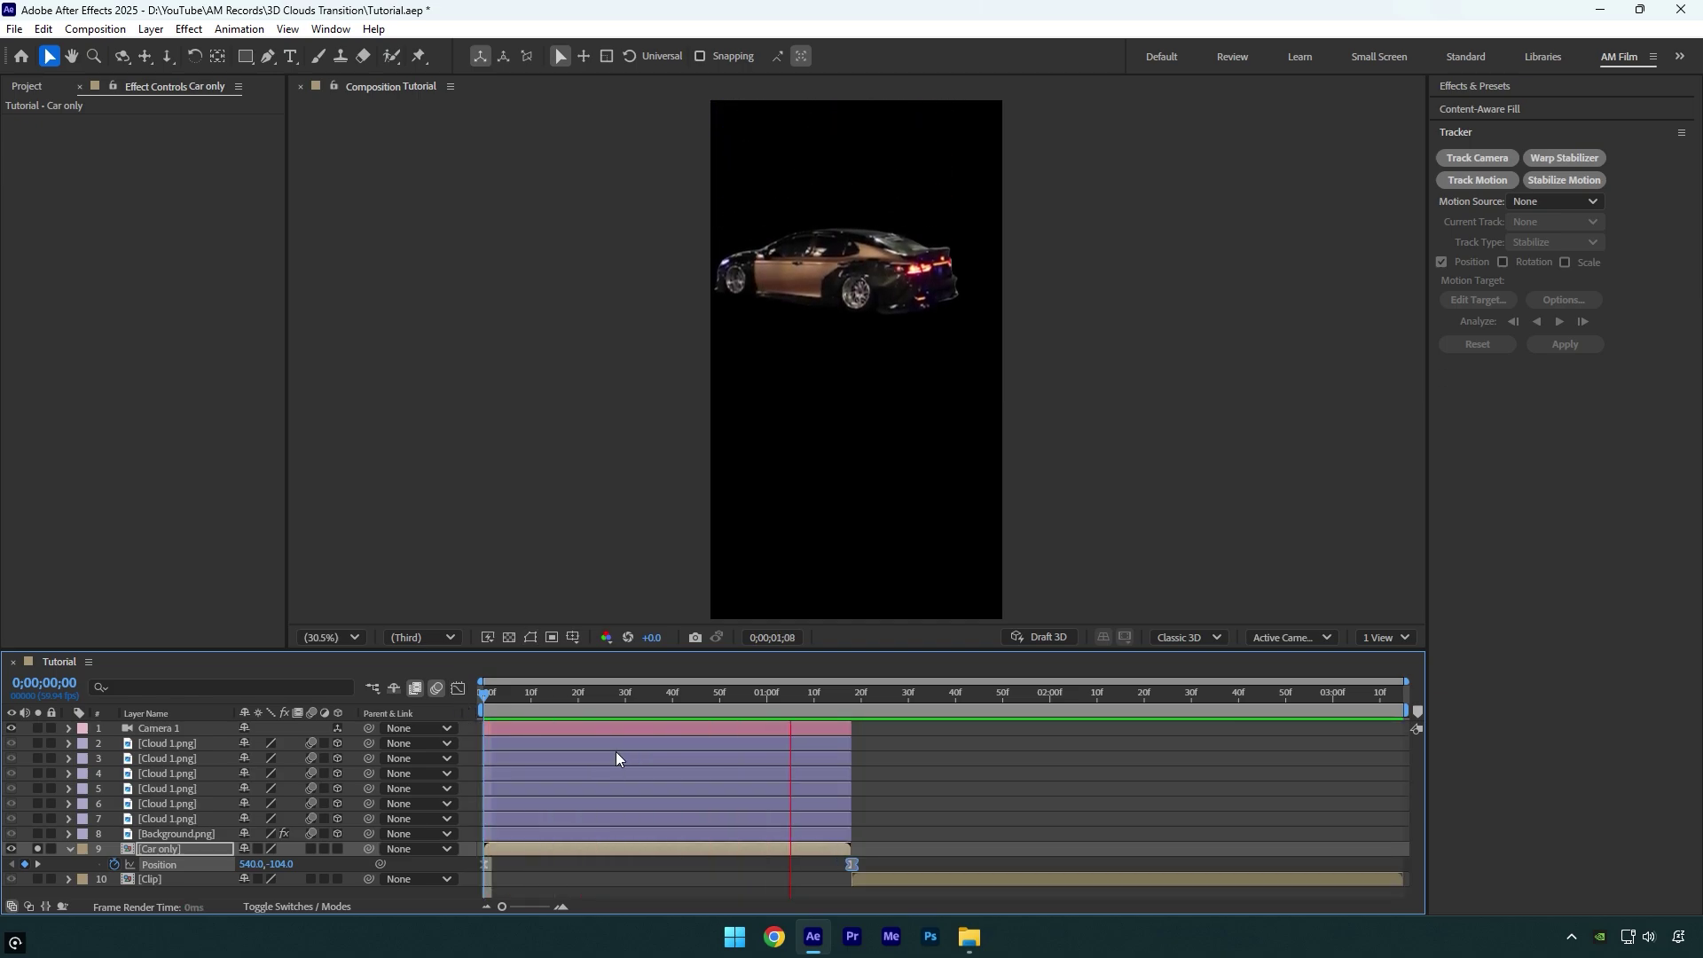
Enable motion blur on Car only, unsolo it, and move it above Background.png.
{"action": "left_click_drag", "start_coordinate": [778, 695], "coordinate": [731, 697]}
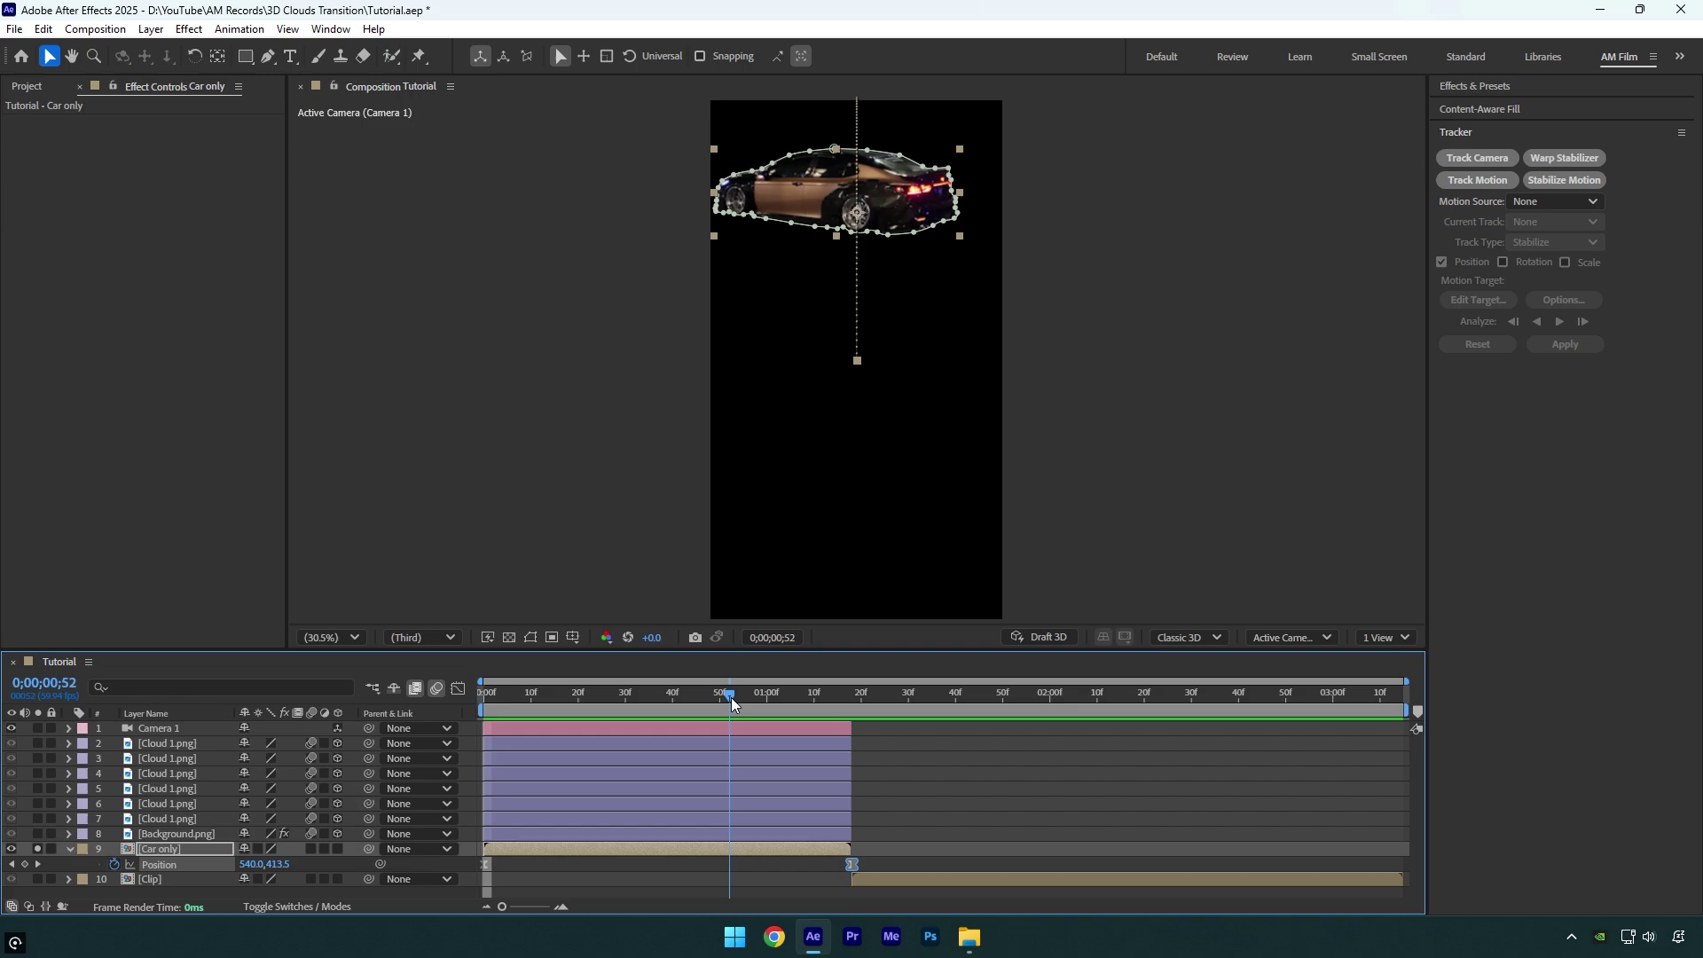
{"action": "left_click", "coordinate": [311, 848]}
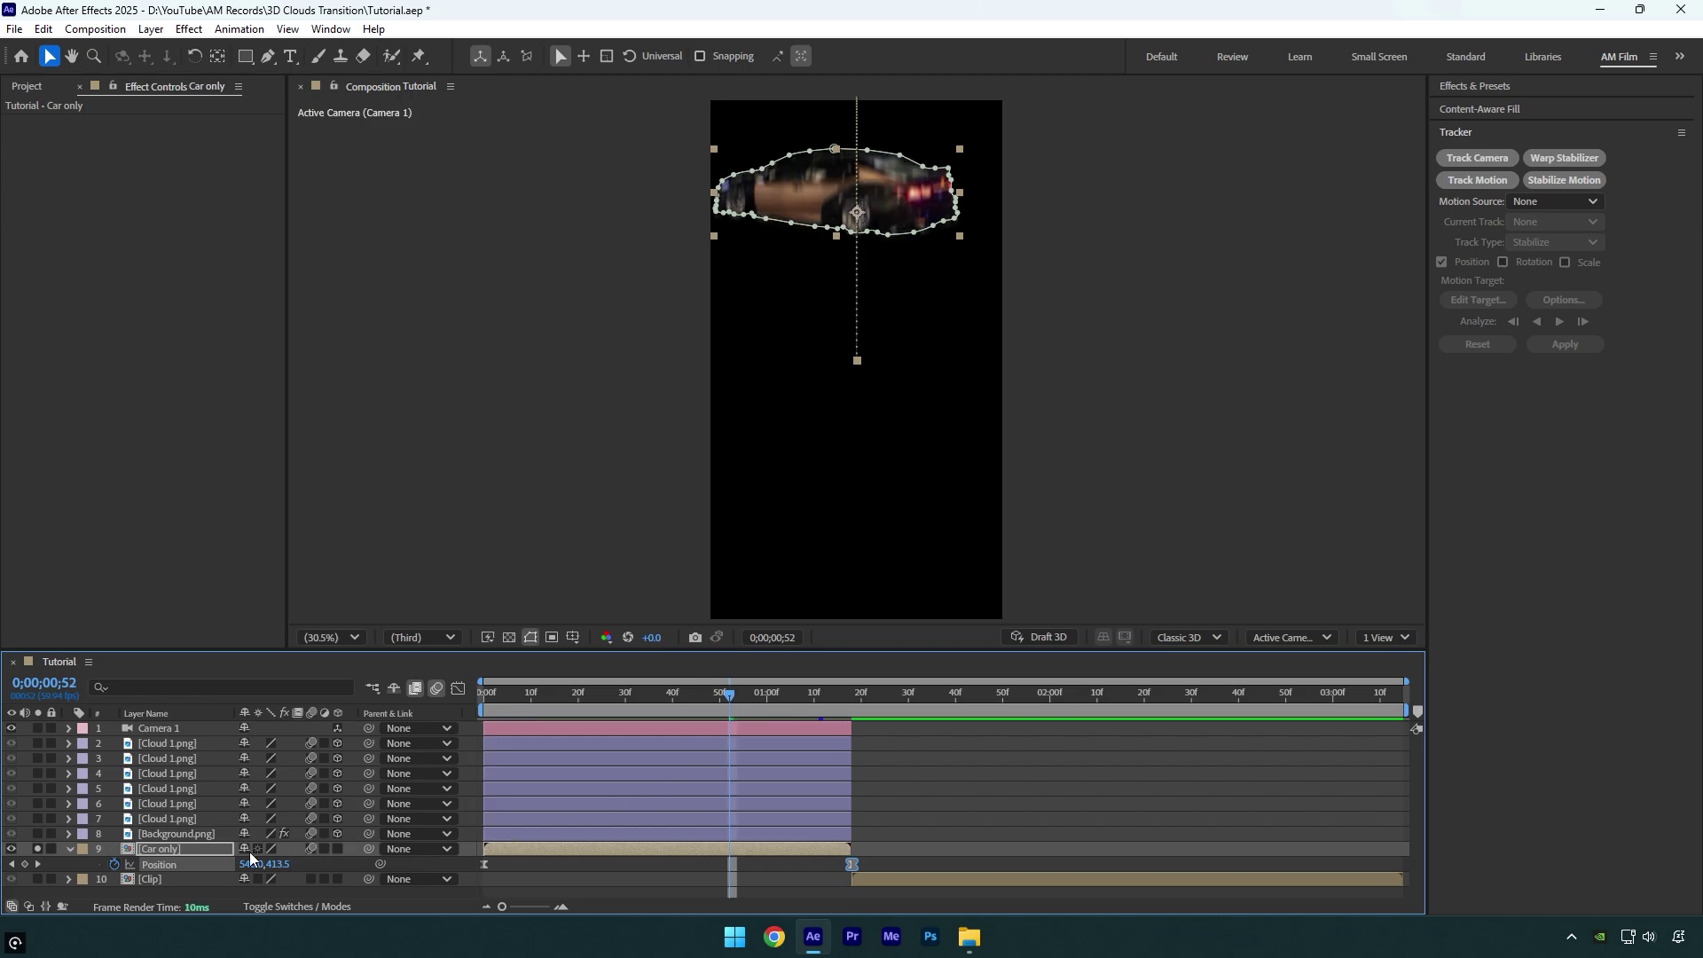
{"action": "key", "text": "p"}
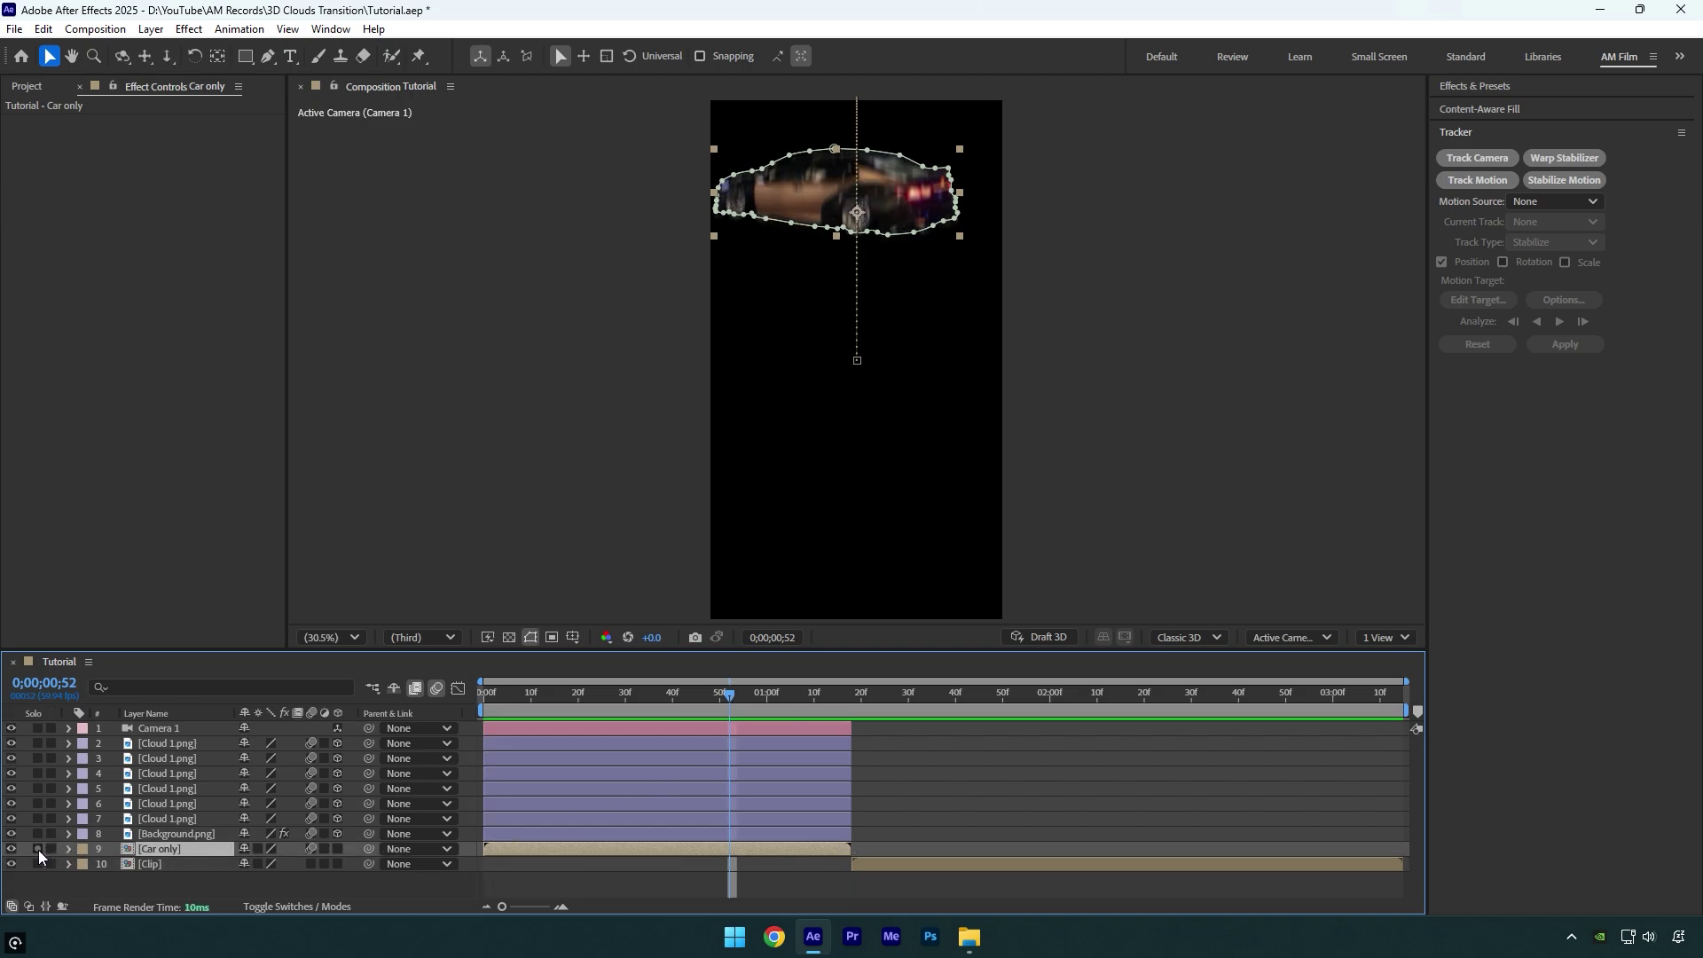
{"action": "left_click", "coordinate": [38, 849]}
{"action": "left_click_drag", "start_coordinate": [167, 849], "coordinate": [165, 834]}
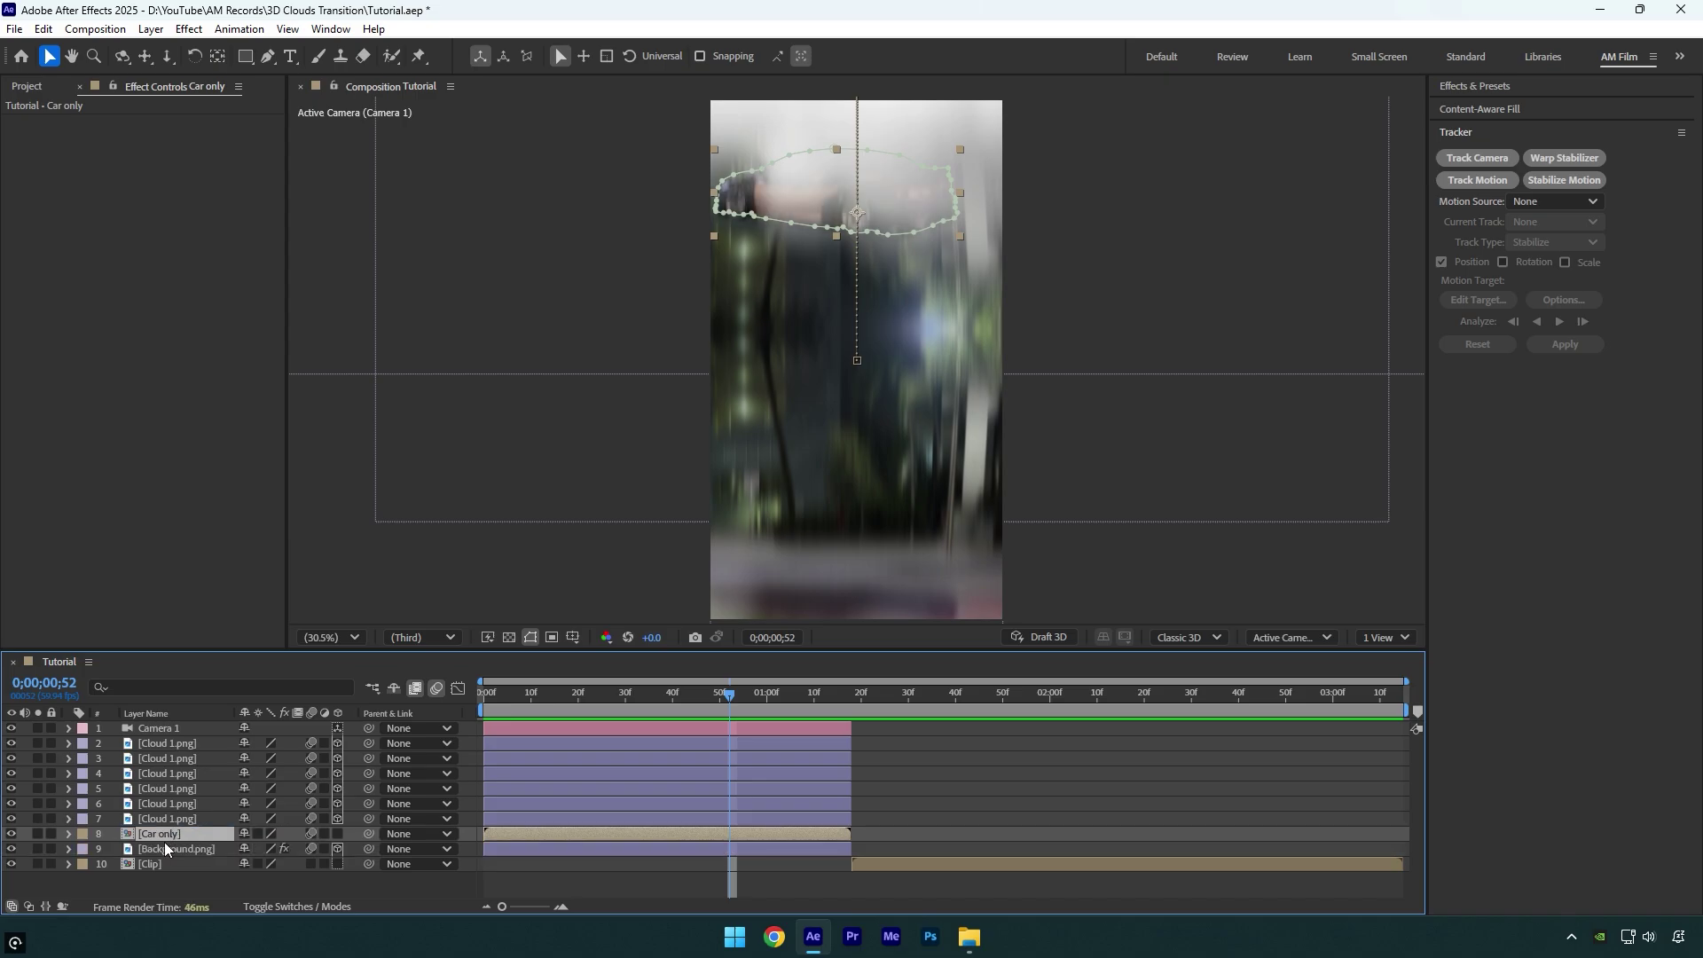
{"action": "left_click_drag", "start_coordinate": [722, 692], "coordinate": [344, 757]}
{"action": "left_click", "coordinate": [253, 876]}
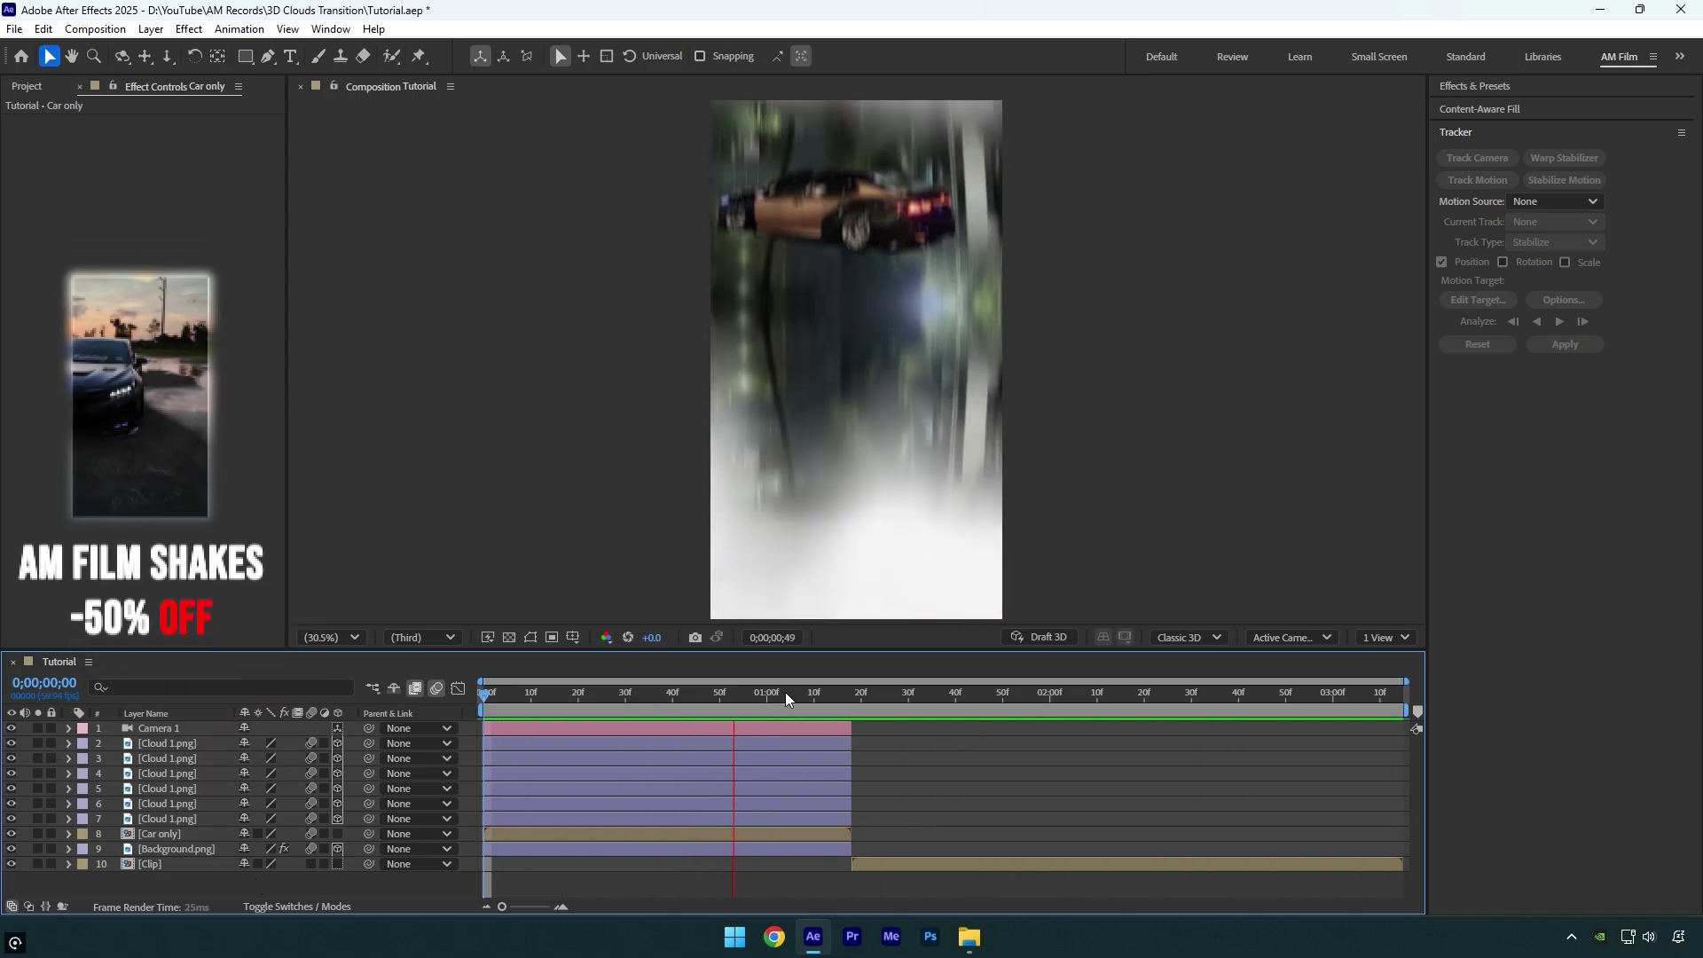
Stop the preview on the car clip's first frame at 0;00;01;18.
{"action": "left_click", "coordinate": [846, 696]}
{"action": "left_click_drag", "start_coordinate": [846, 695], "coordinate": [853, 693]}
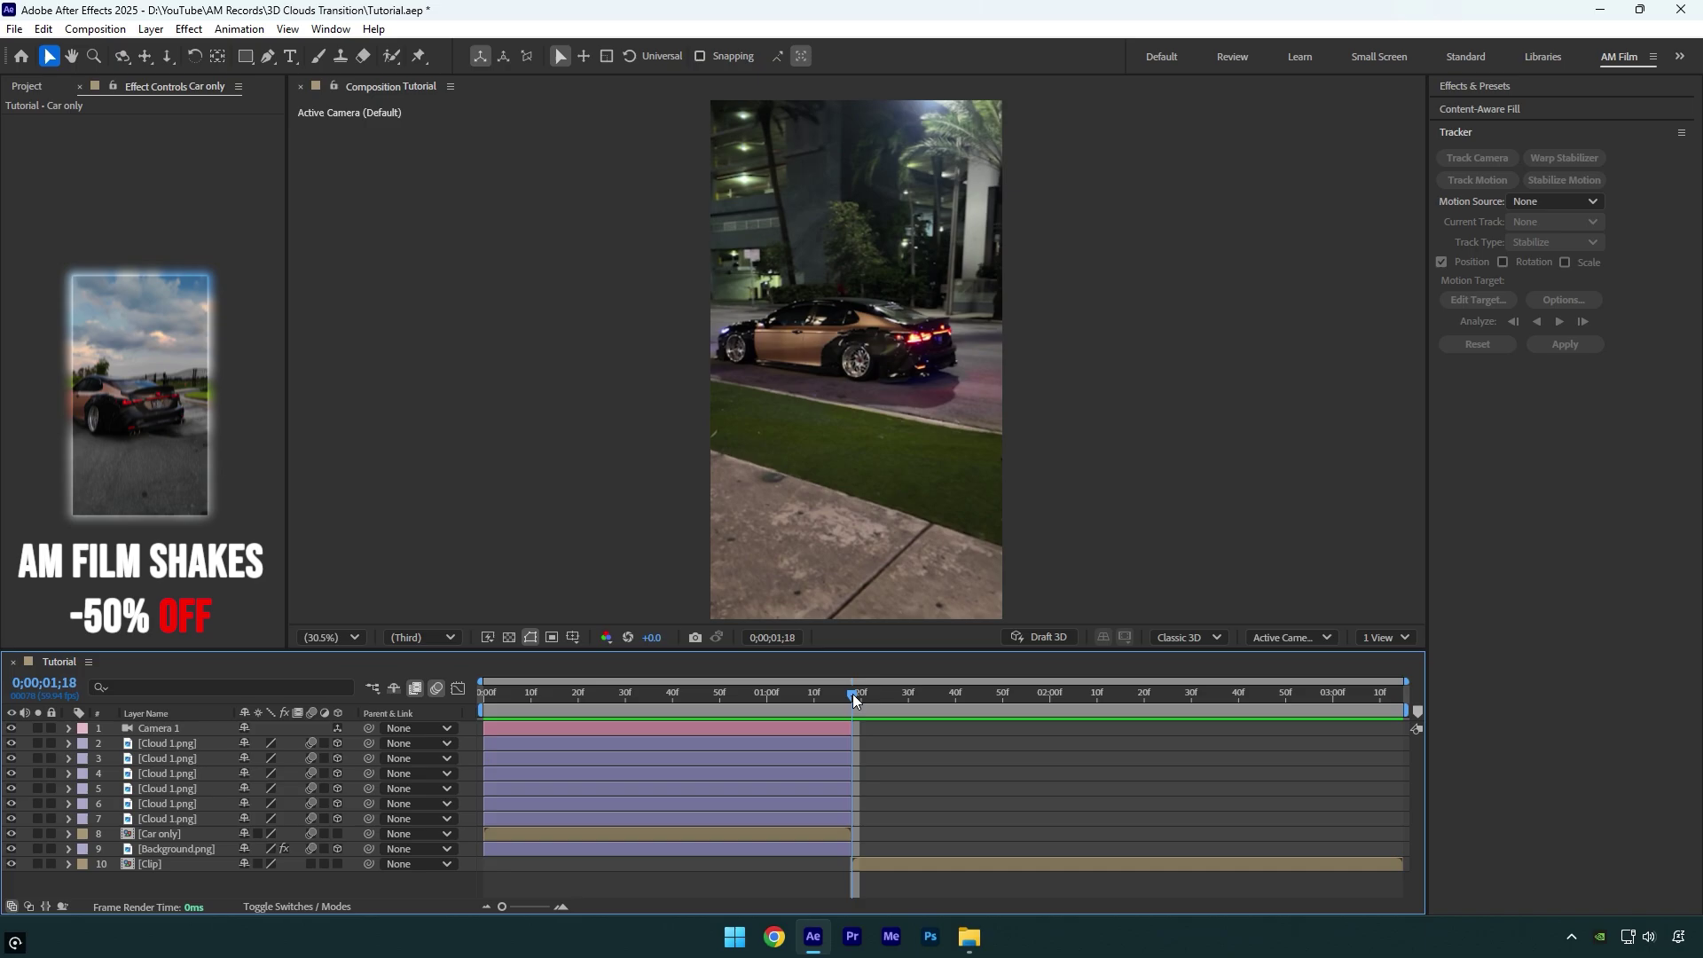